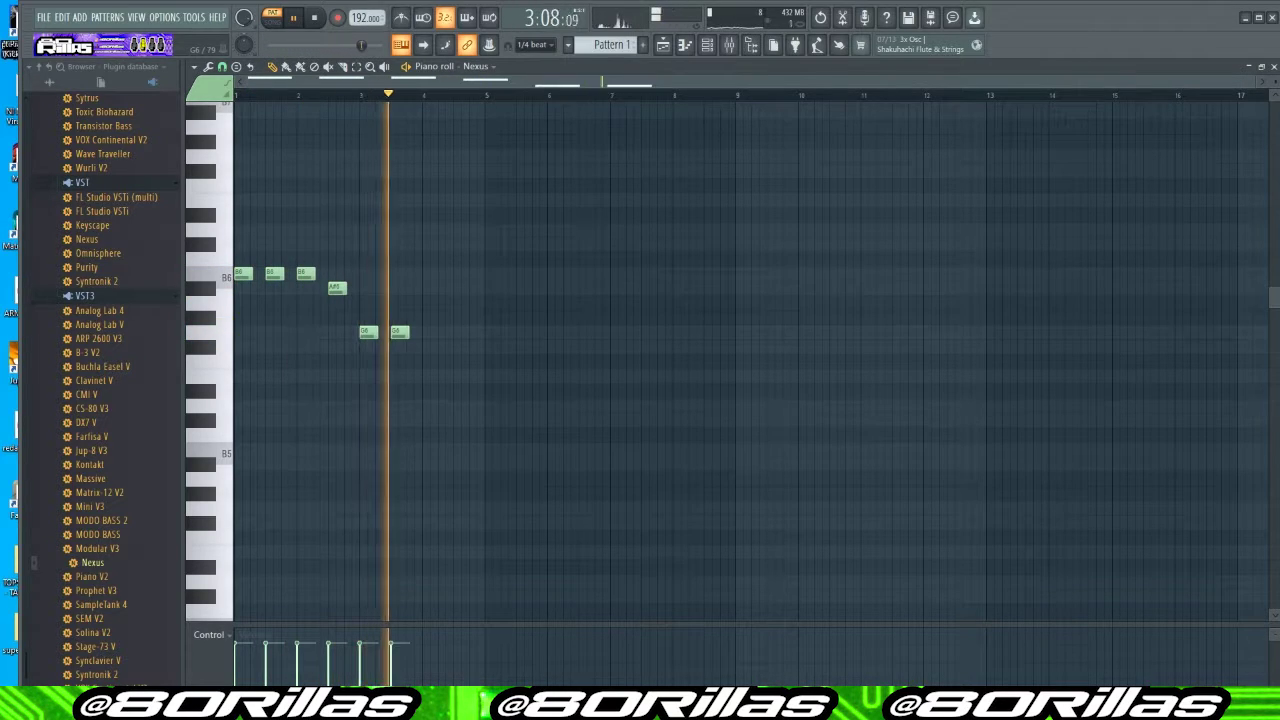
# Finish the four-bar melody with G6 and F#6 in bar 4 and add F#7 above the first B6, checking by playback
pyautogui.press('space')
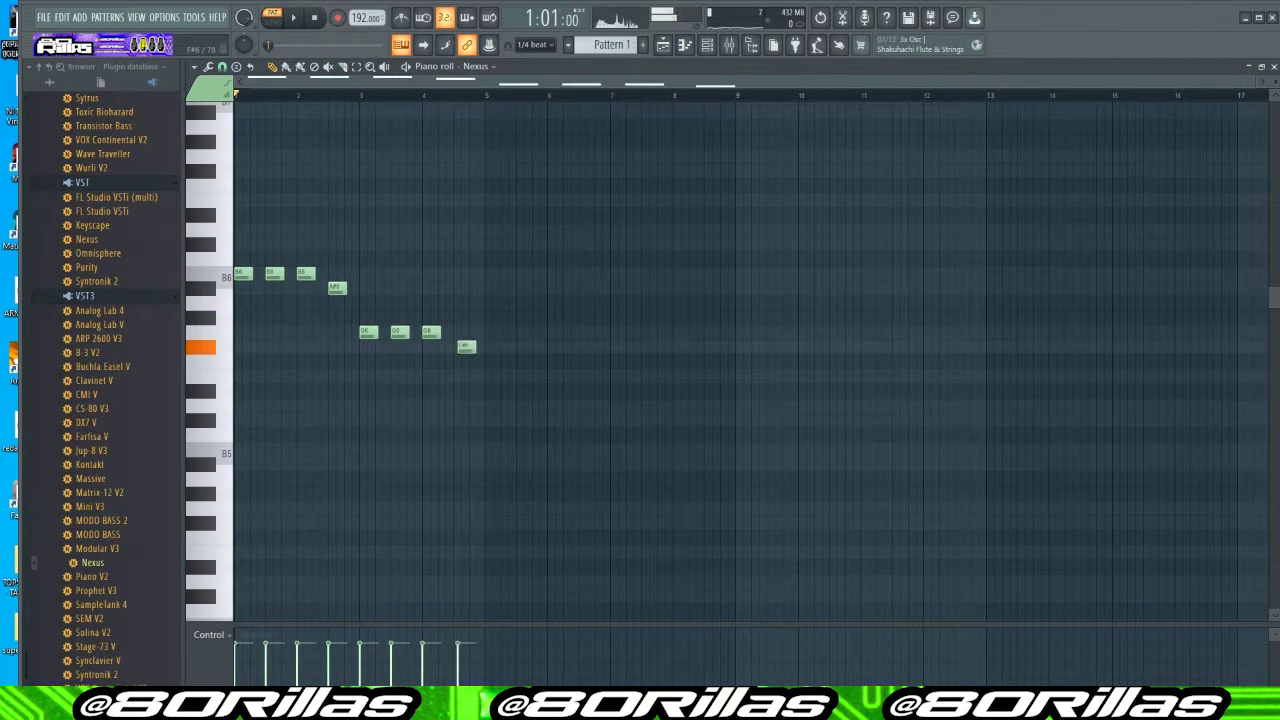
pyautogui.press('space')
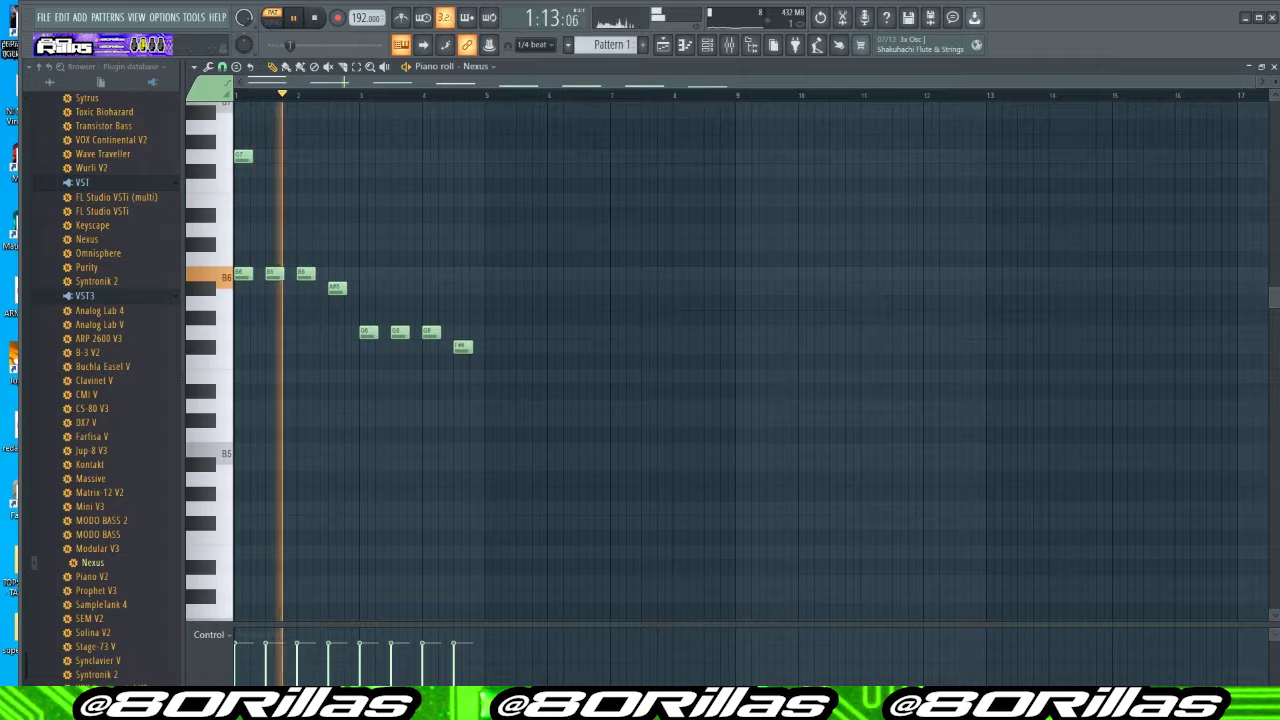
pyautogui.press('space')
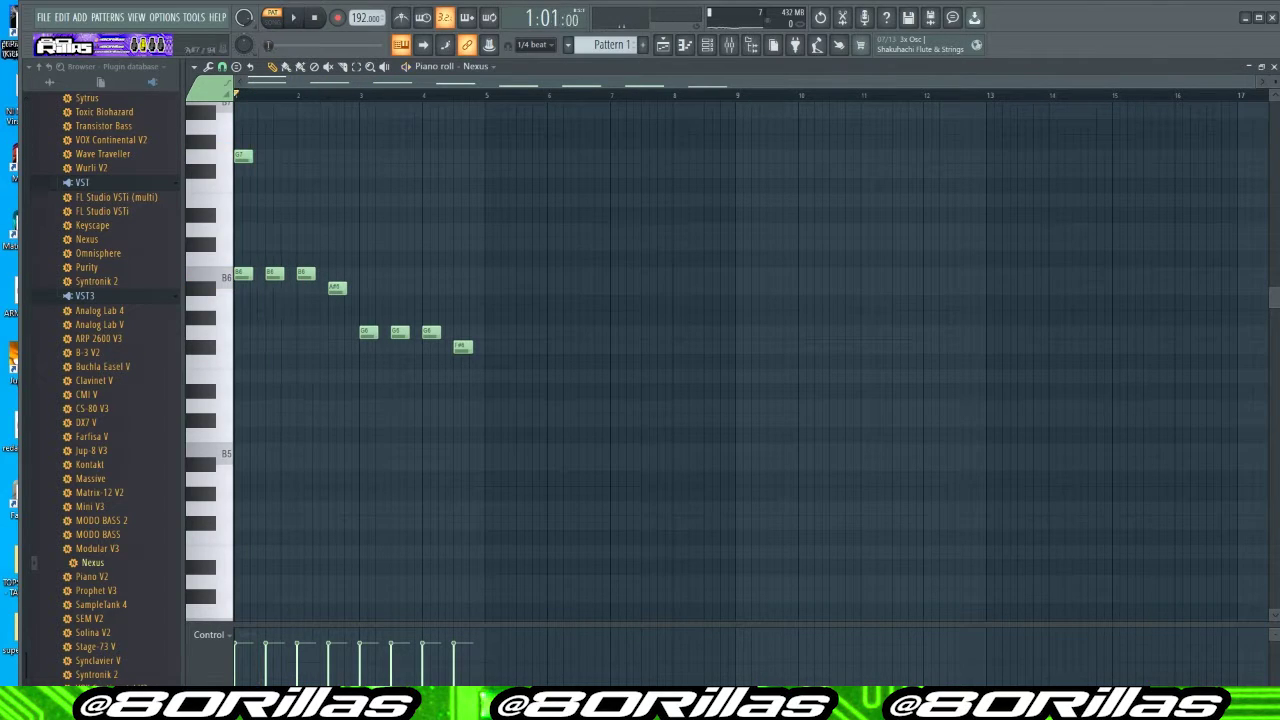
pyautogui.press('space')
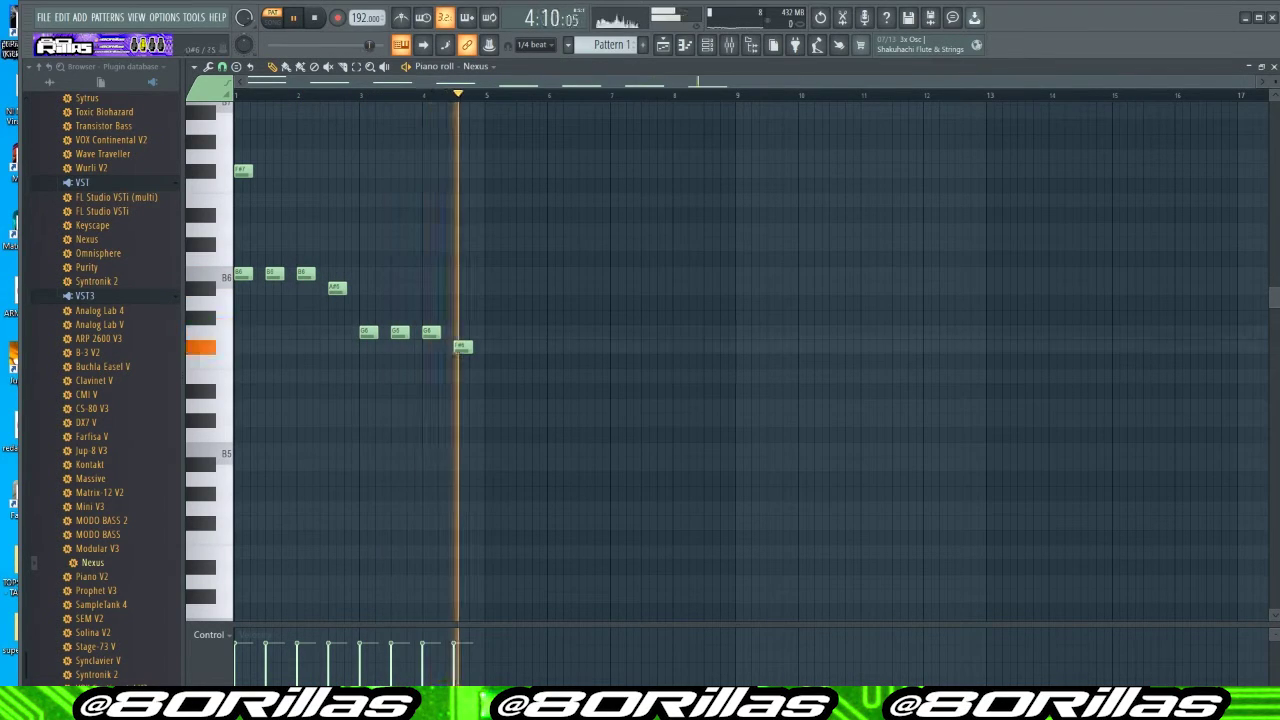
# Try D6 and C#6 harmony notes beneath the A#6 and the first G6, and undo them
pyautogui.click(337, 405)
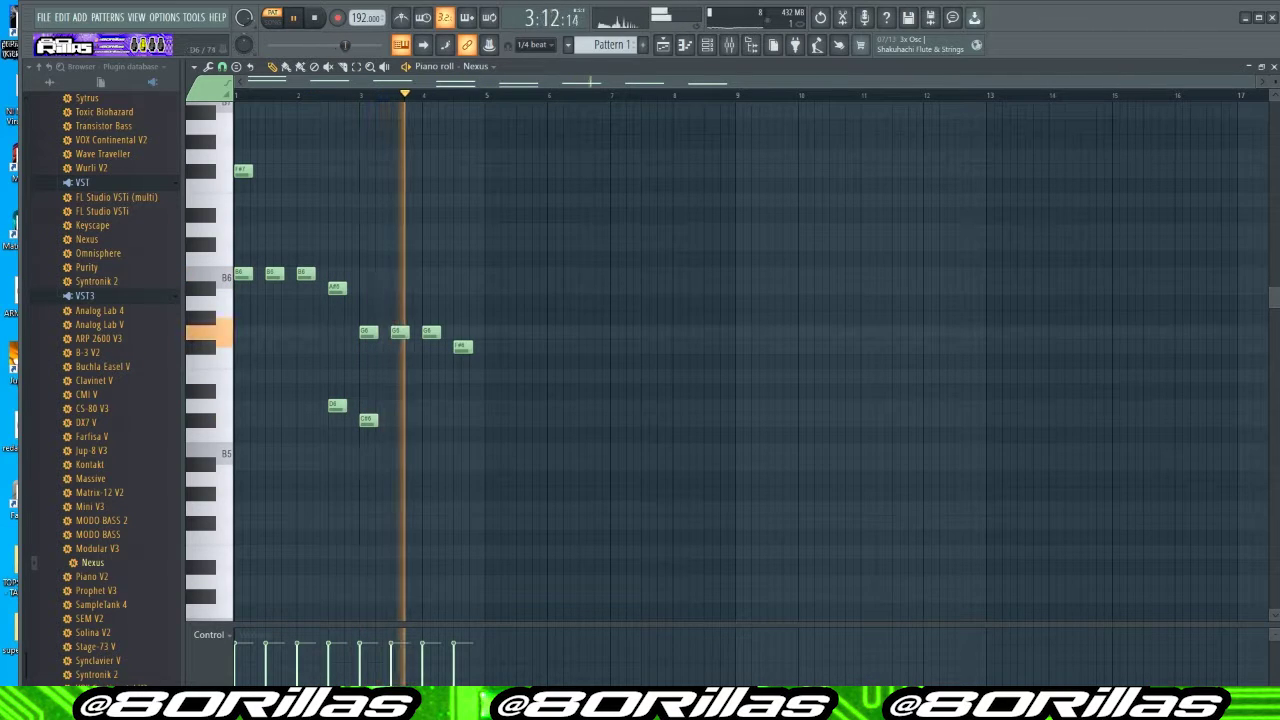
pyautogui.hotkey('ctrl', 'z')
pyautogui.hotkey('ctrl', 'z')
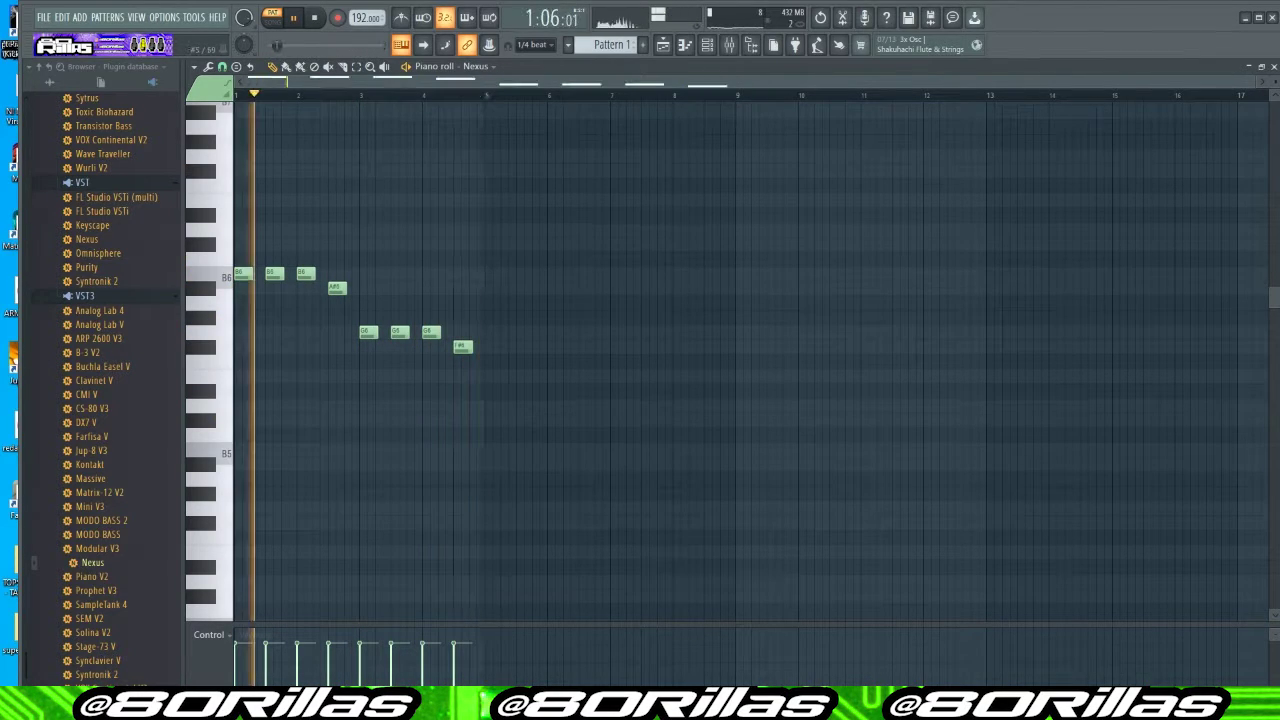
pyautogui.hotkey('ctrl', 'z')
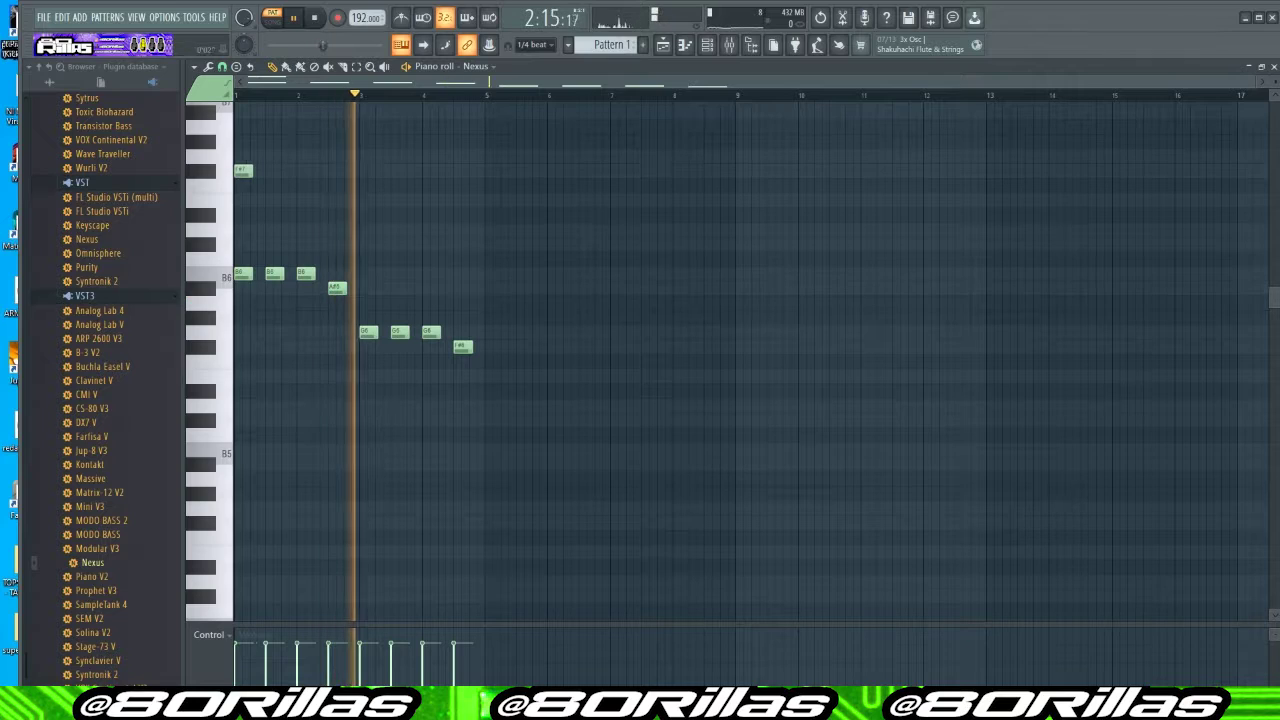
# Add B5 harmony notes beneath the first B6 and the A#6 of the melody
pyautogui.hotkey('ctrl', 'z')
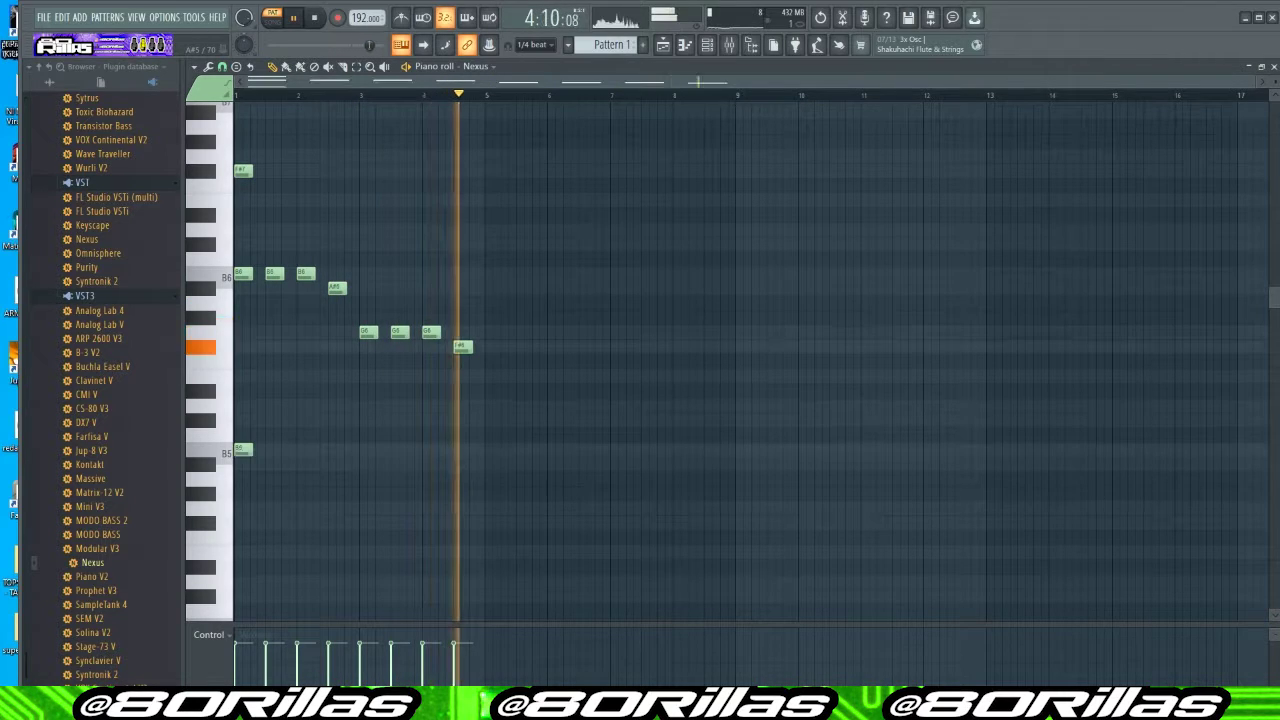
pyautogui.hotkey('ctrl', 'z')
pyautogui.hotkey('ctrl', 'z')
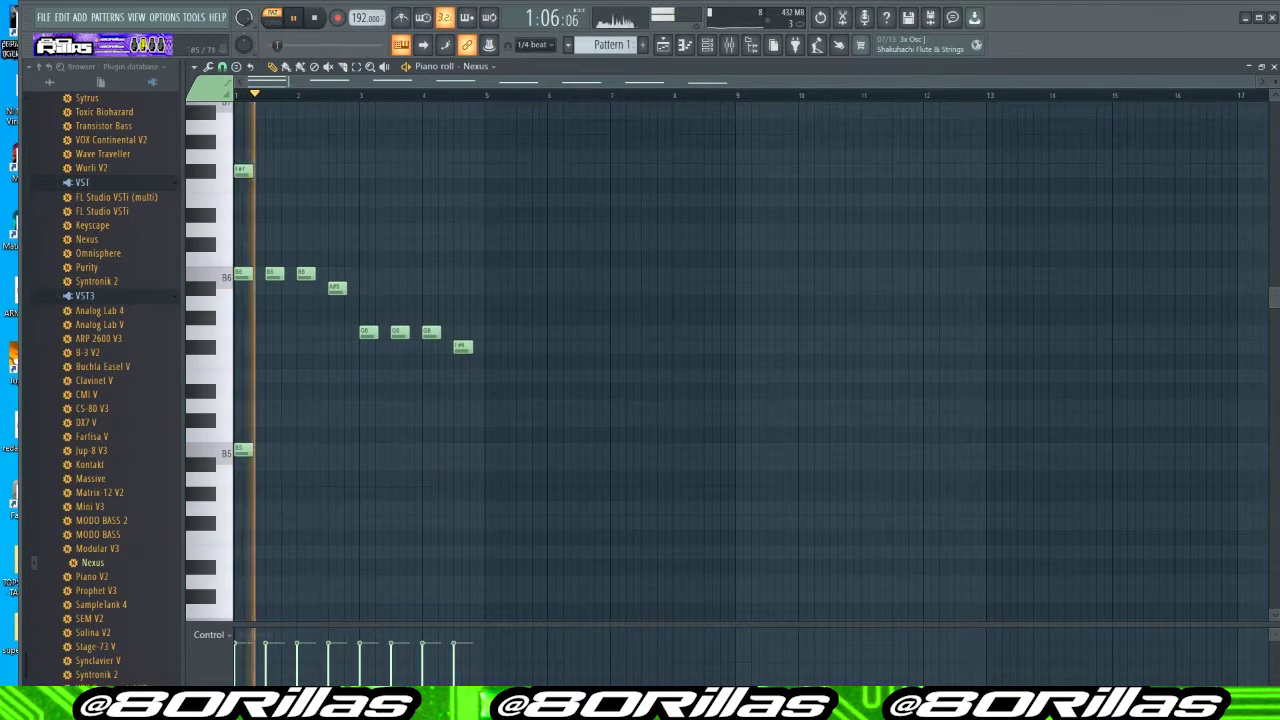
pyautogui.click(305, 450)
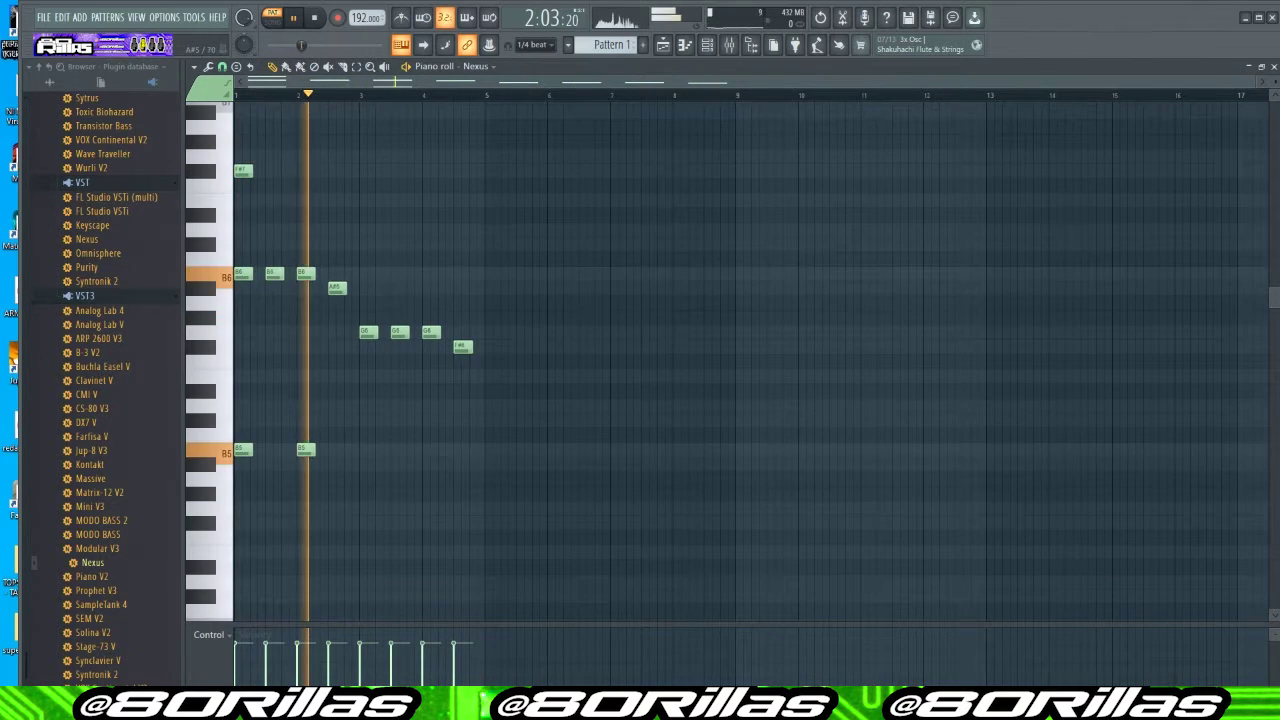
pyautogui.moveTo(305, 450); pyautogui.dragTo(337, 450)
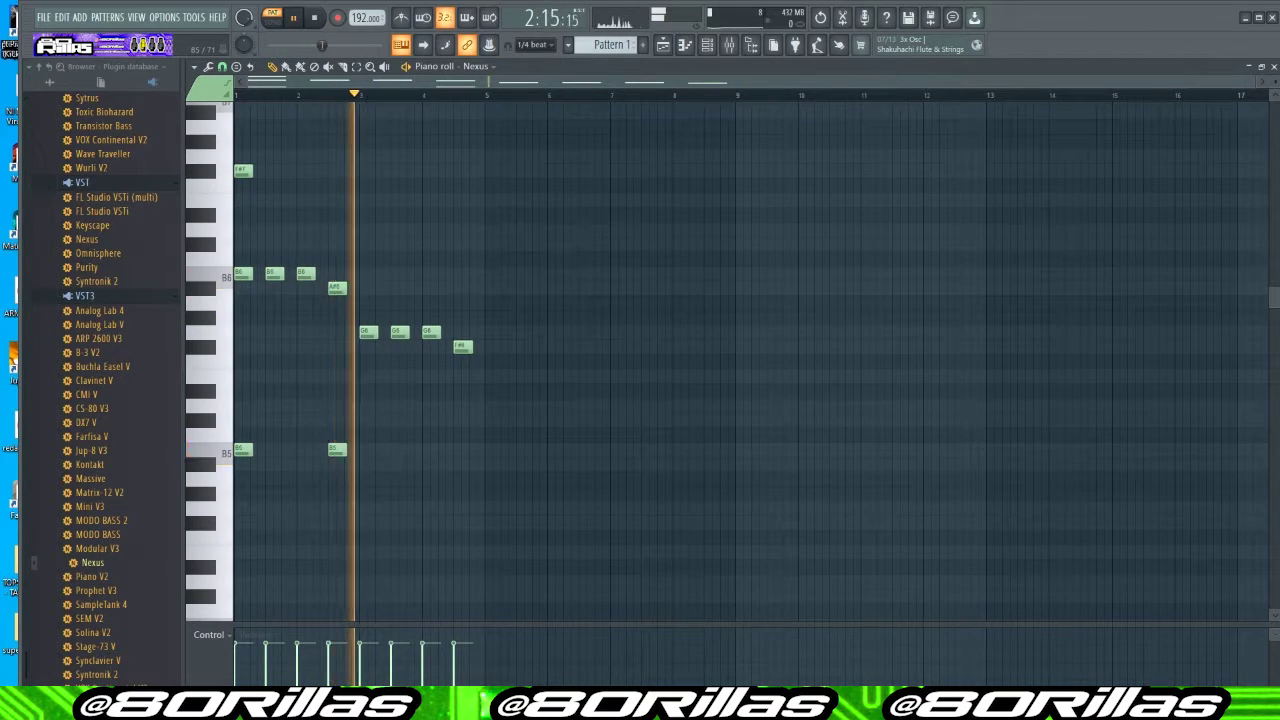
# Add G5 harmony notes beneath the first and third G6 and an F#5 beneath the F#6
pyautogui.press('j')
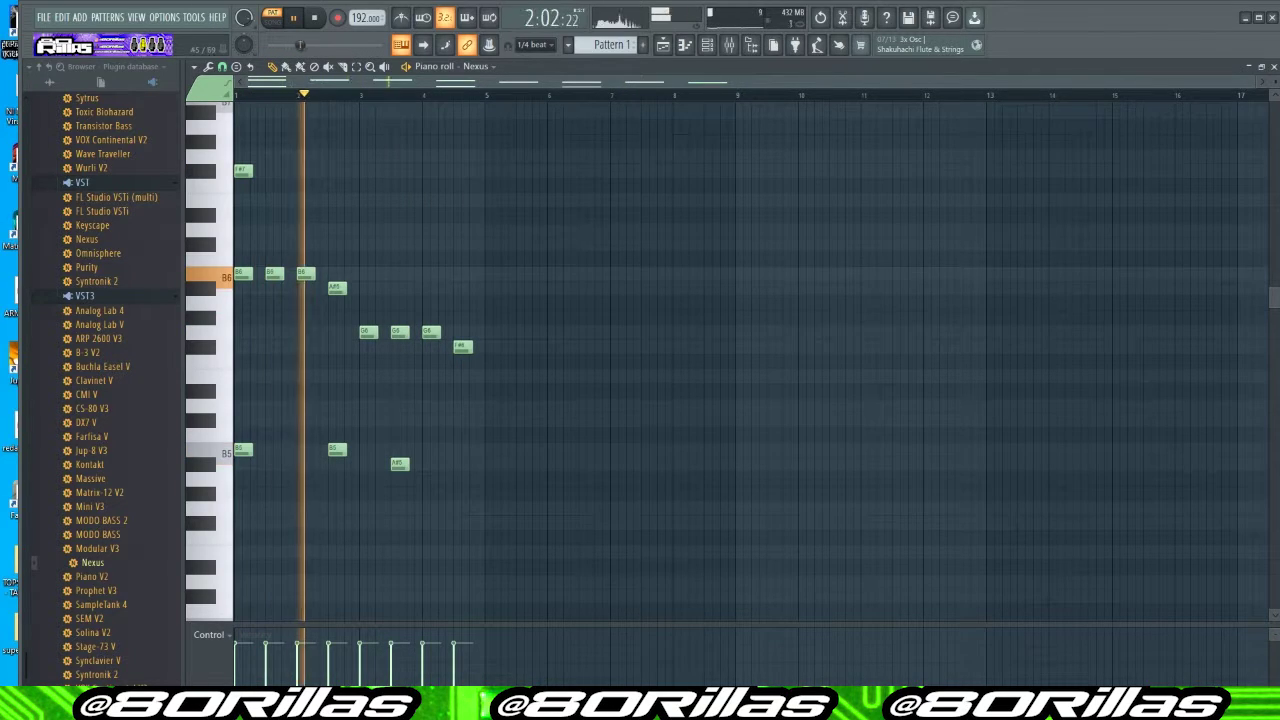
pyautogui.hotkey('ctrl', 'z')
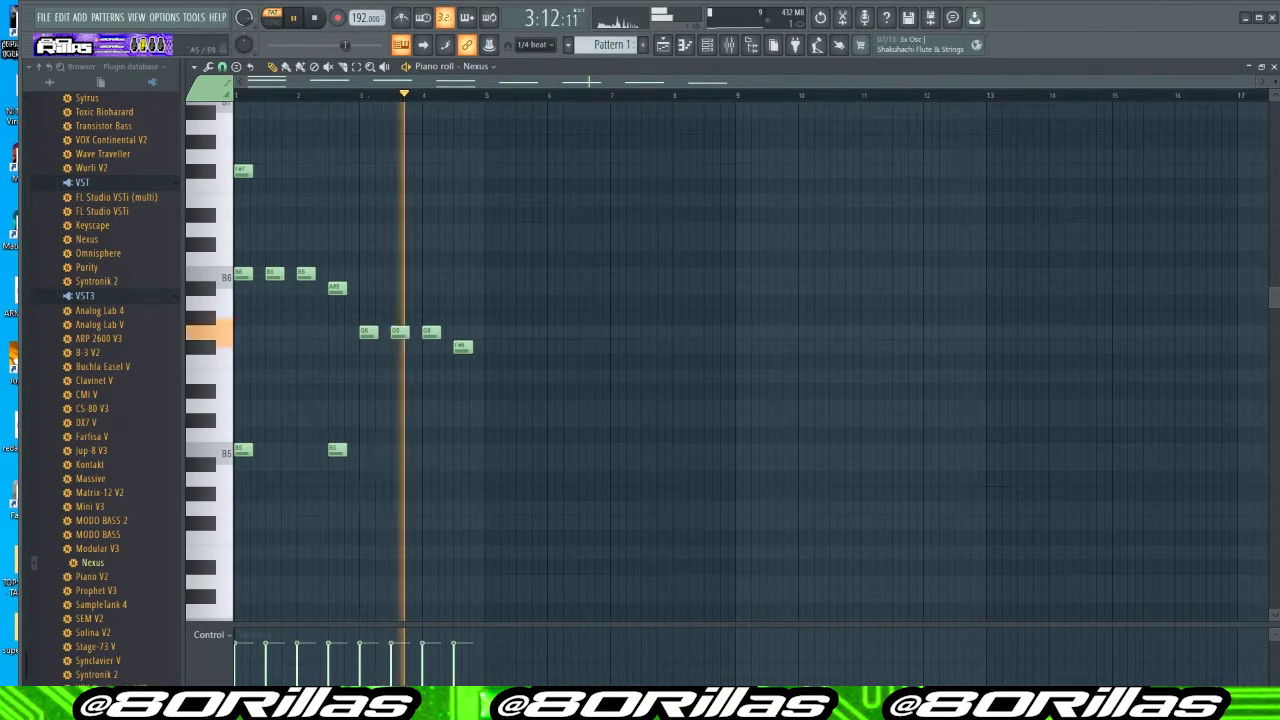
pyautogui.hotkey('ctrl', 'z')
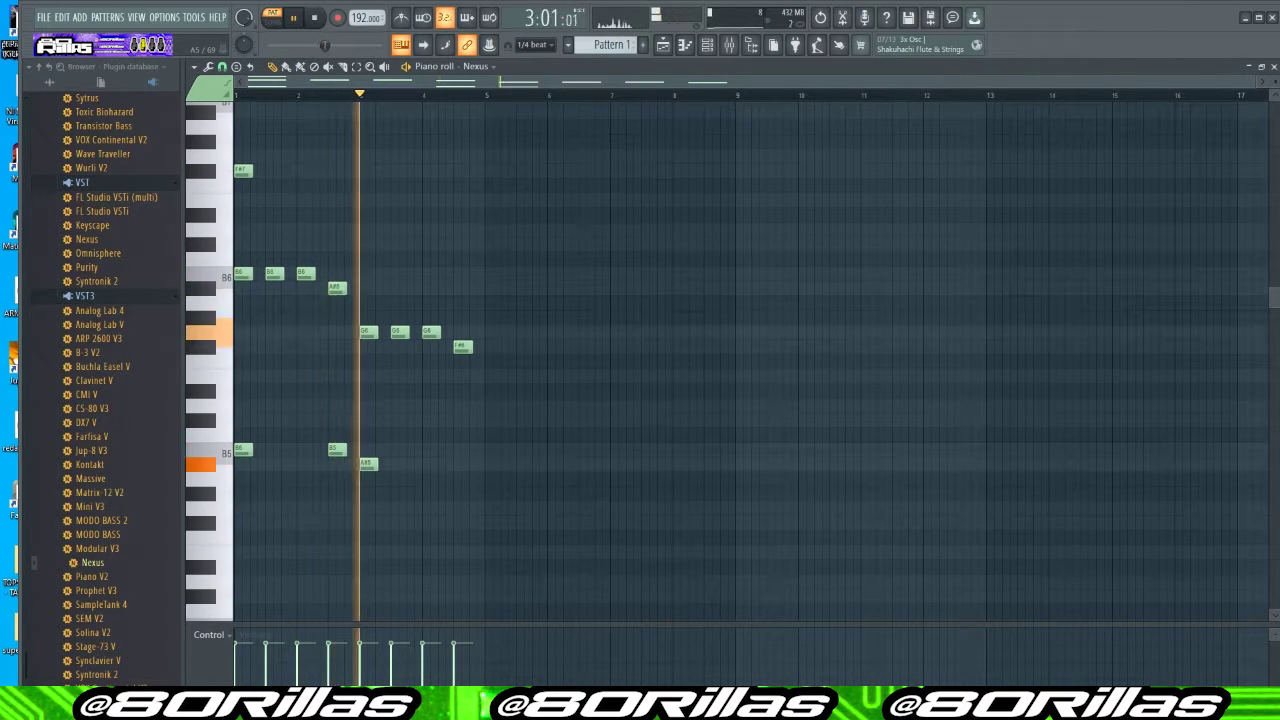
pyautogui.press('j')
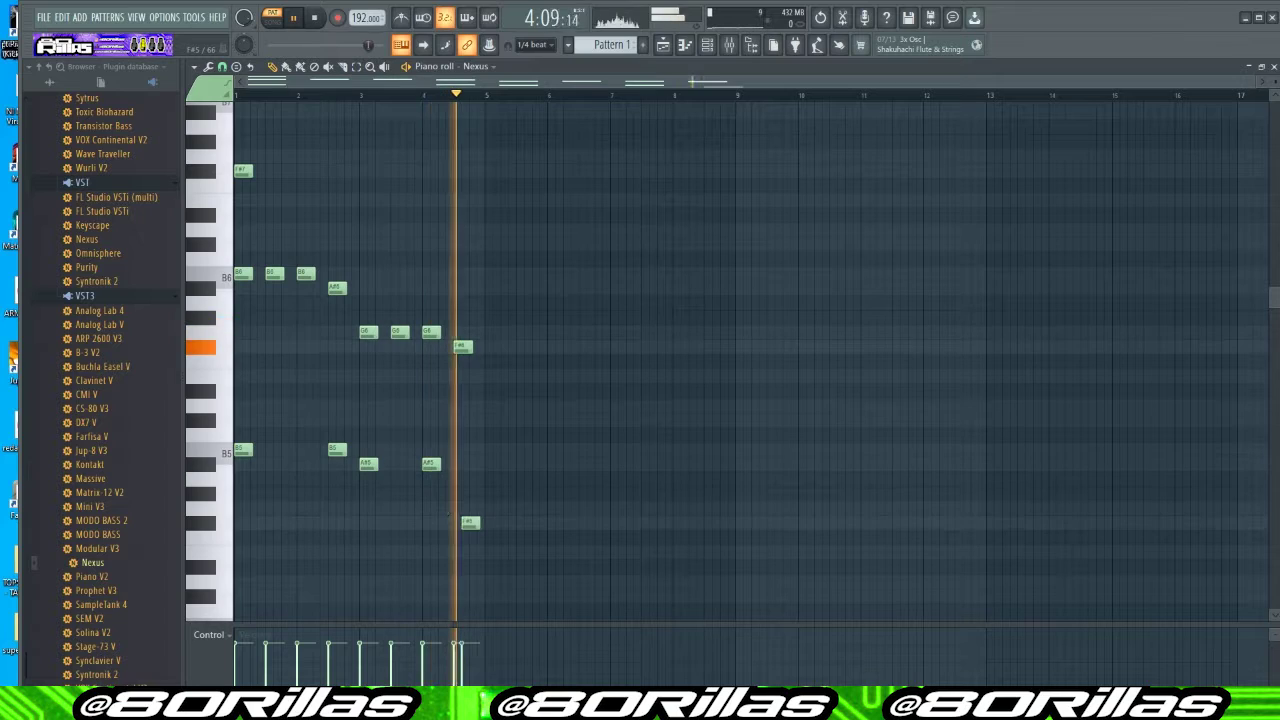
pyautogui.press('g')
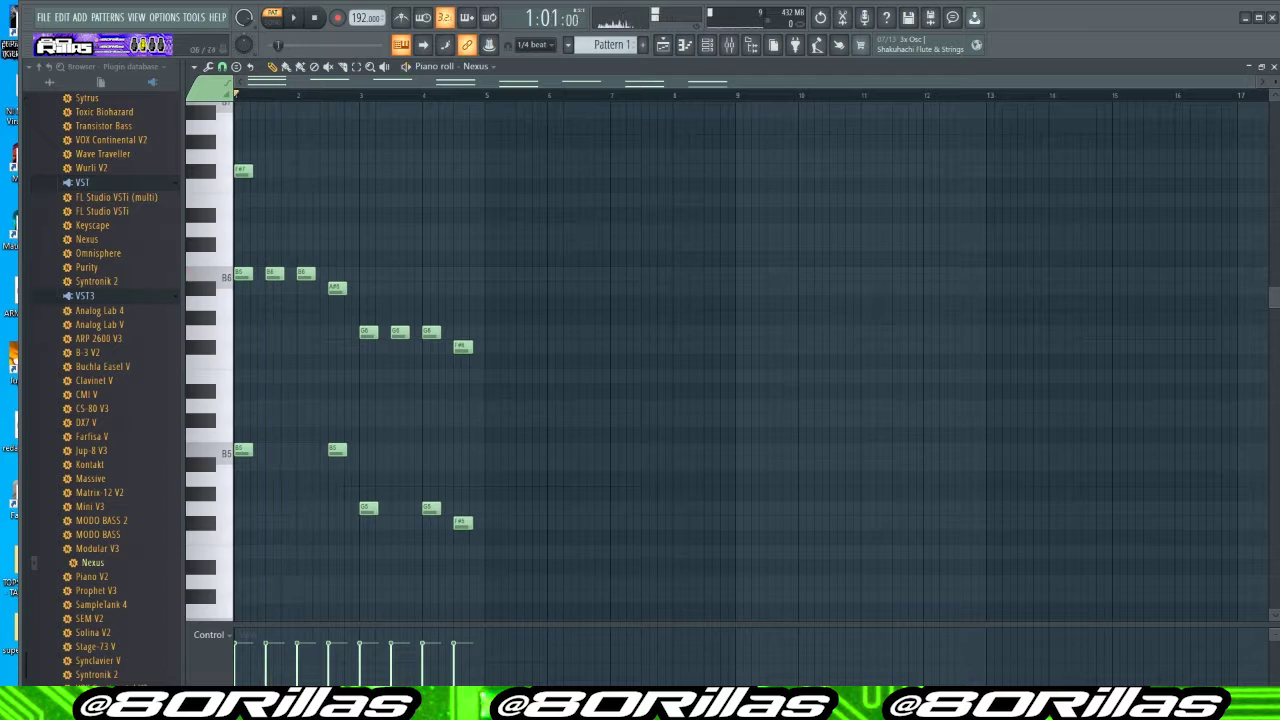
# Add one-bar low notes under the melody: F#5 at bar 1, F5 near bar 3 and C#5 at bar 4
pyautogui.scroll(3, 730, 360)
pyautogui.scroll(2, 730, 360)
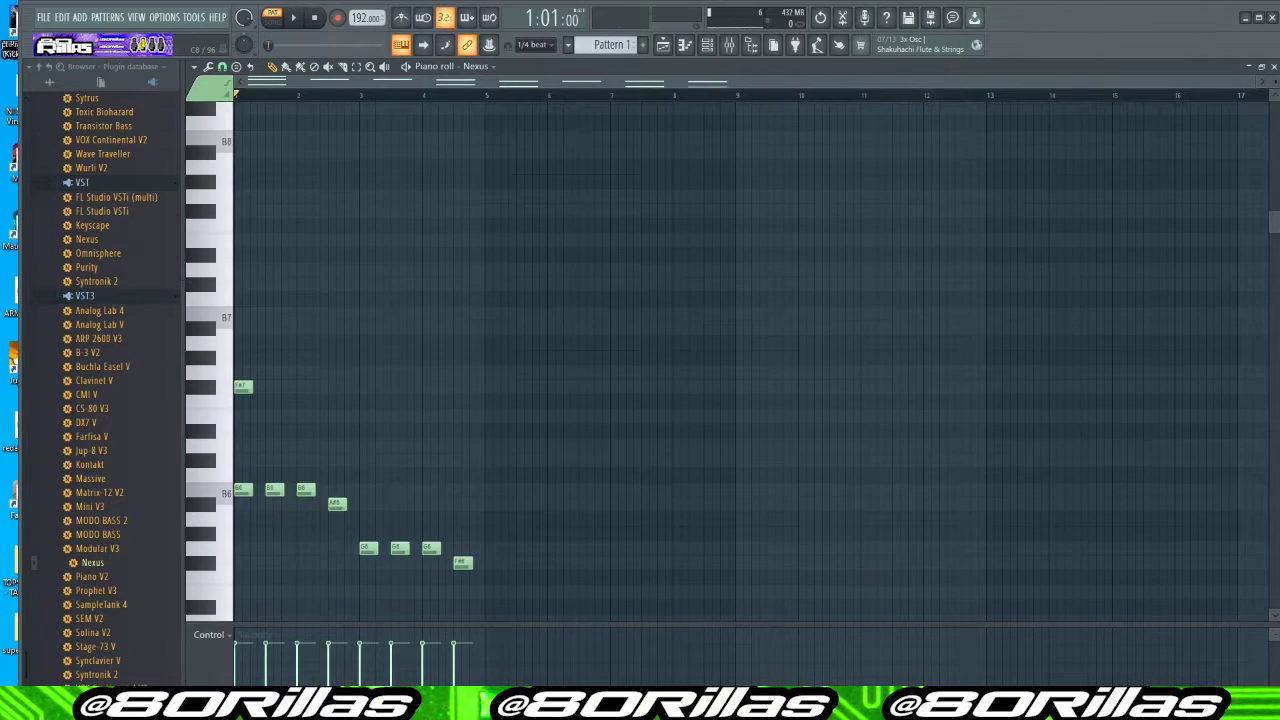
pyautogui.scroll(-9, 730, 360)
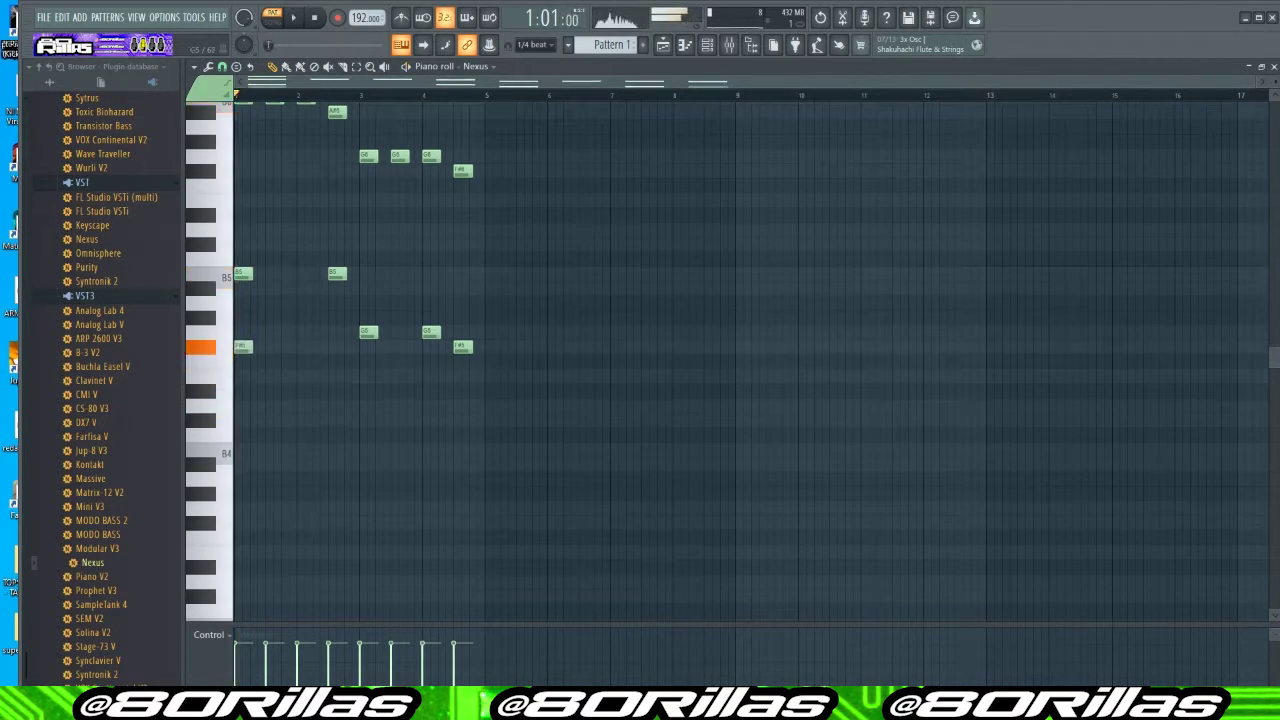
pyautogui.hotkey('ctrl', 'z')
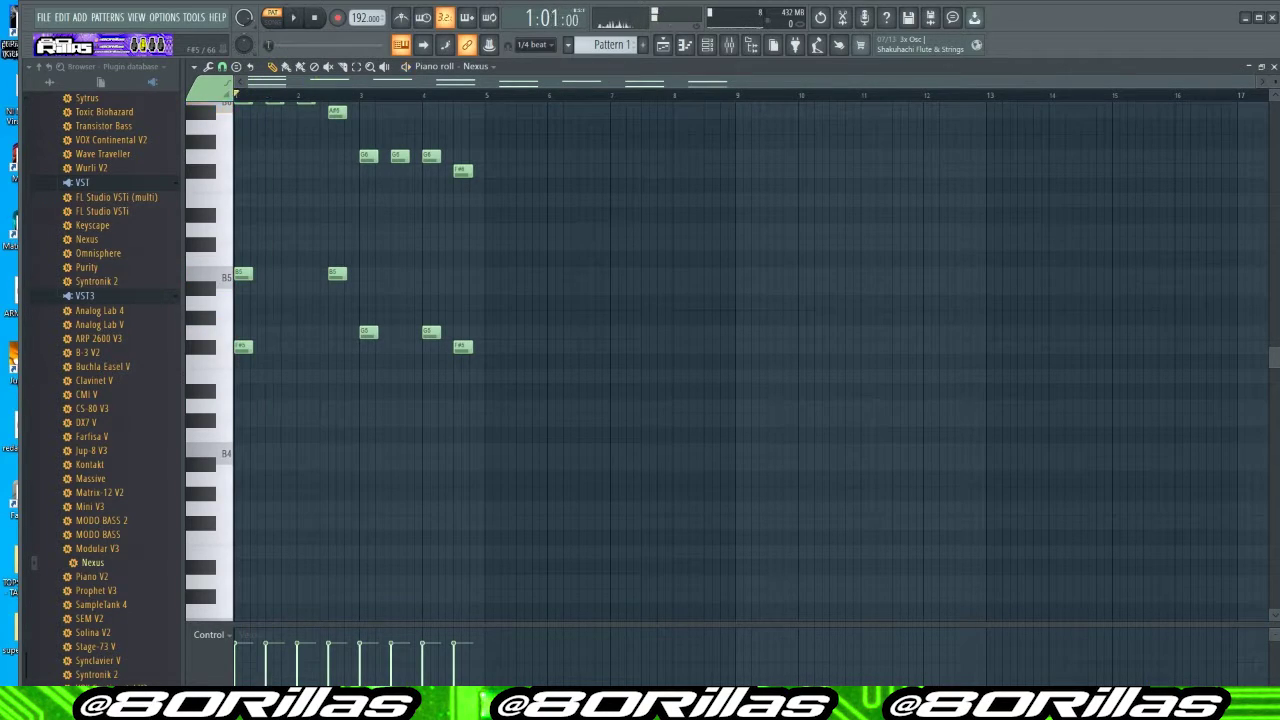
pyautogui.hotkey('ctrl', 'z')
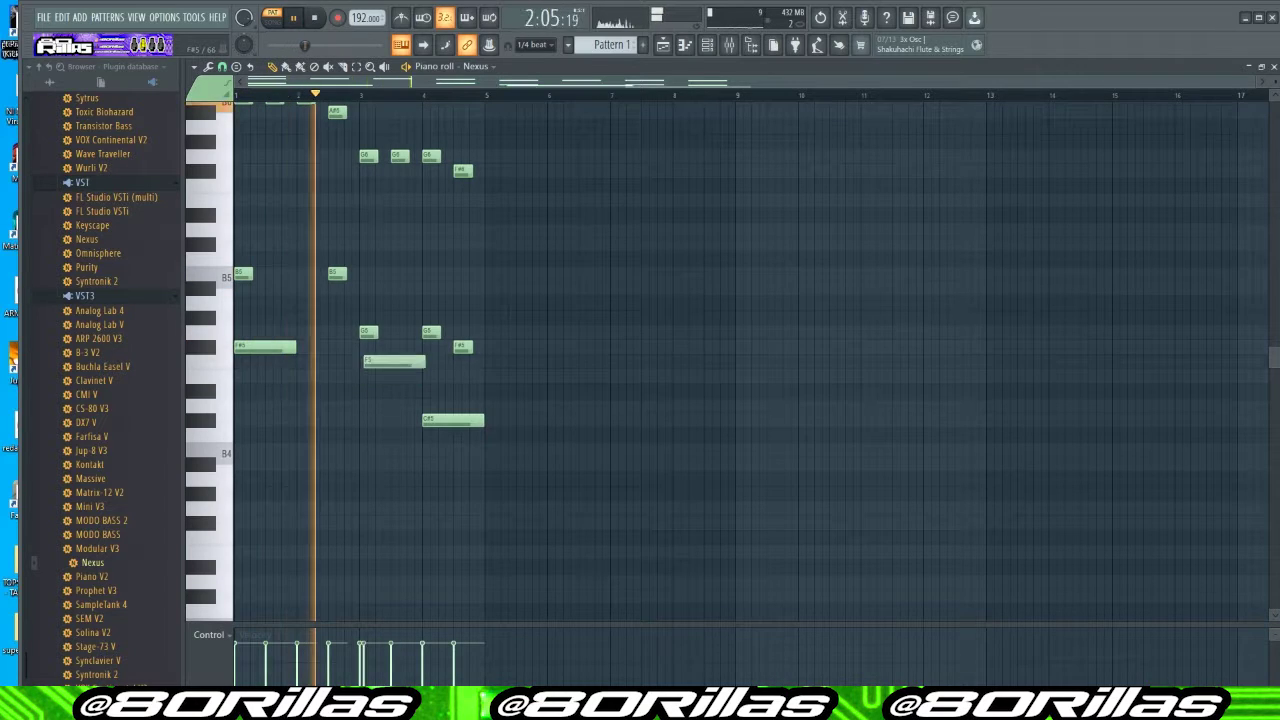
# Change the long low notes at bars 3 and 4 to D5 and A#4, with each starting exactly on its bar
pyautogui.hotkey('shift', 'Up')
pyautogui.hotkey('shift', 'Up')
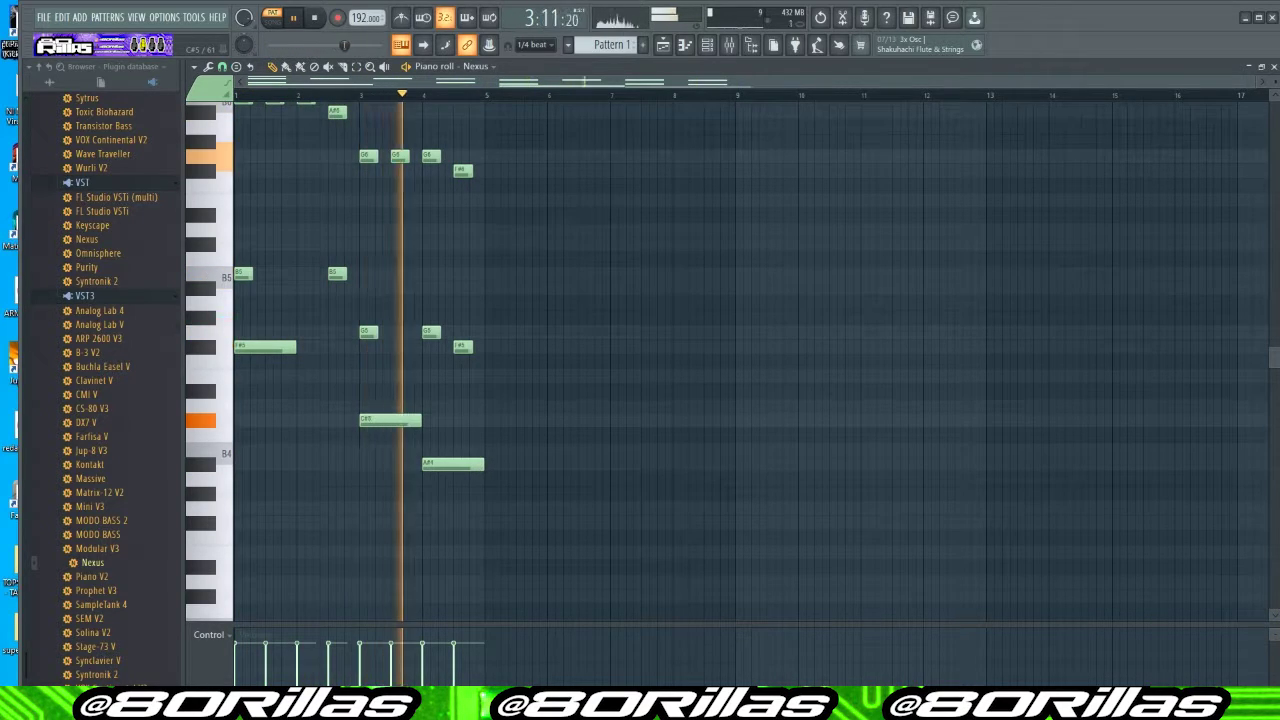
pyautogui.hotkey('shift', 'Up')
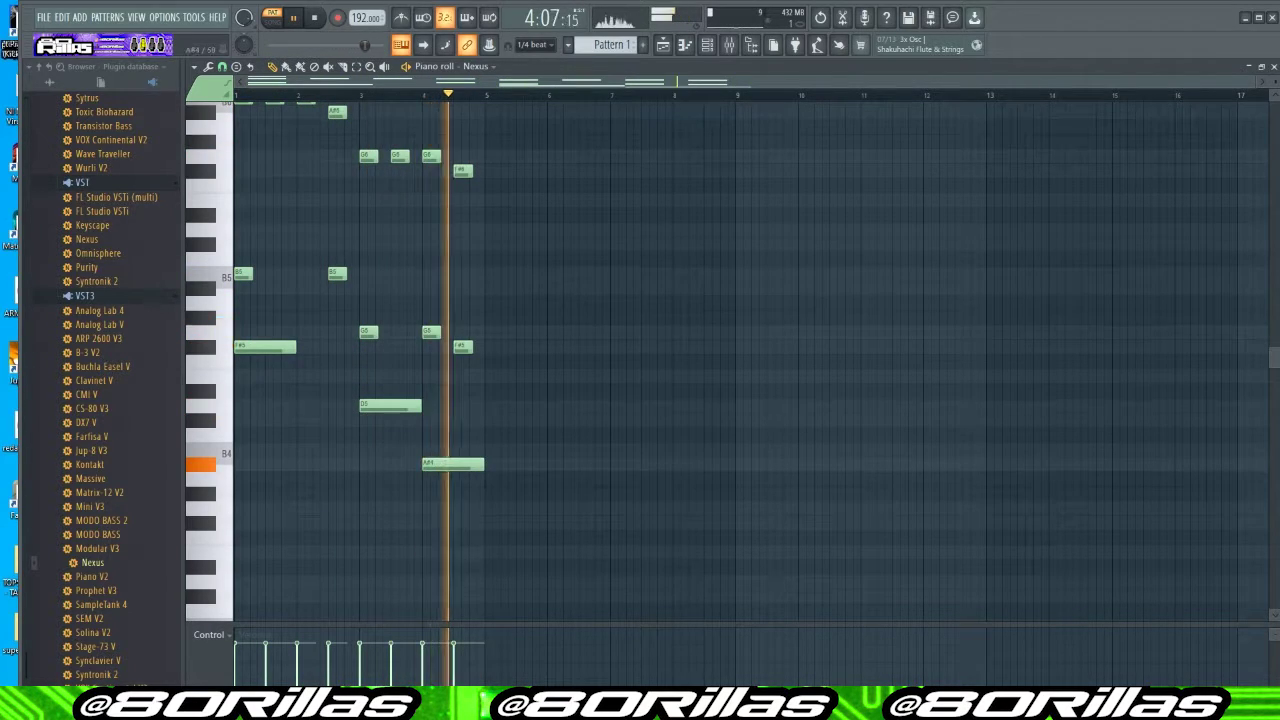
pyautogui.scroll(3, 733, 360)
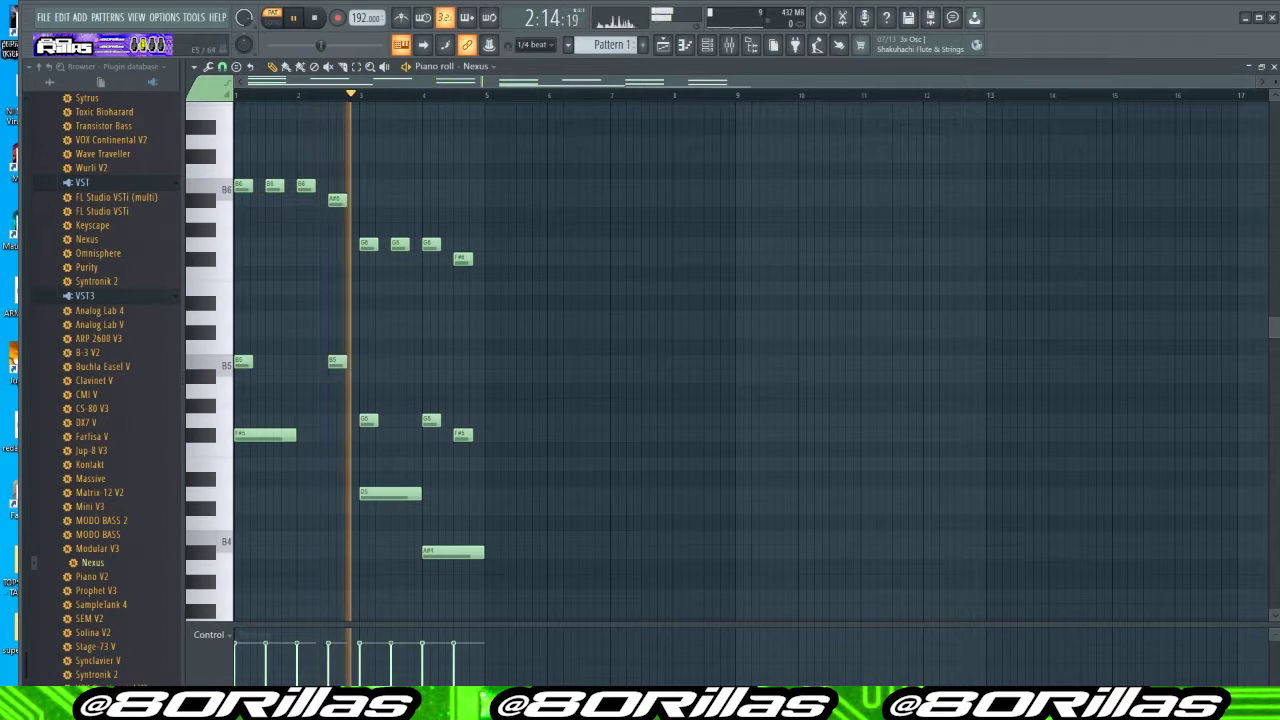
pyautogui.scroll(-2, 733, 360)
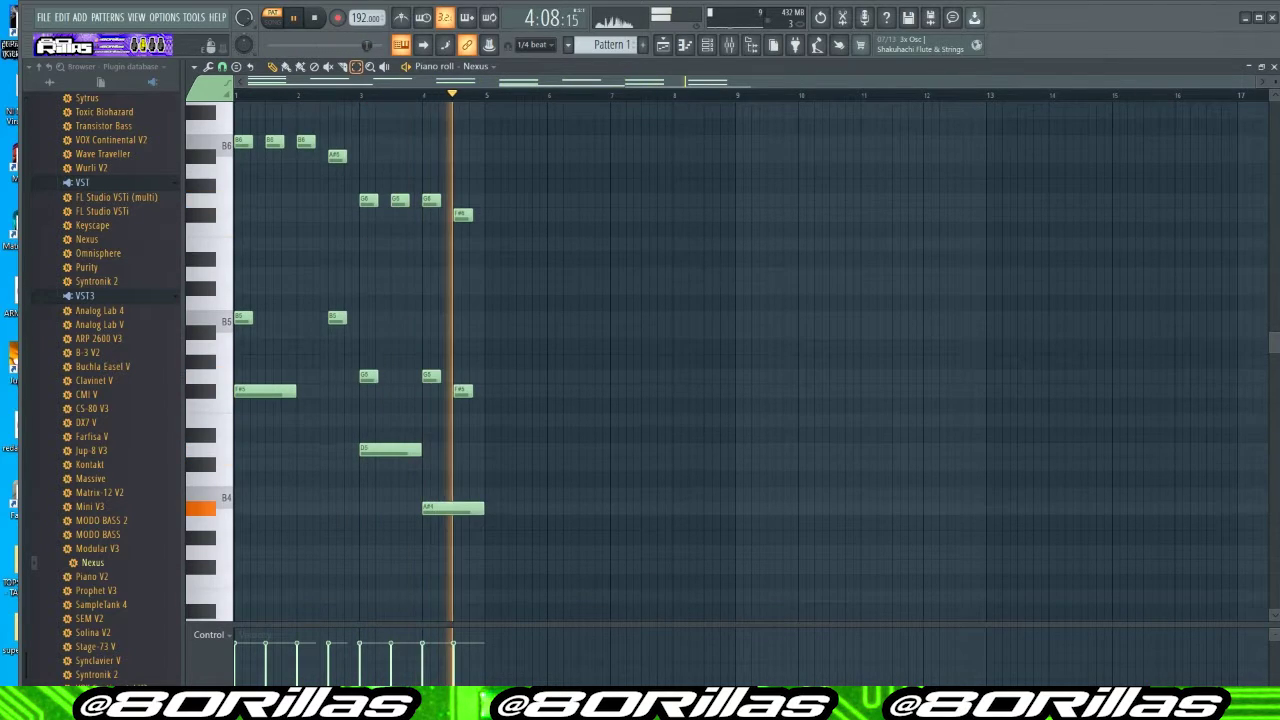
# Duplicate all notes of the four-bar pattern twice so copies fill bars 5 to 8 and 9 to 12
pyautogui.hotkey('ctrl', 'a')
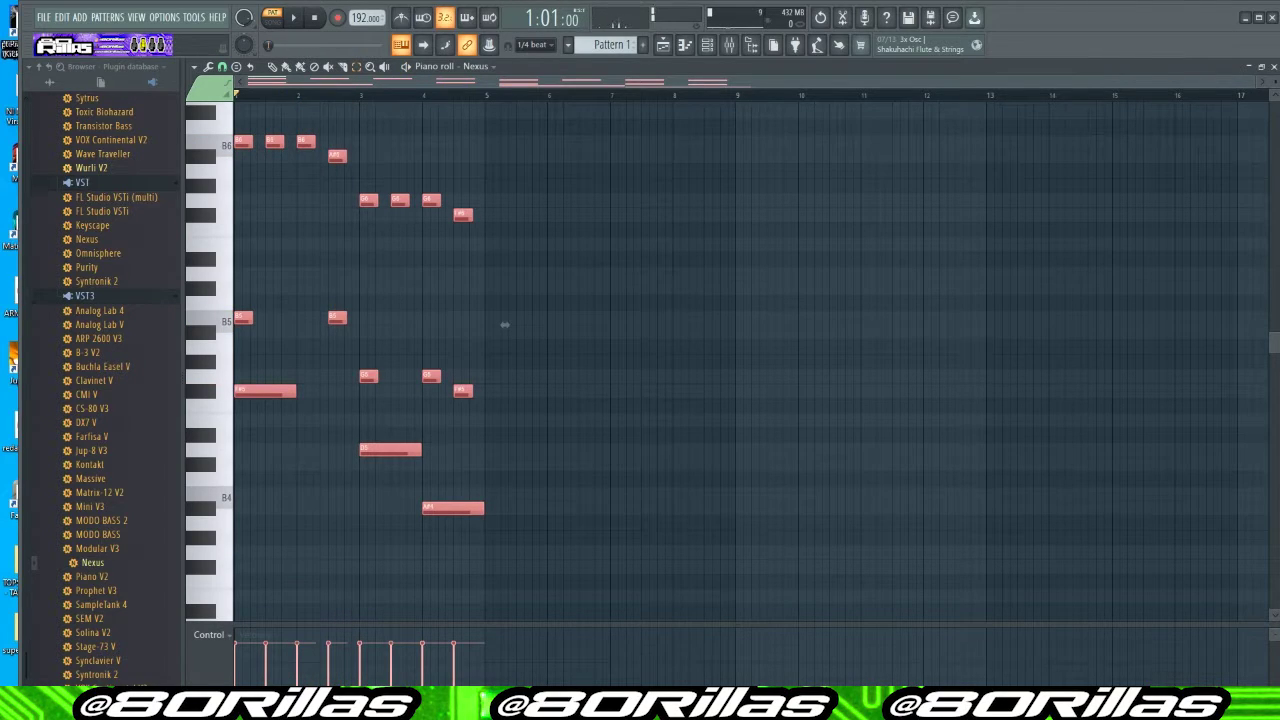
pyautogui.hotkey('ctrl', 'b')
pyautogui.hotkey('ctrl', 'b')
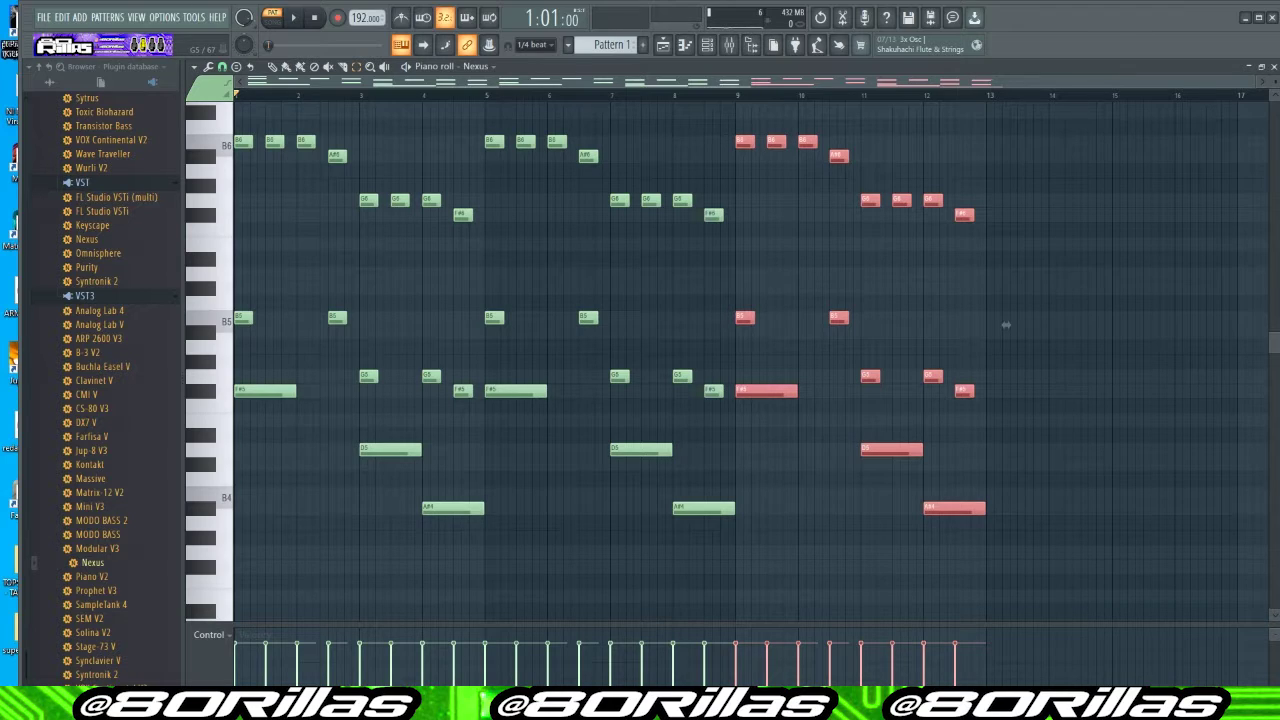
# Try the copy in bars 9 to 12 an octave up and seven semitones back down, and delete it
pyautogui.hotkey('ctrl', 'Up')
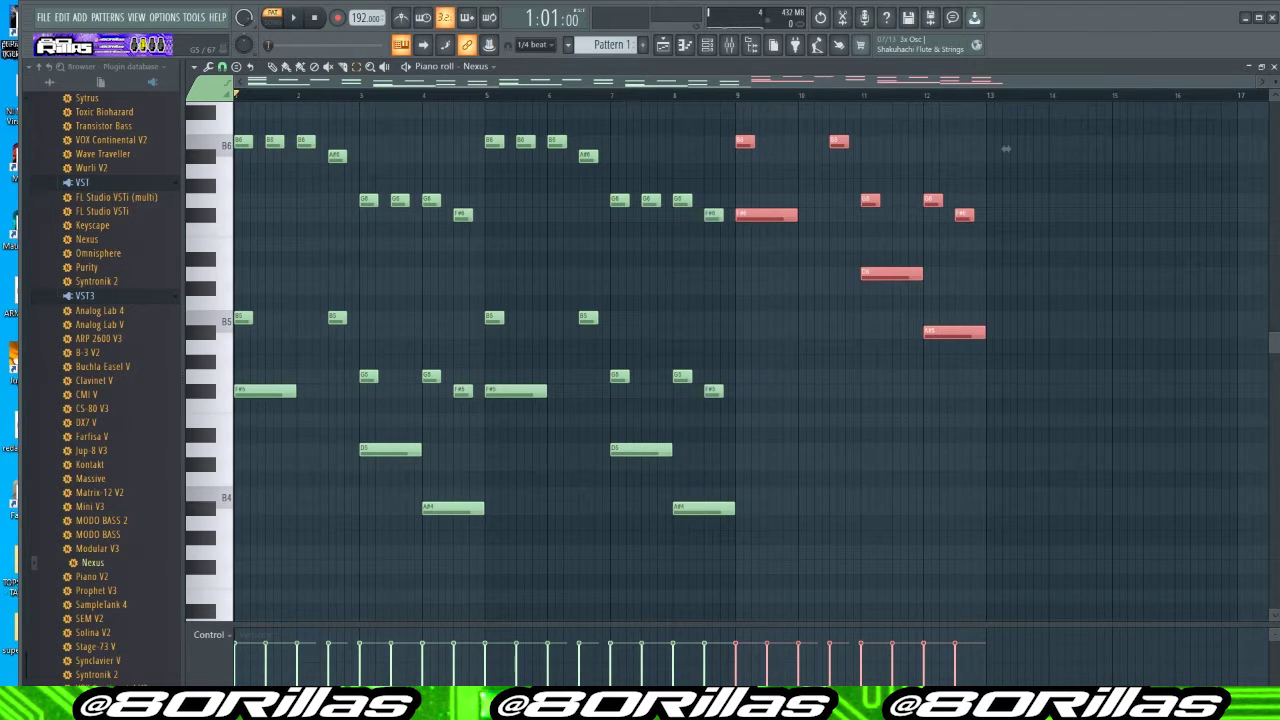
pyautogui.press('Down')
pyautogui.press('Down')
pyautogui.press('Down')
pyautogui.press('Down')
pyautogui.press('Down')
pyautogui.press('Down')
pyautogui.press('Down')
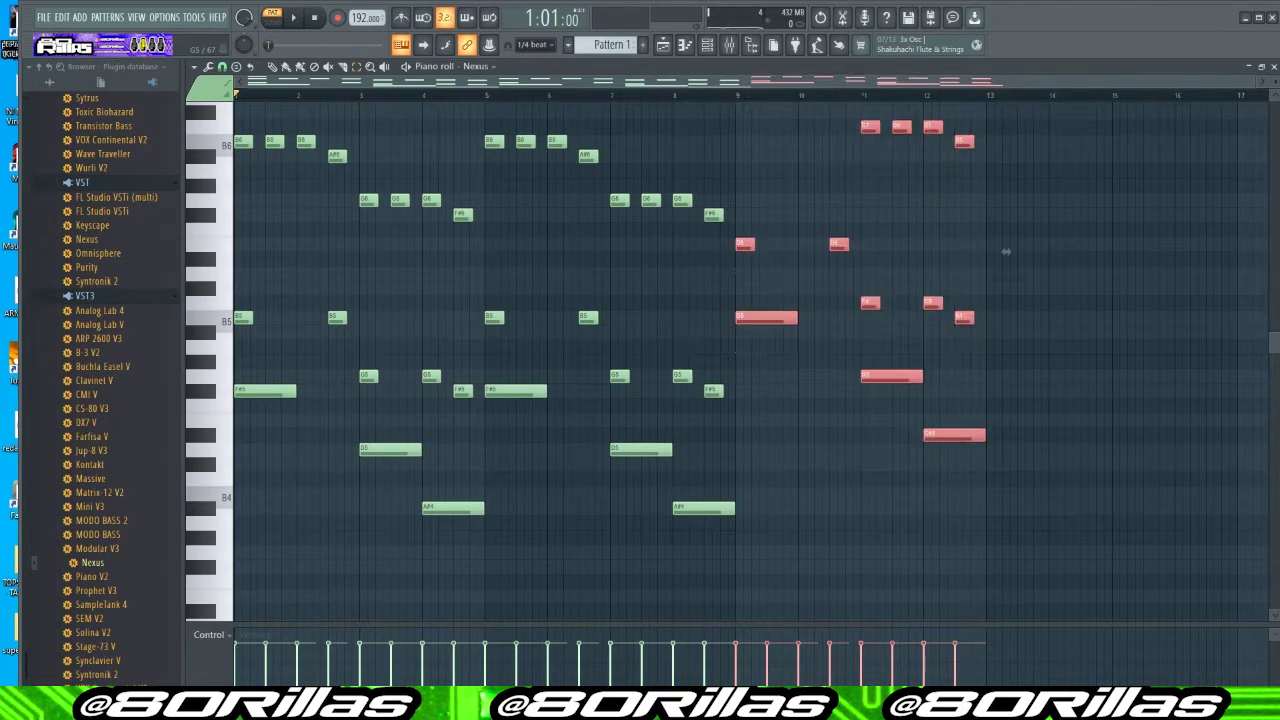
pyautogui.press('space')
pyautogui.press('Delete')
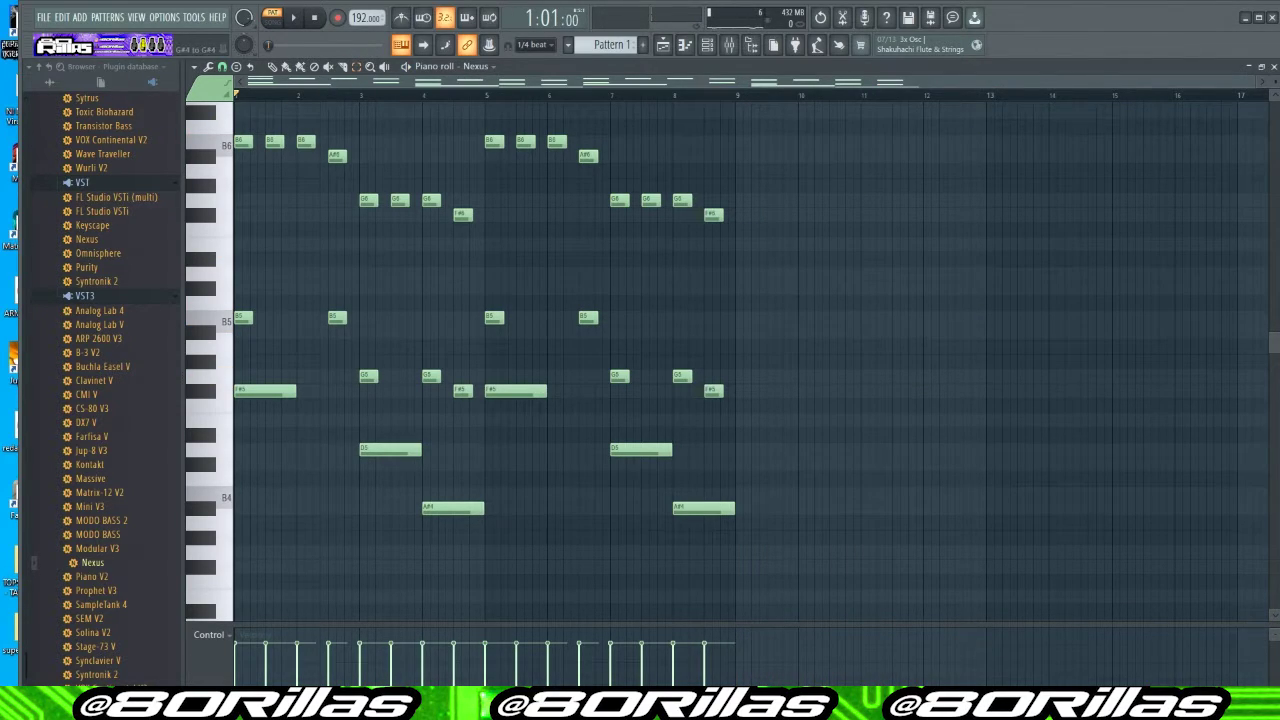
# Duplicate the whole eight-bar sequence into bars 9 to 16 and play the pattern
pyautogui.hotkey('ctrl', 'a')
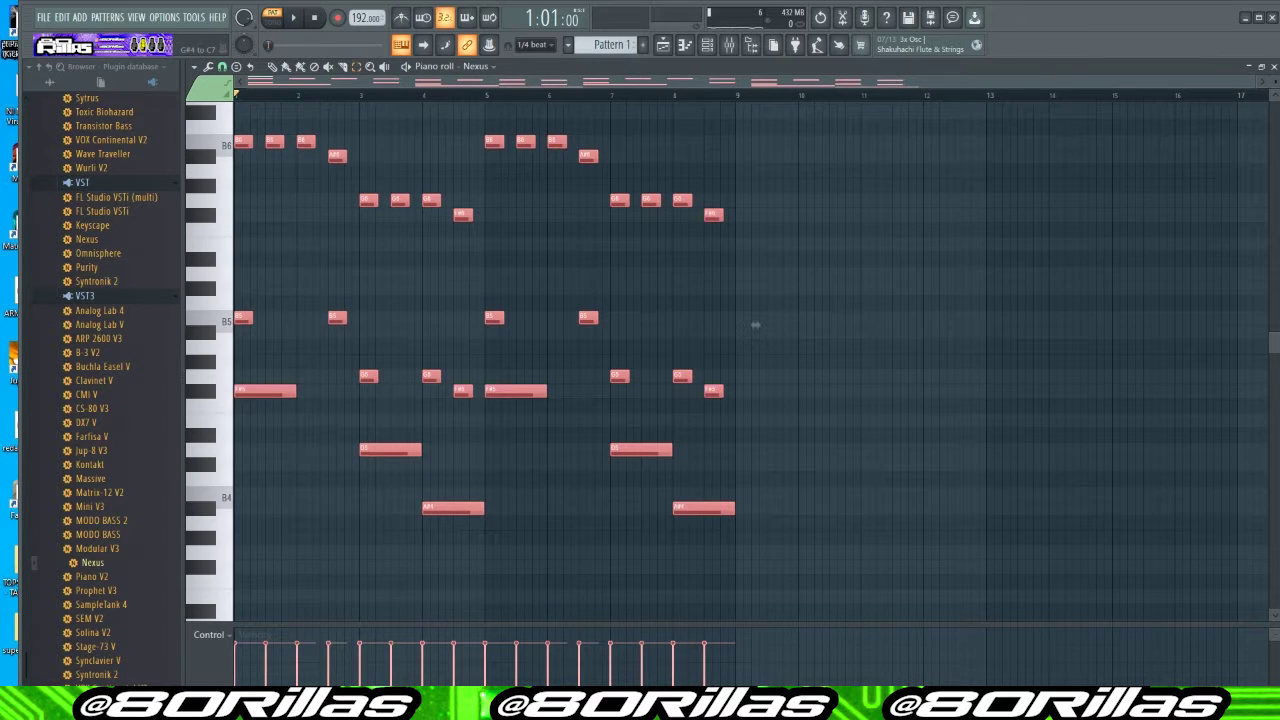
pyautogui.hotkey('ctrl', 'b')
pyautogui.press('space')
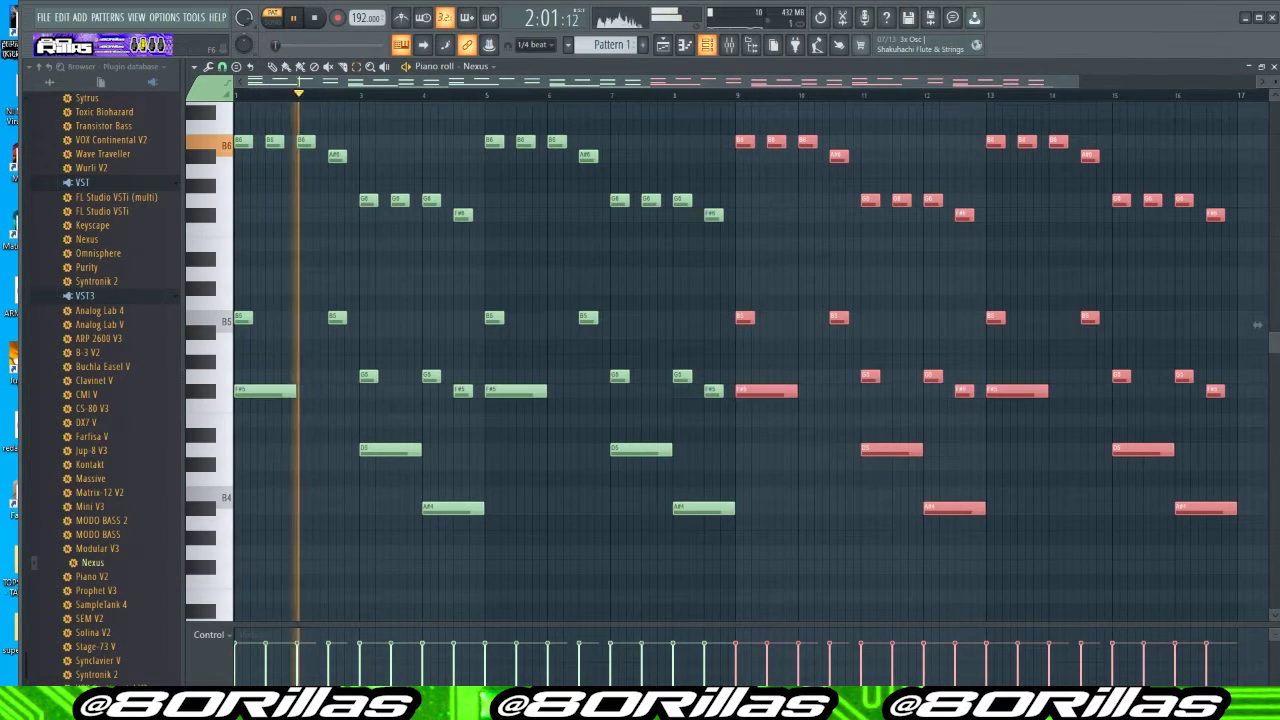
# Add a SampleTank 4 channel and load the woodwind instrument Clarinet Sus mf 4,5 into its first part
pyautogui.press('F6')
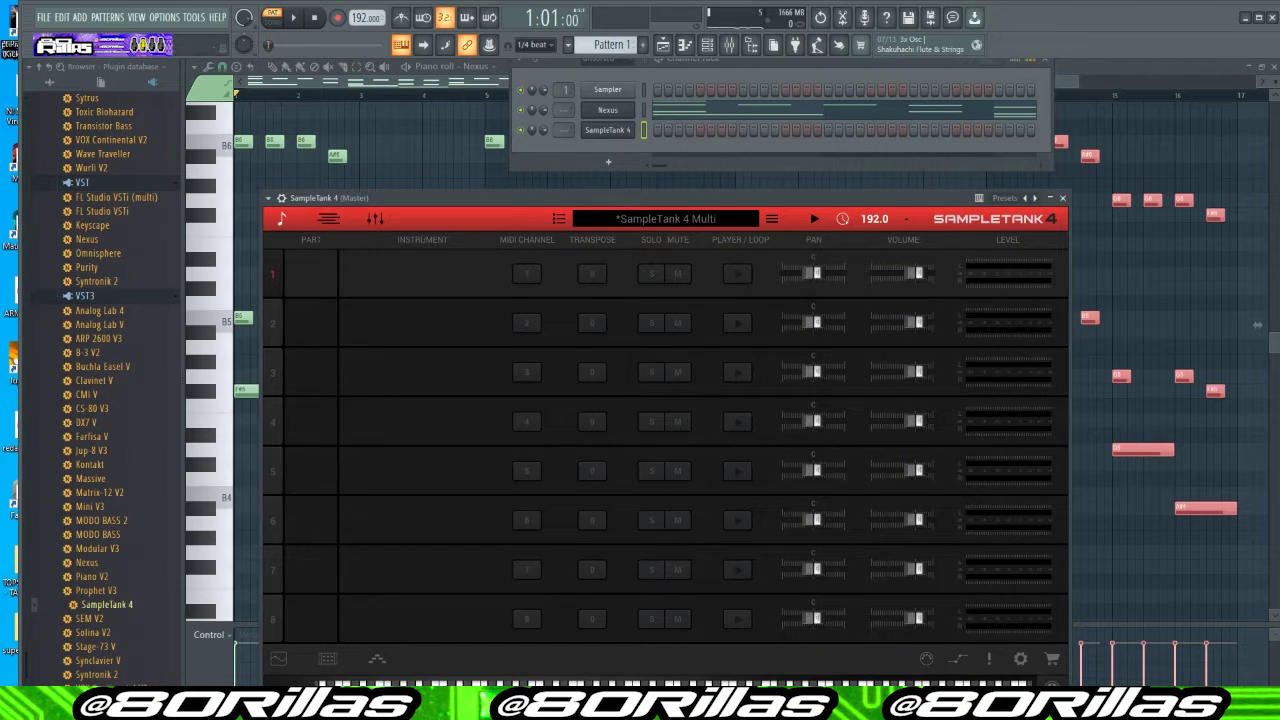
pyautogui.click(421, 273)
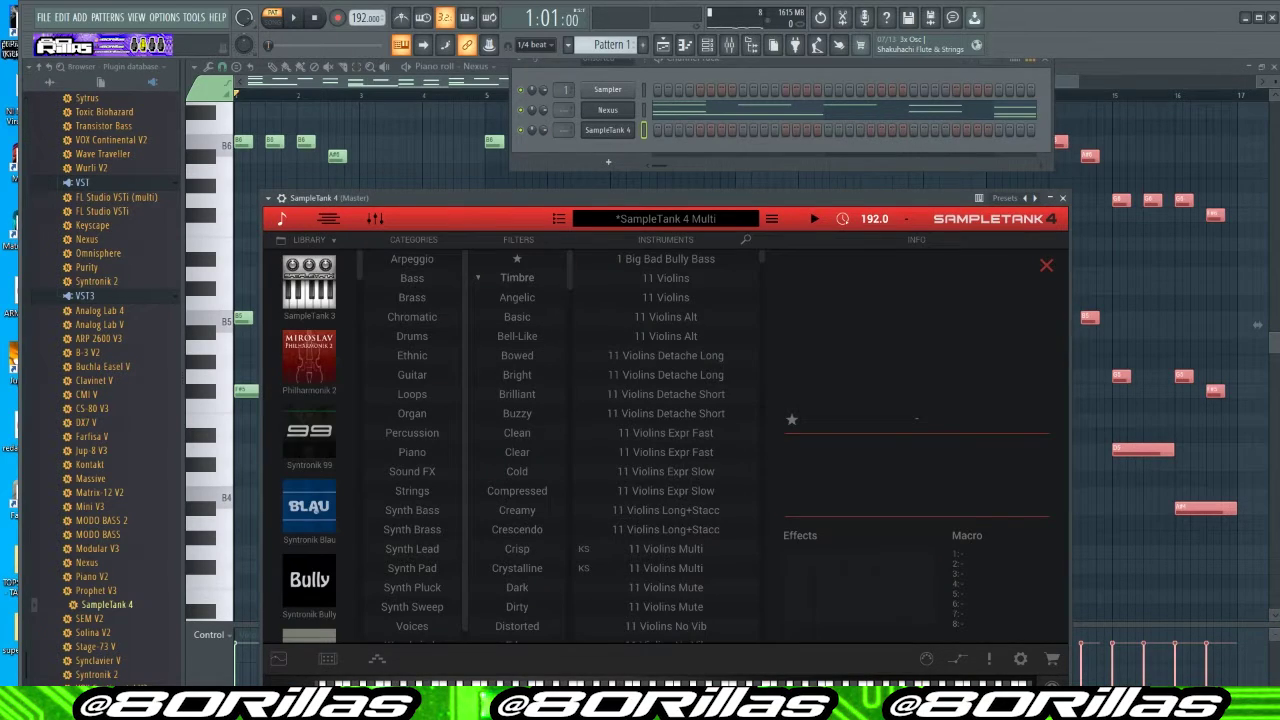
pyautogui.scroll(-1, 412, 440)
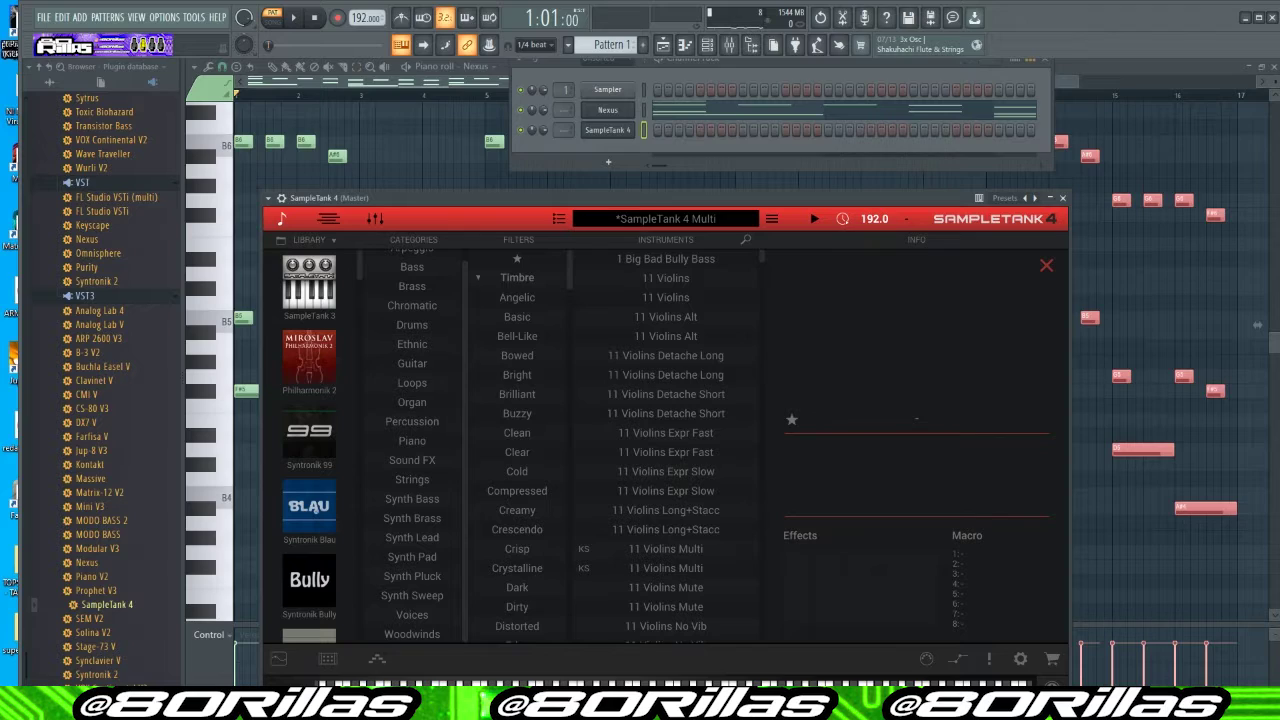
pyautogui.click(412, 634)
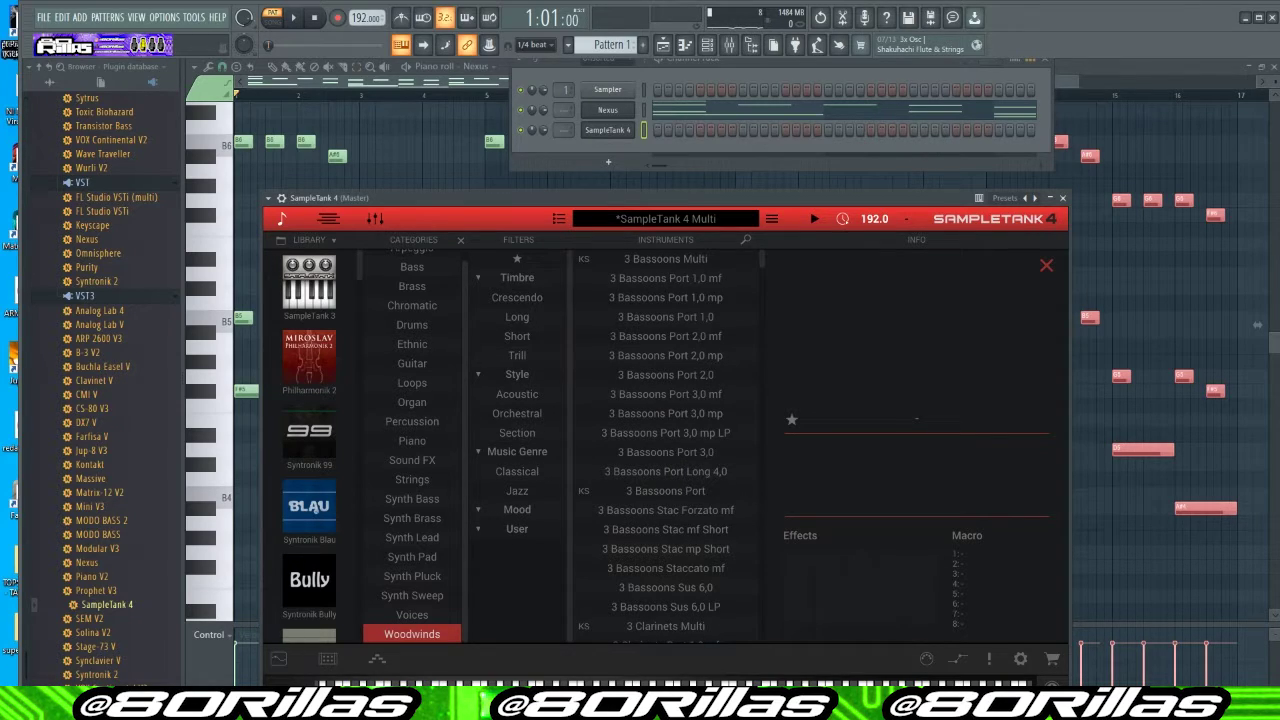
pyautogui.scroll(-12, 665, 445)
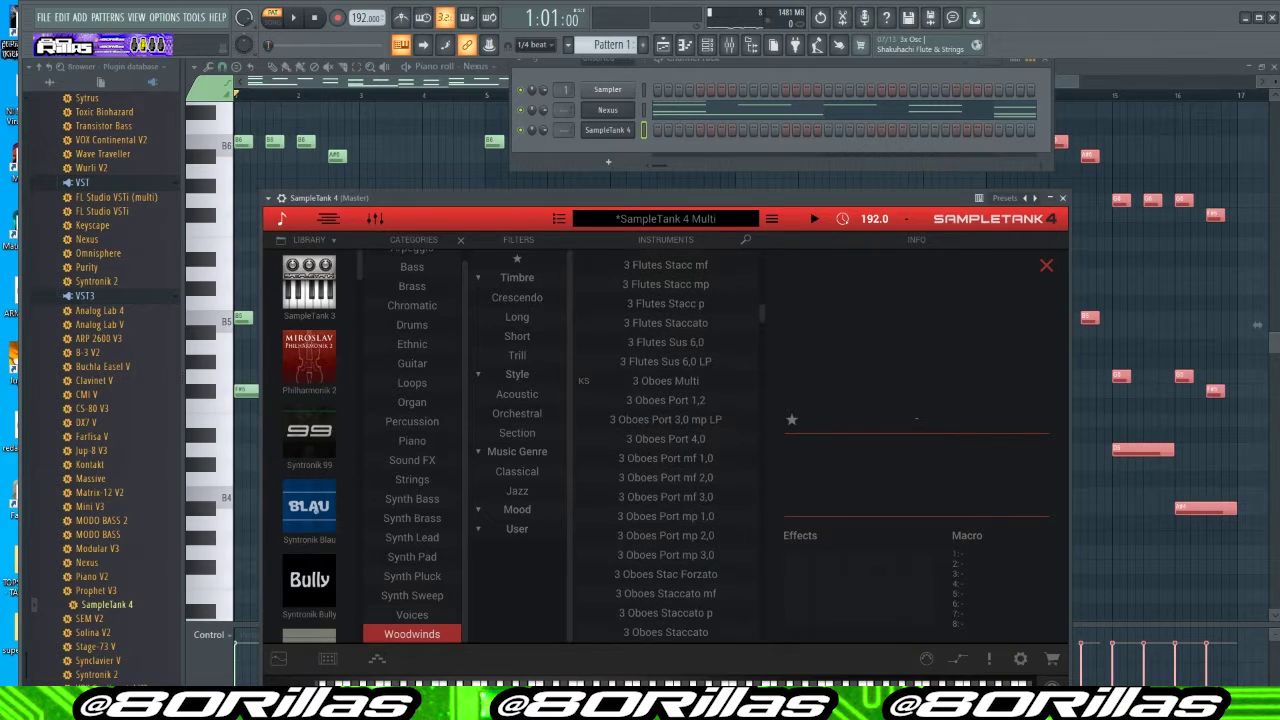
pyautogui.scroll(-10, 665, 445)
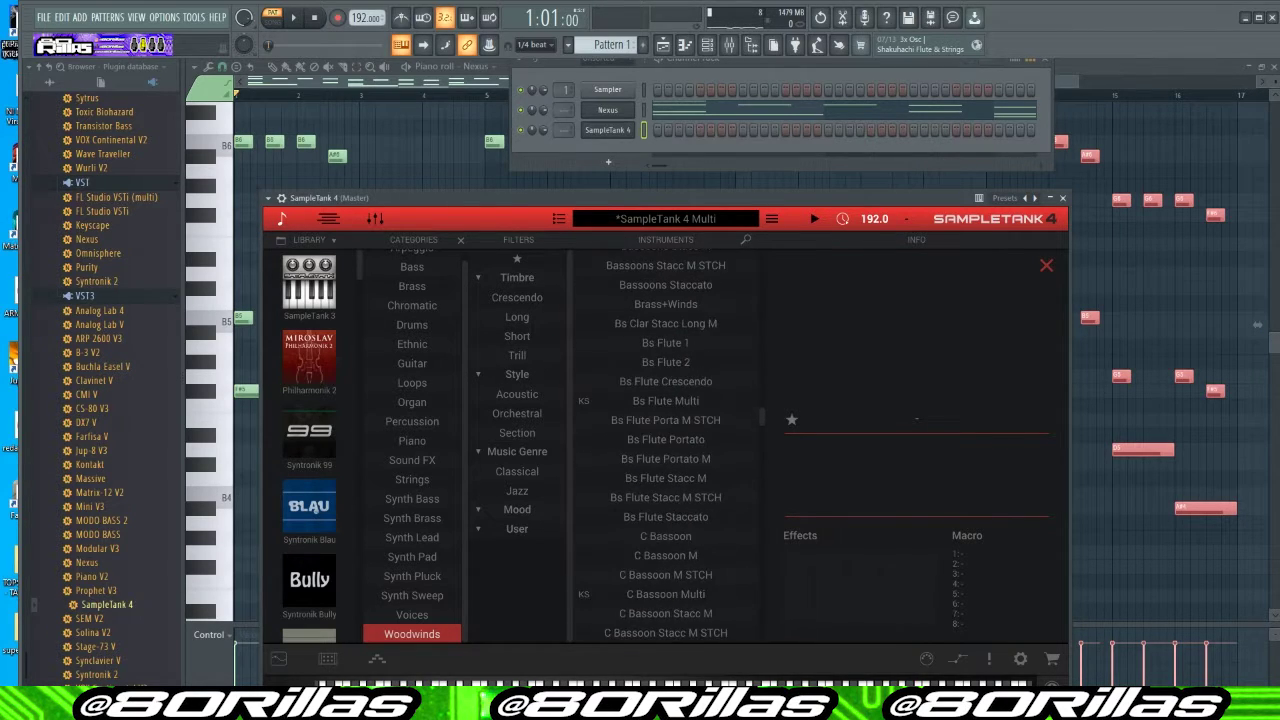
pyautogui.scroll(-5, 665, 445)
pyautogui.scroll(5, 665, 445)
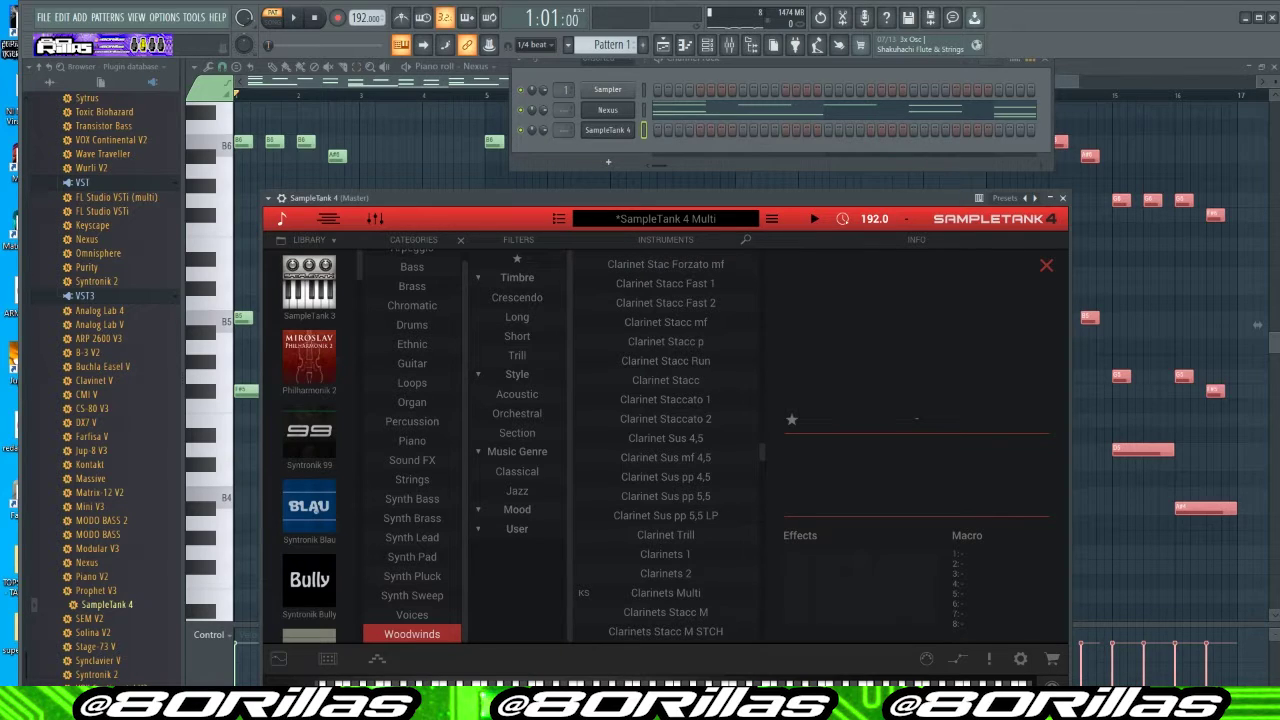
pyautogui.doubleClick(665, 457)
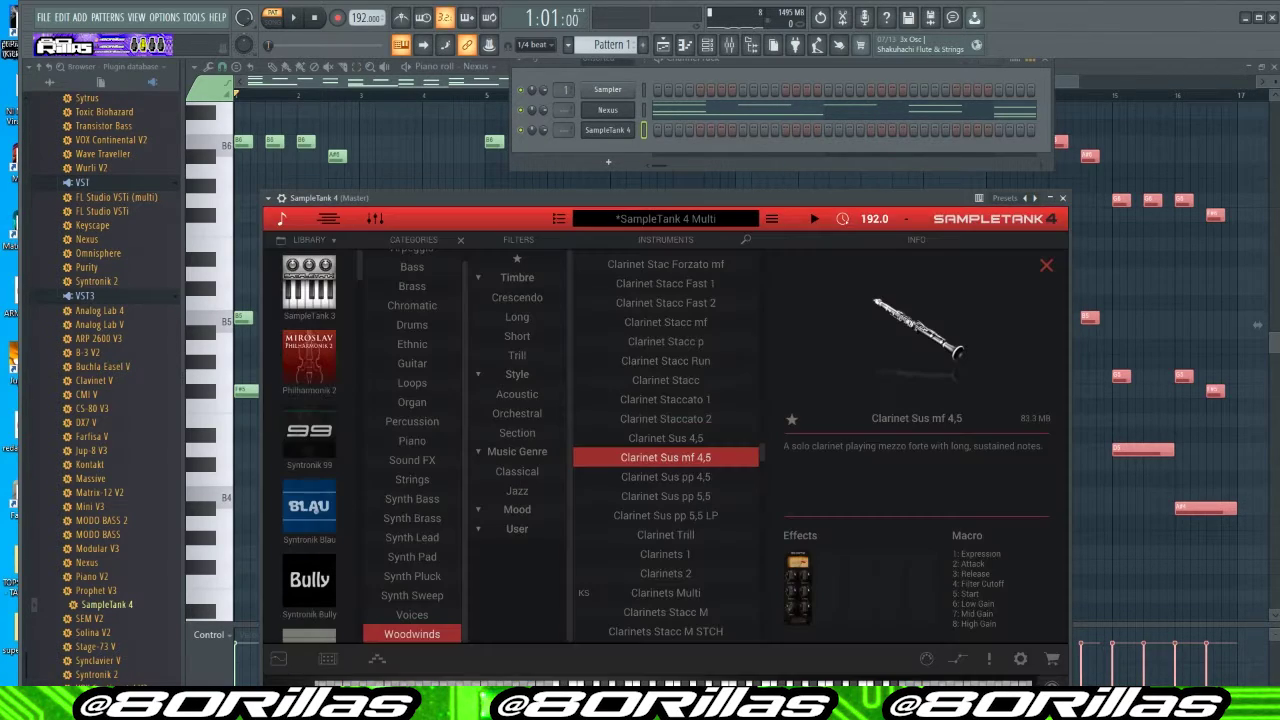
# Open the SampleTank 4 channel's piano roll and place a one-bar B6 note at bar 1
pyautogui.rightClick(630, 129)
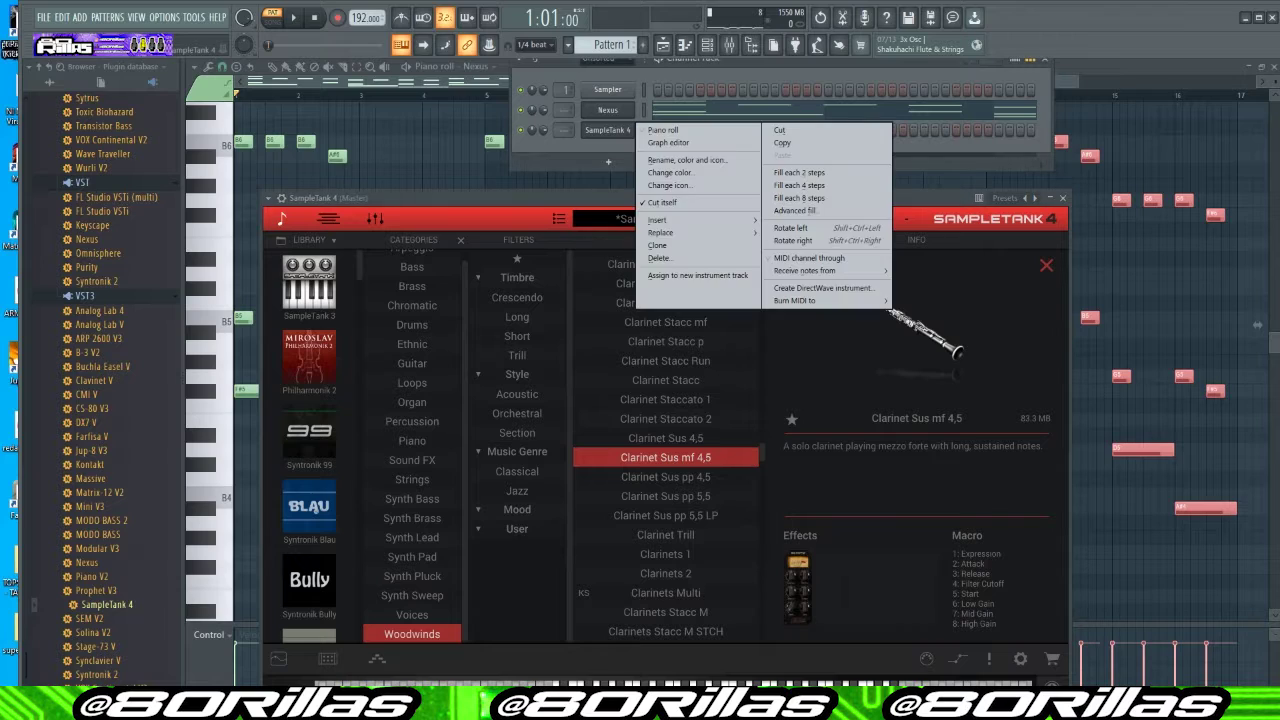
pyautogui.click(630, 129)
pyautogui.click(608, 129)
pyautogui.rightClick(632, 128)
pyautogui.click(663, 130)
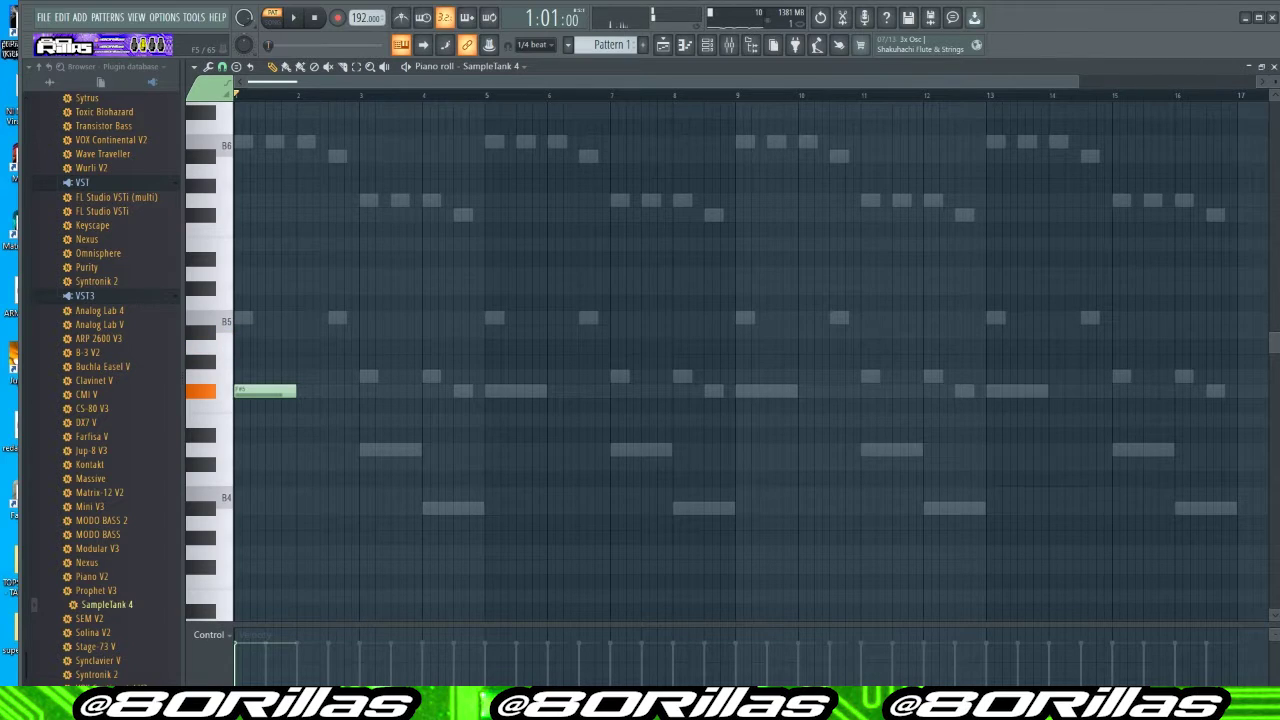
pyautogui.moveTo(265, 318); pyautogui.dragTo(265, 283)
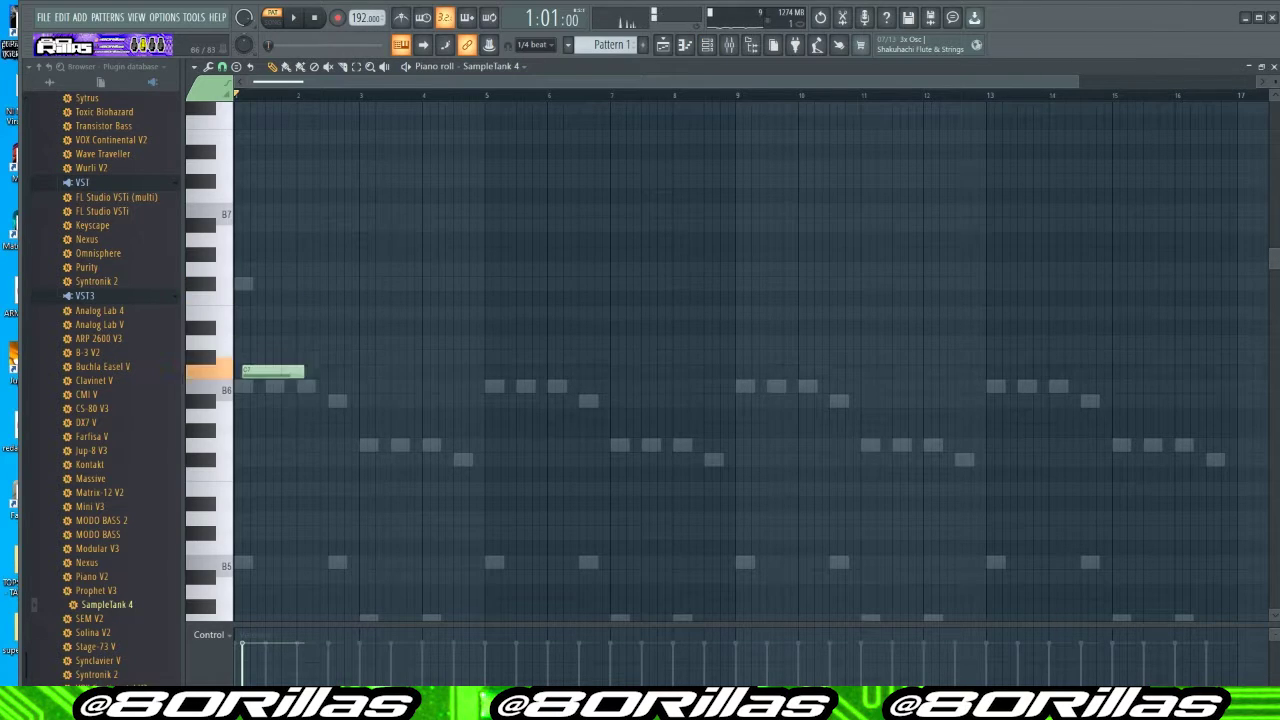
# Replace the SampleTank 4 clarinet with the Flute Portato 1 instrument and play the pattern
pyautogui.click(707, 44)
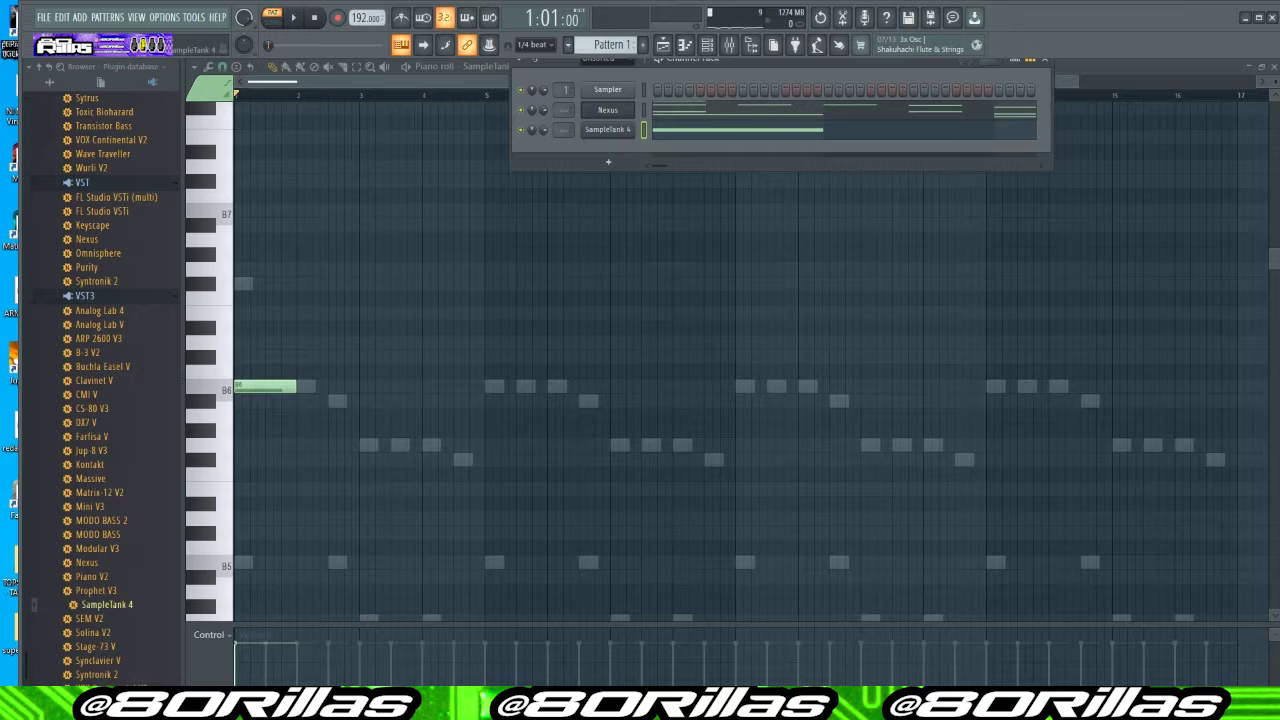
pyautogui.click(607, 129)
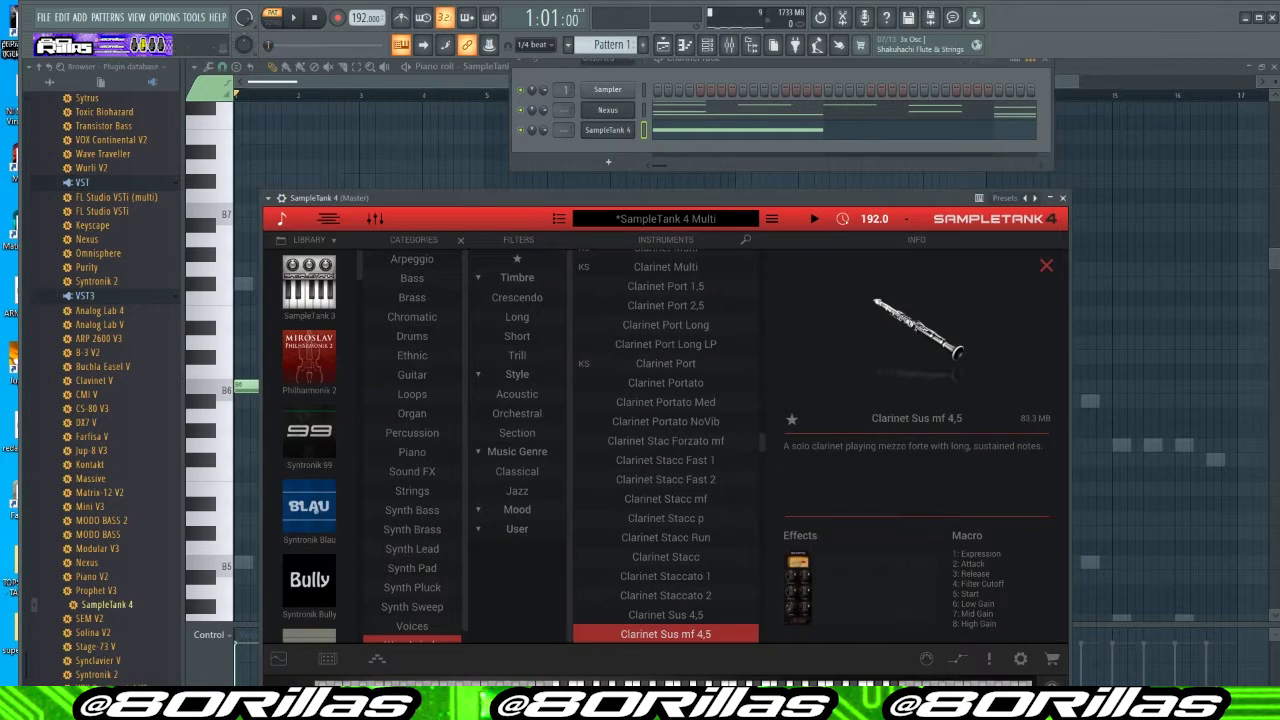
pyautogui.scroll(-10, 665, 450)
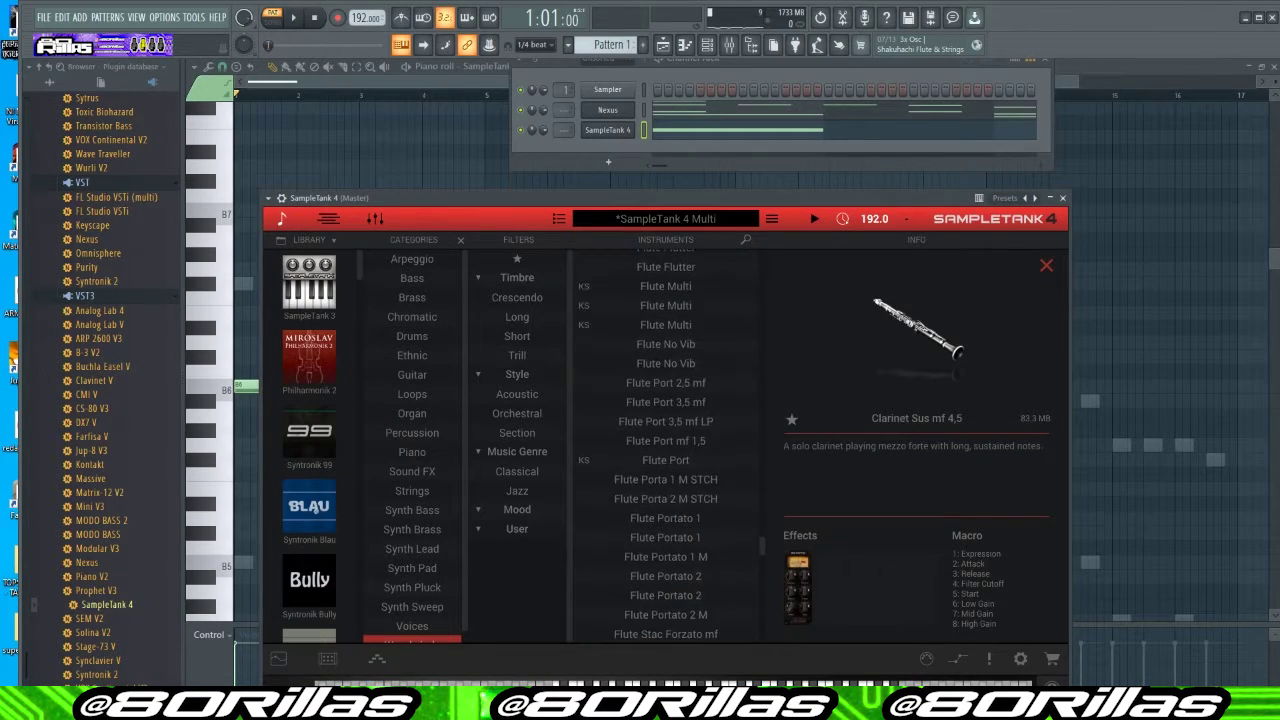
pyautogui.click(665, 537)
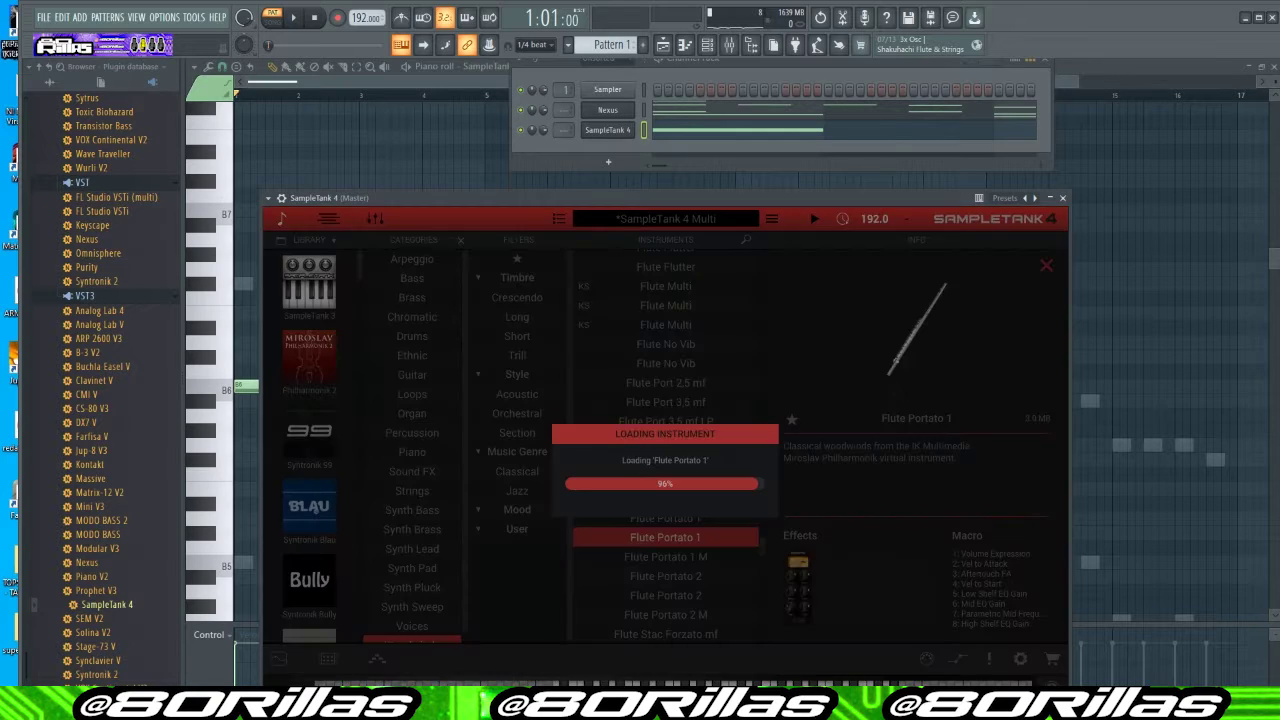
pyautogui.press('space')
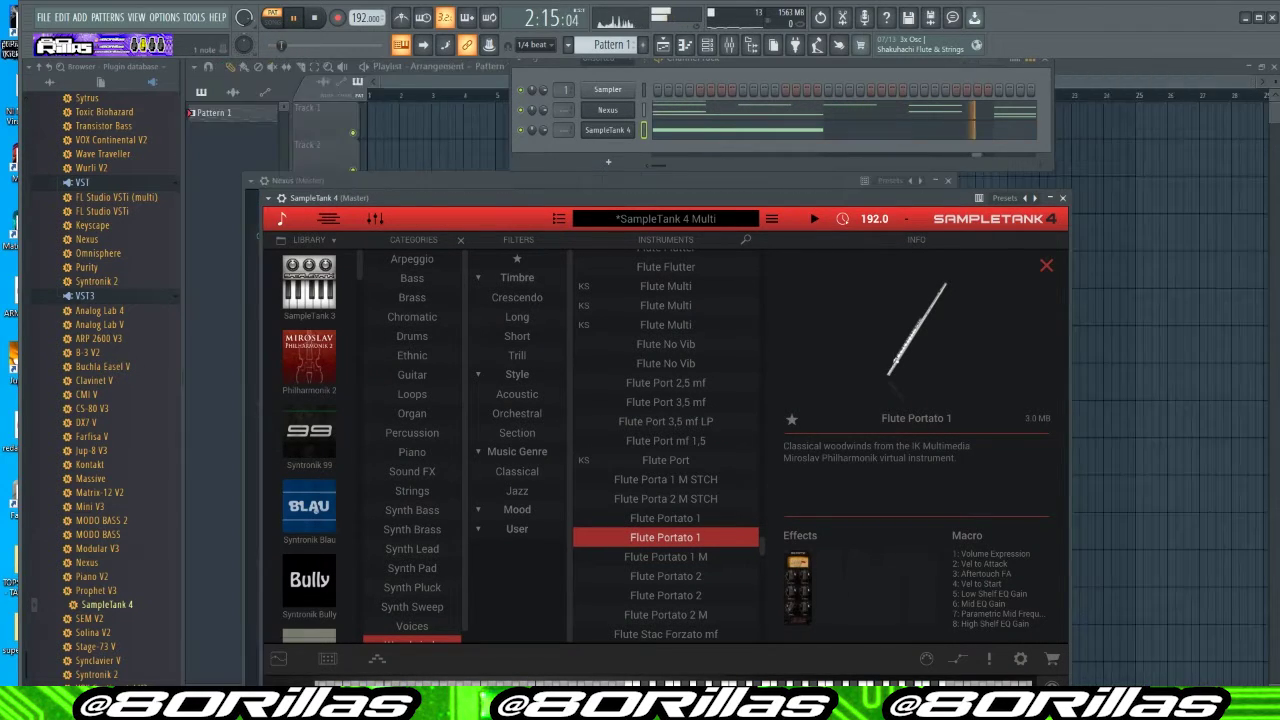
# Add one-bar SampleTank 4 notes, D7 at bar 3 and F#6 at bar 4, checking them in playback
pyautogui.press('F7')
pyautogui.press('space')
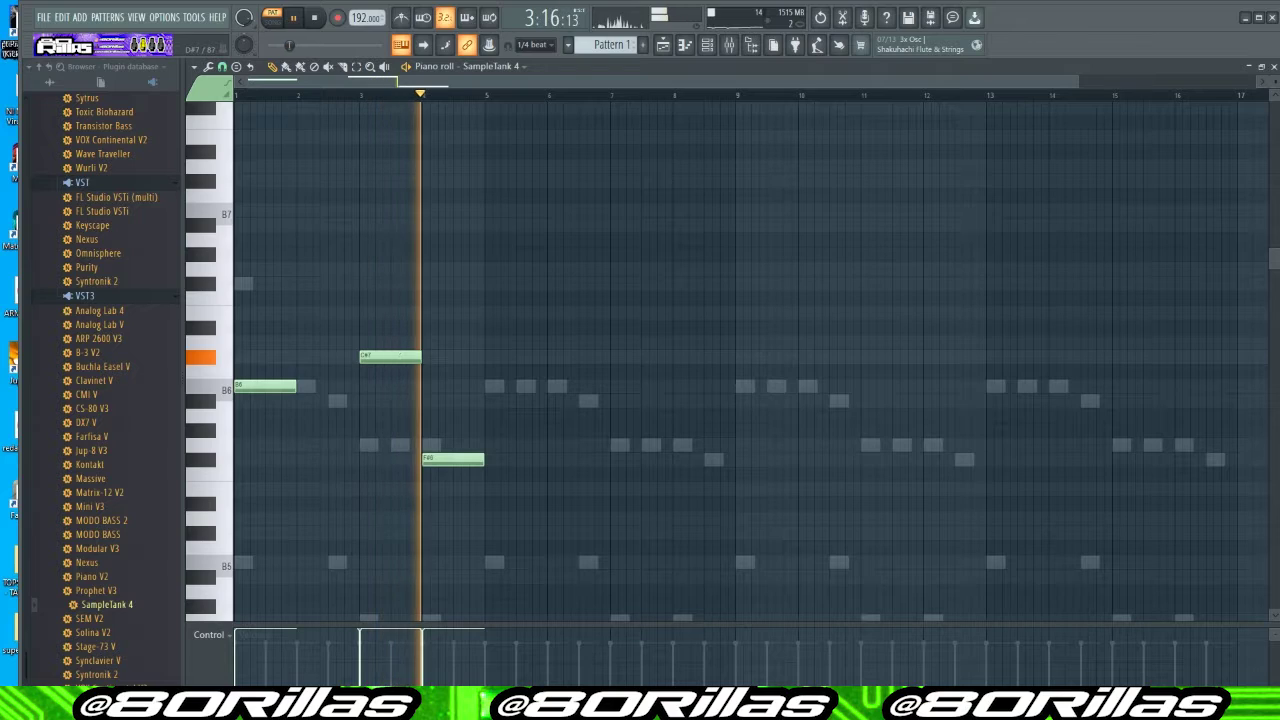
pyautogui.press('space')
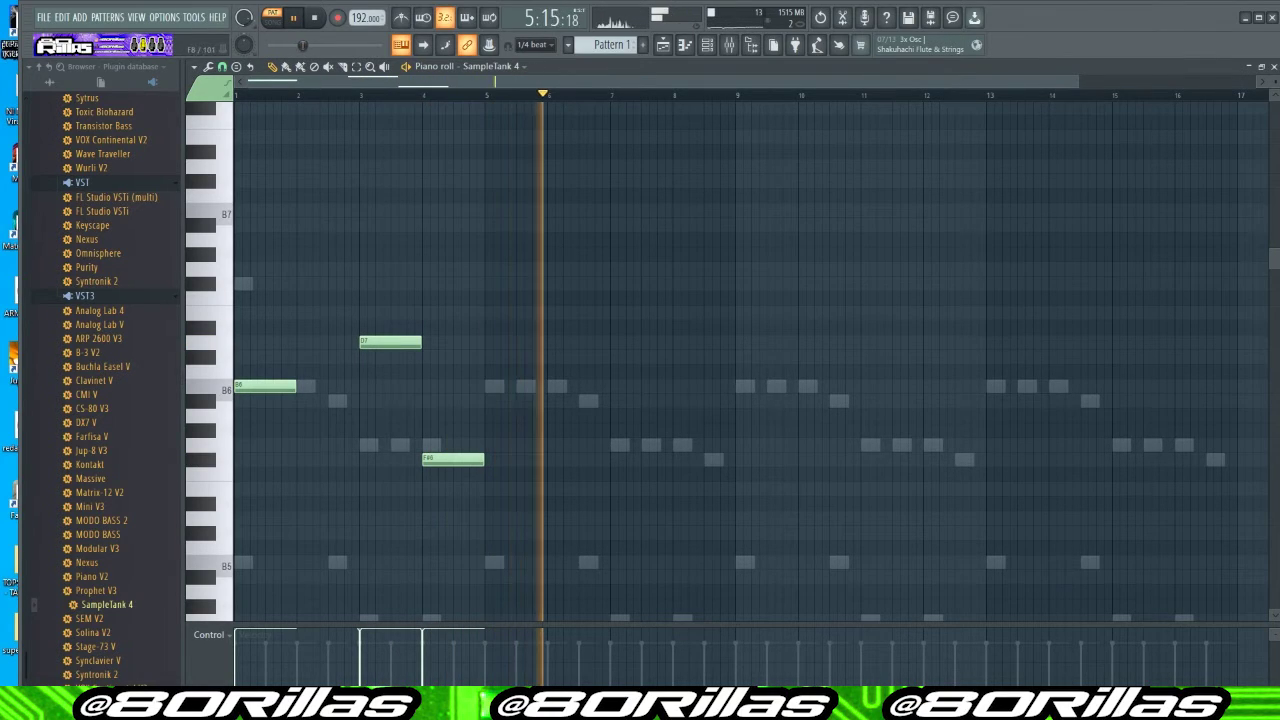
pyautogui.press('space')
# Duplicate the flute notes into bars 5 to 8 with D6 at bar 7, and copy all eight bars into bars 9 to 16
pyautogui.hotkey('ctrl', 'a')
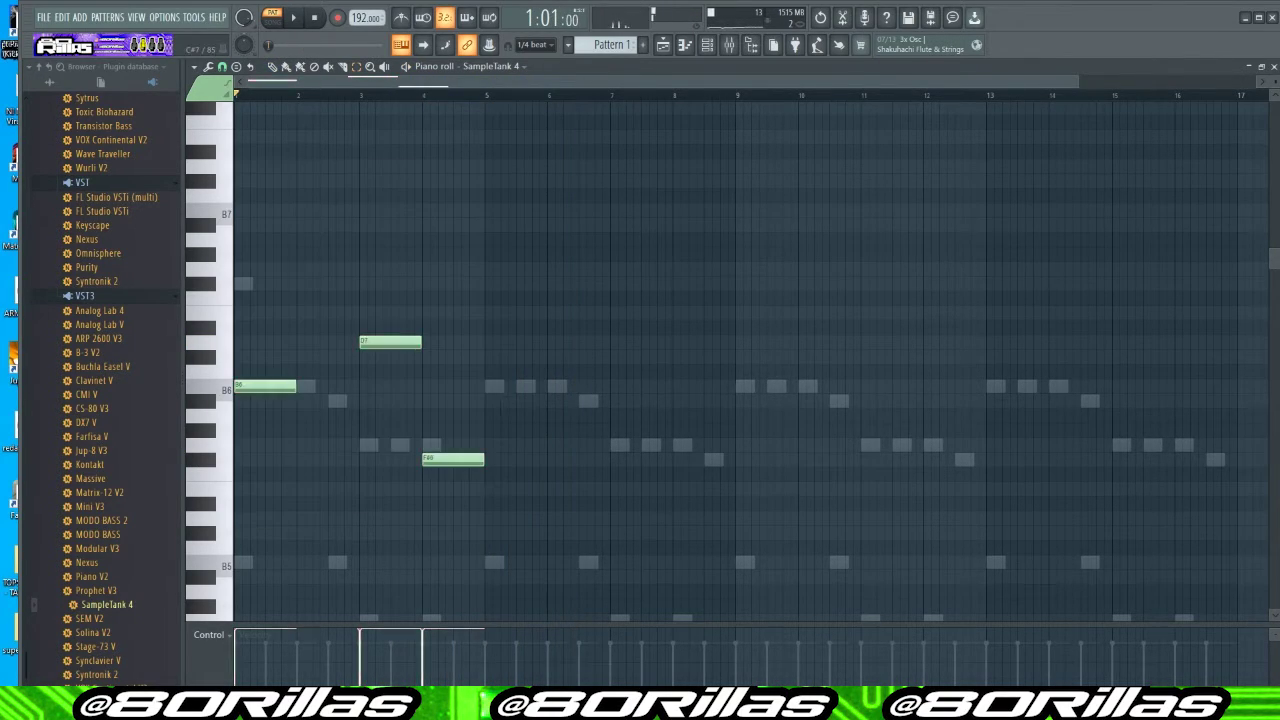
pyautogui.hotkey('ctrl', 'a')
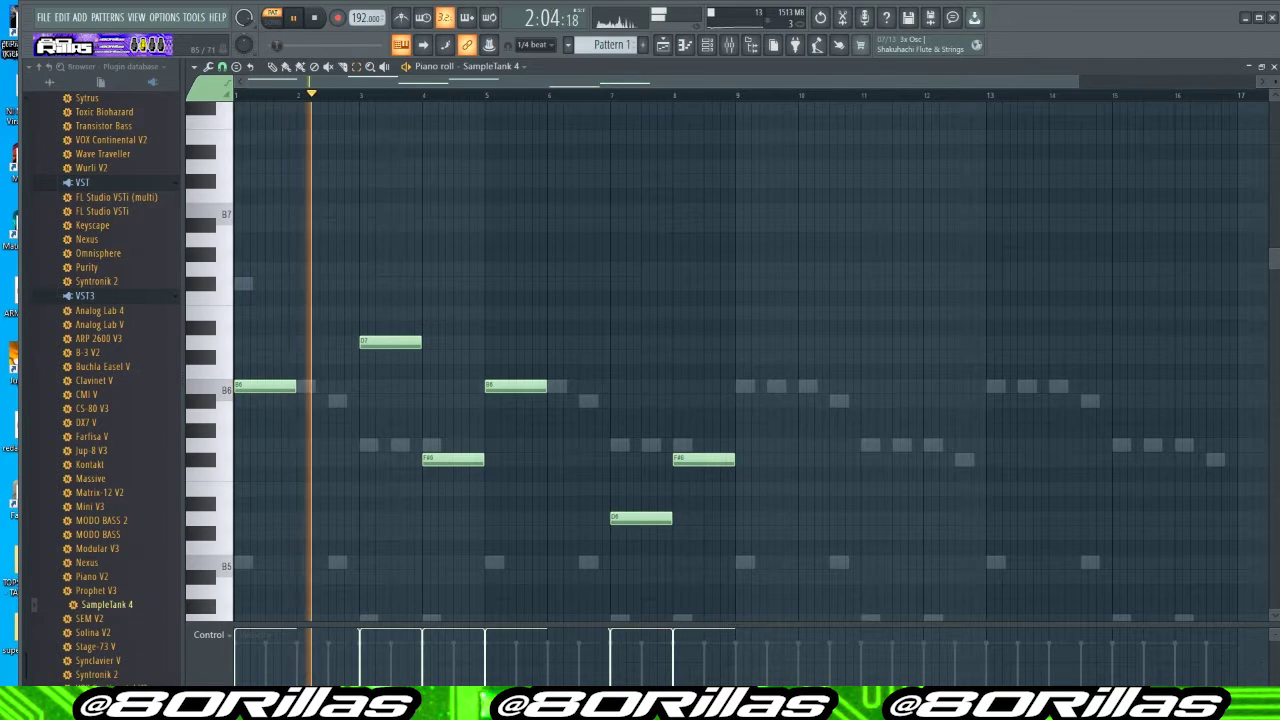
pyautogui.scroll(1, 755, 449)
pyautogui.hotkey('ctrl', 'a')
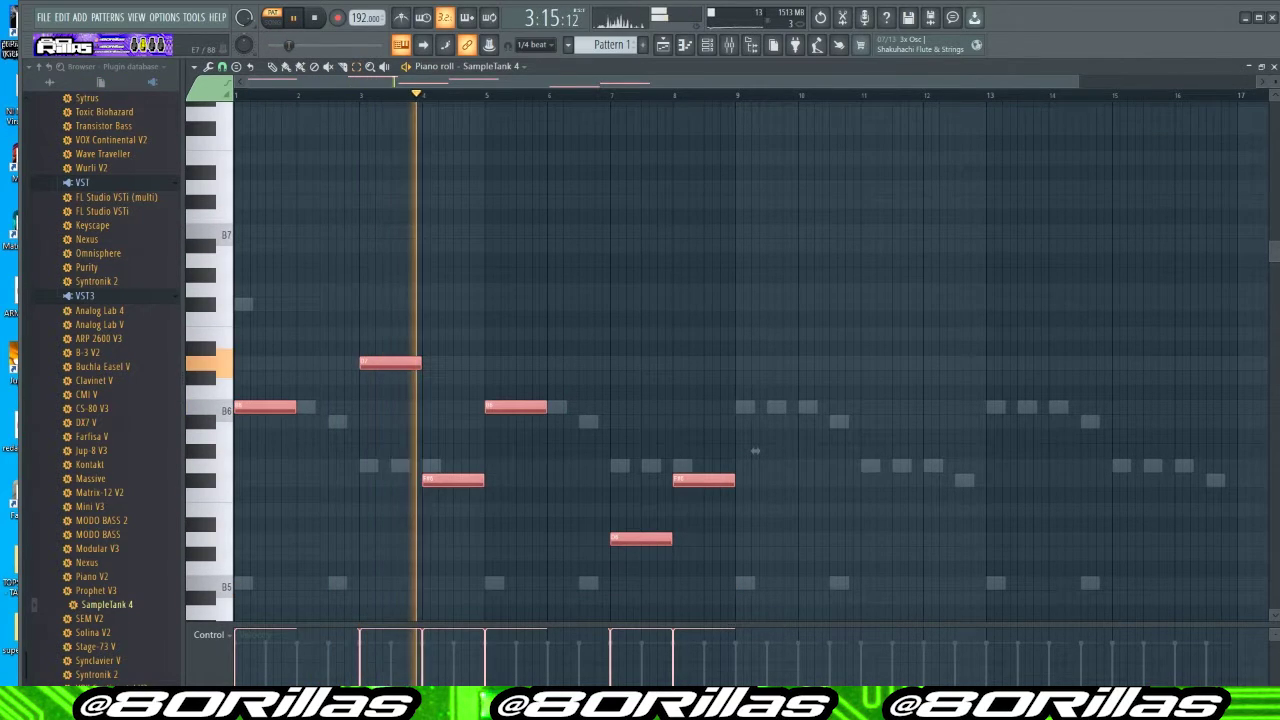
pyautogui.hotkey('ctrl', 'b')
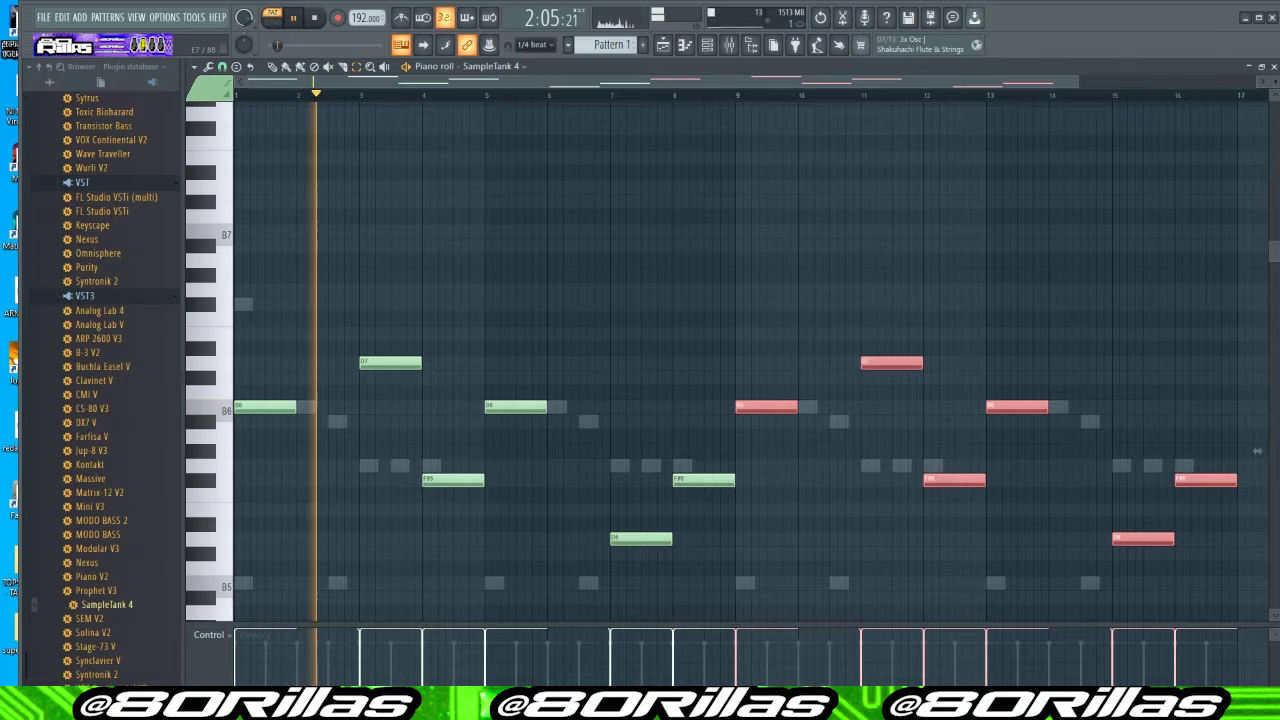
# Lower all SampleTank 4 notes in the 16 bars by an octave and play the pattern
pyautogui.hotkey('ctrl', 'a')
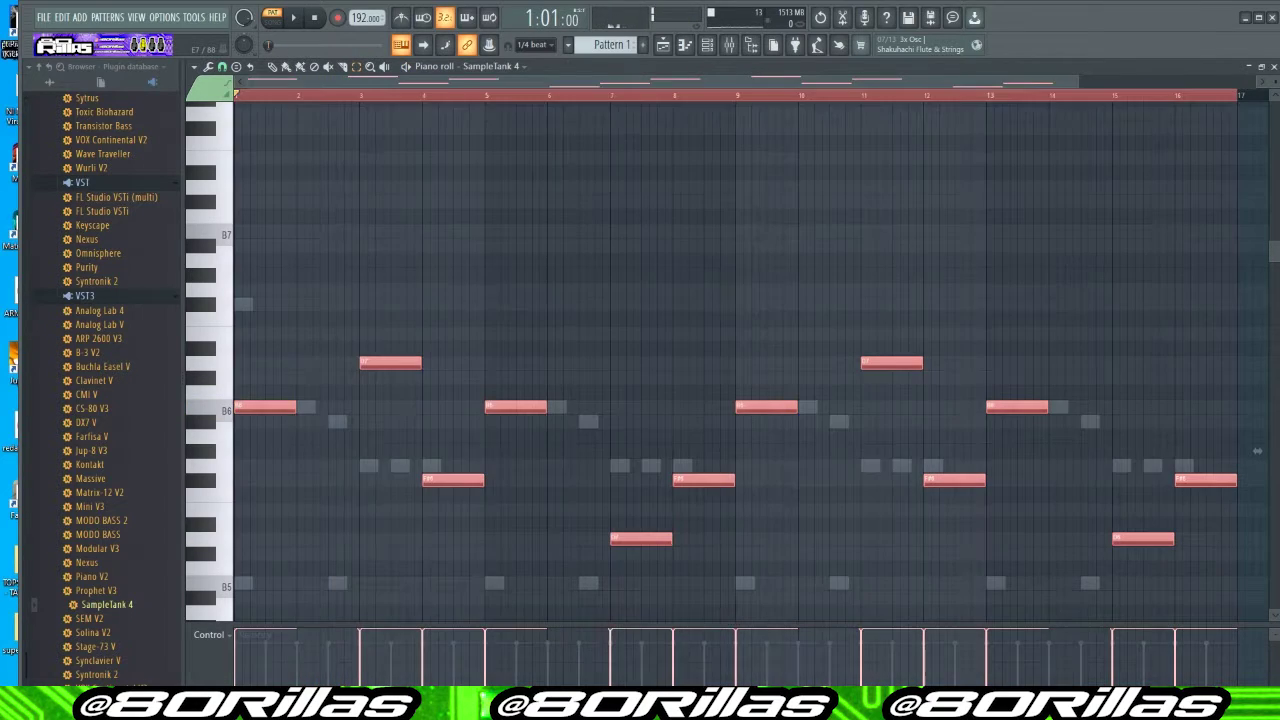
pyautogui.hotkey('ctrl', 'Down')
pyautogui.press('space')
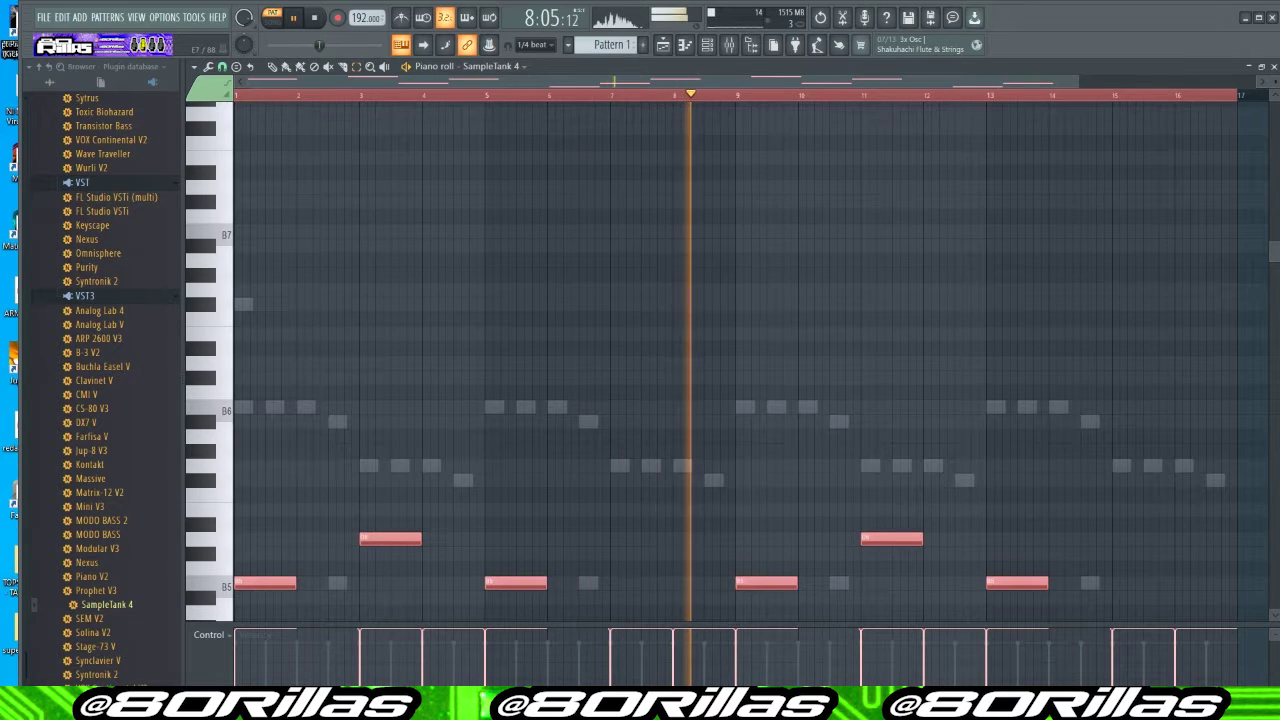
pyautogui.press('space')
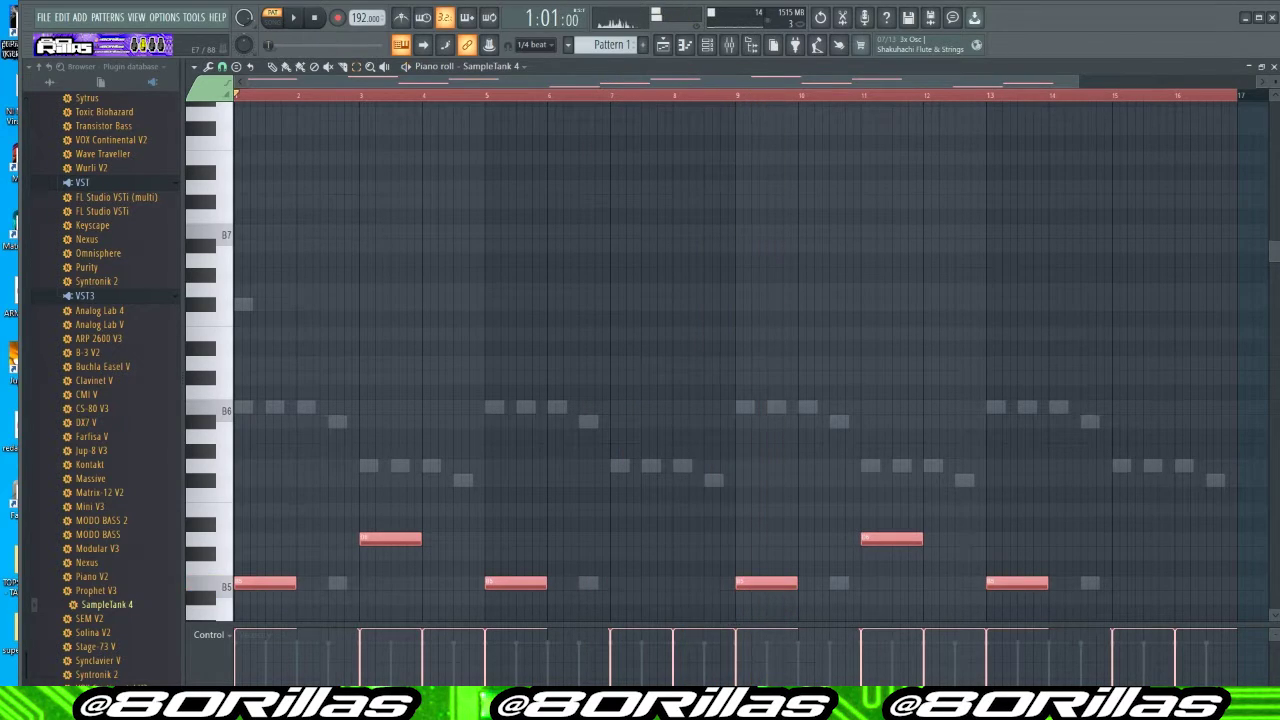
pyautogui.press('space')
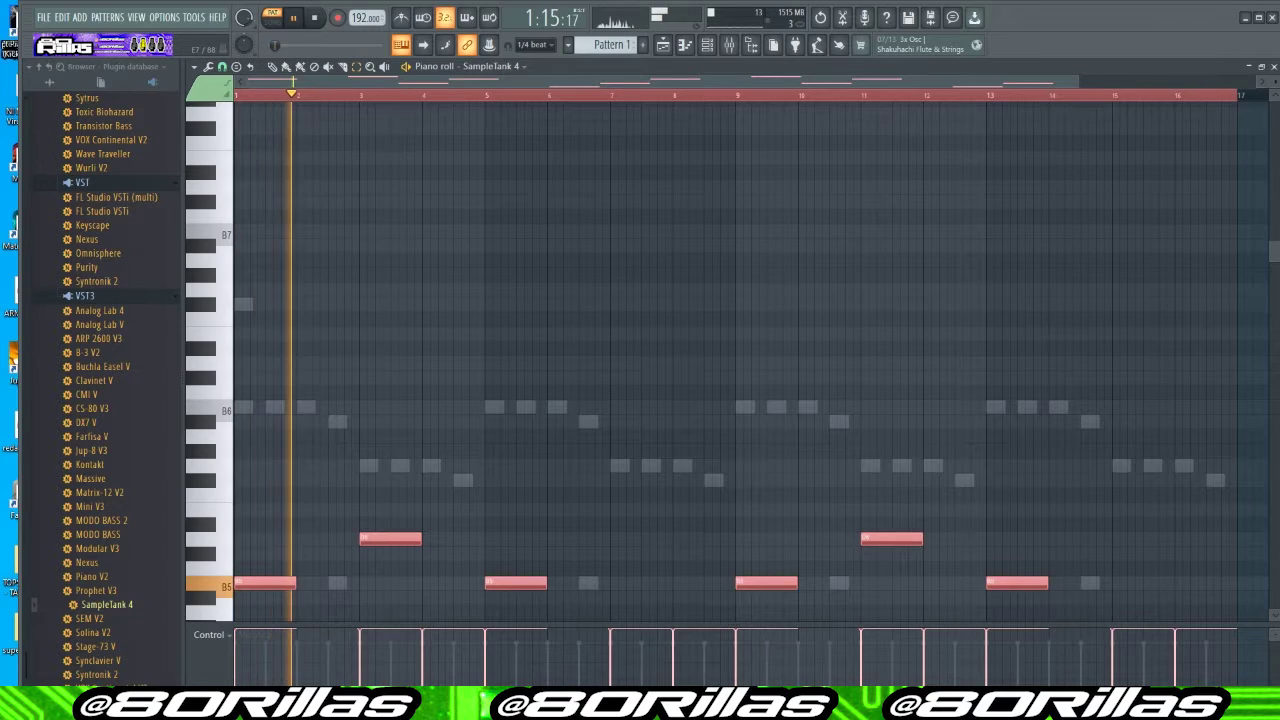
# Audition Flute Porta 2 M STCH, Flute Porta 1 M STCH, Flute Flutter and both Flute Flagolety instruments during playback, and load Flute Double Stacc
pyautogui.press('F6')
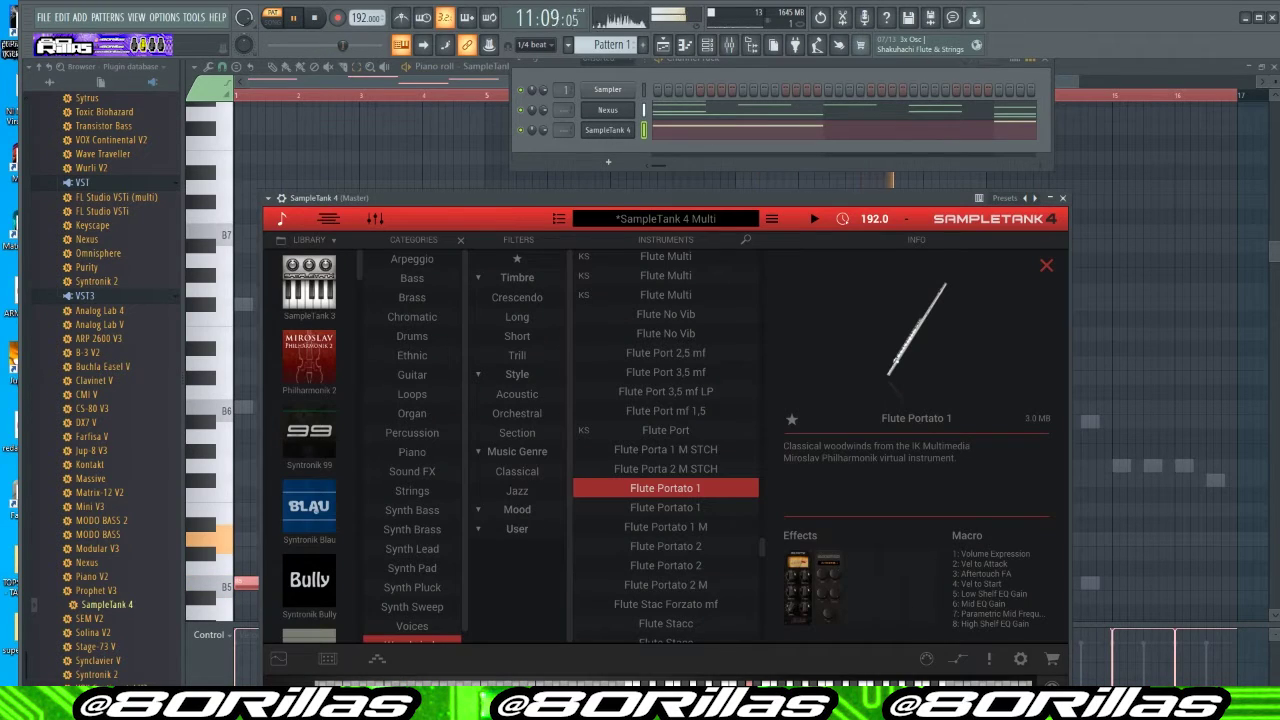
pyautogui.click(665, 468)
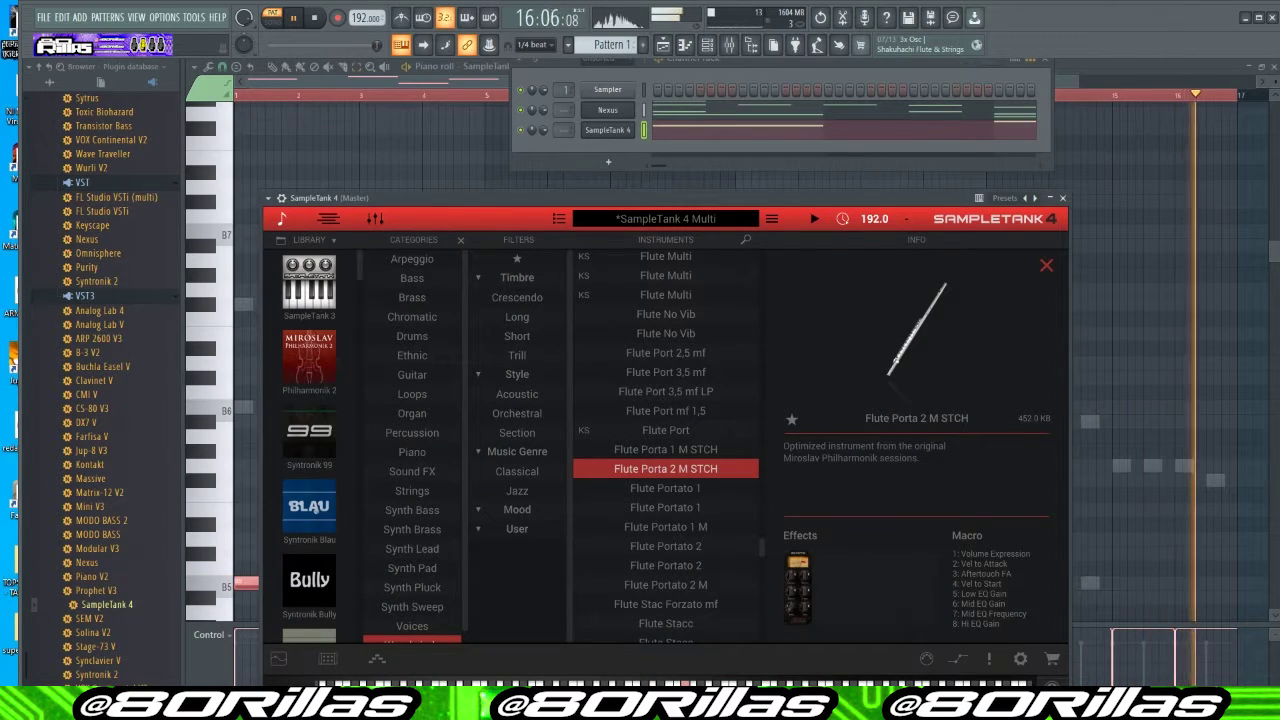
pyautogui.click(665, 449)
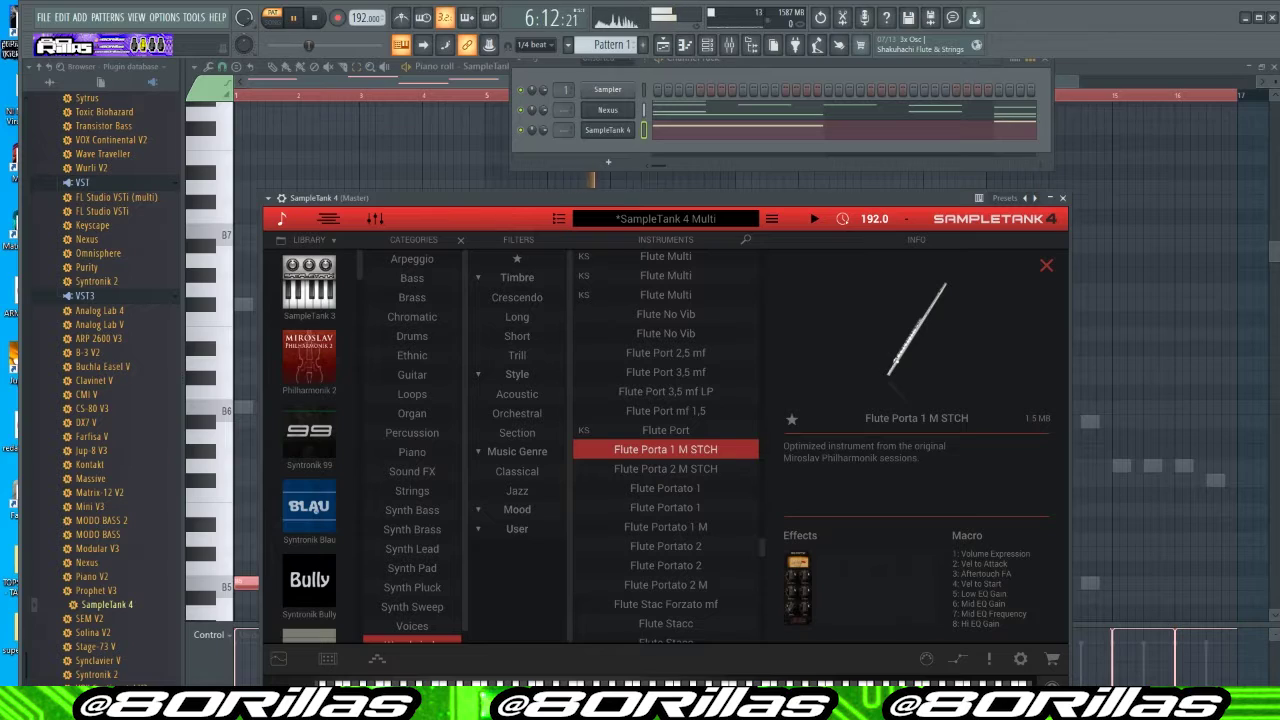
pyautogui.scroll(3, 665, 445)
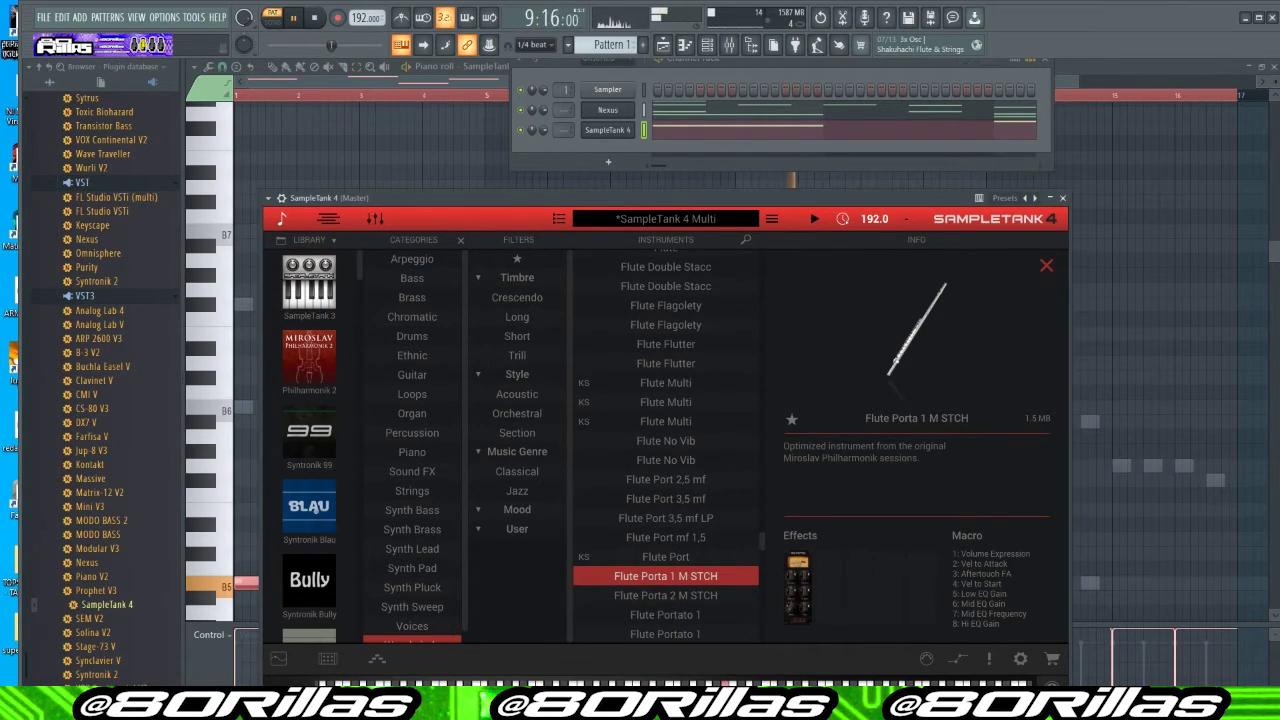
pyautogui.click(665, 344)
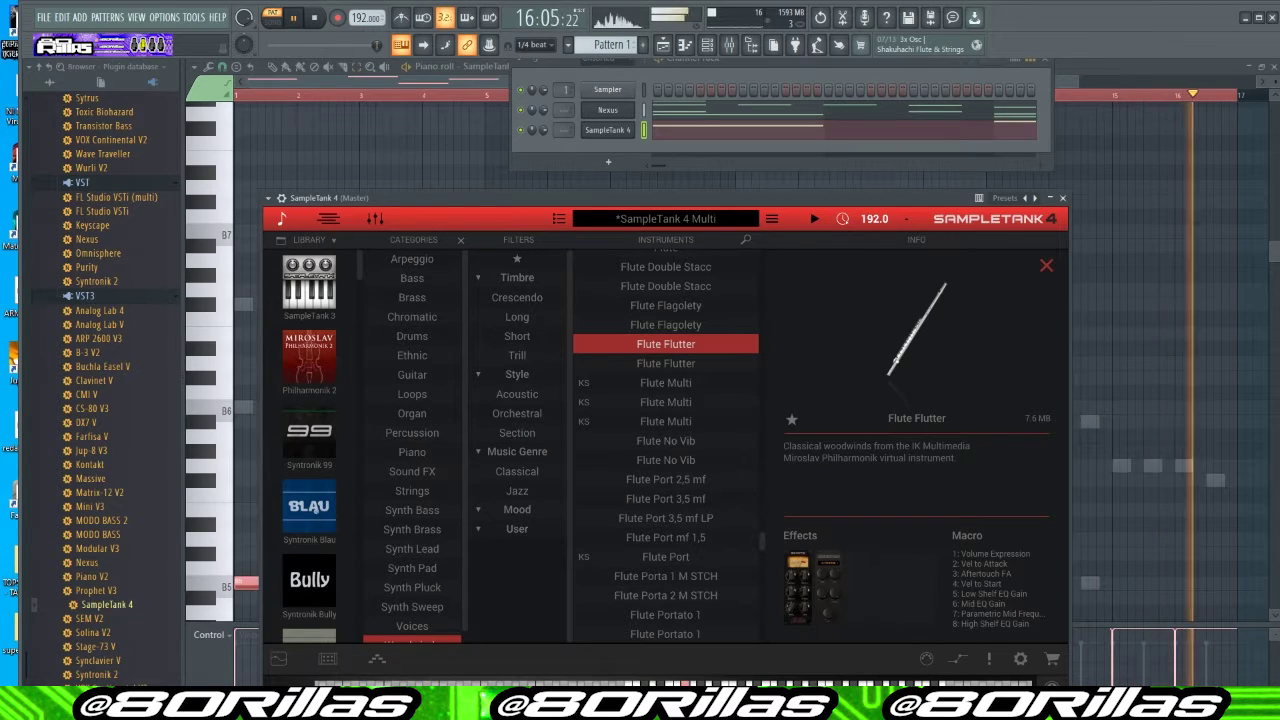
pyautogui.click(665, 324)
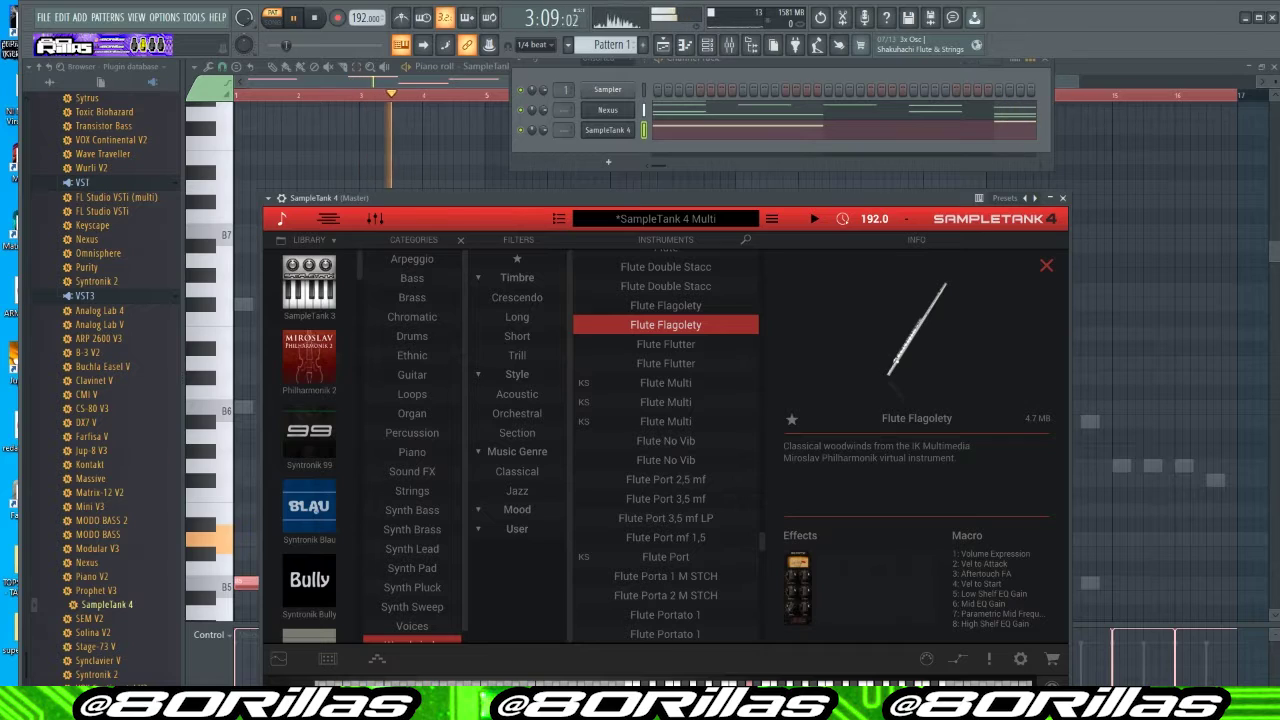
pyautogui.click(665, 305)
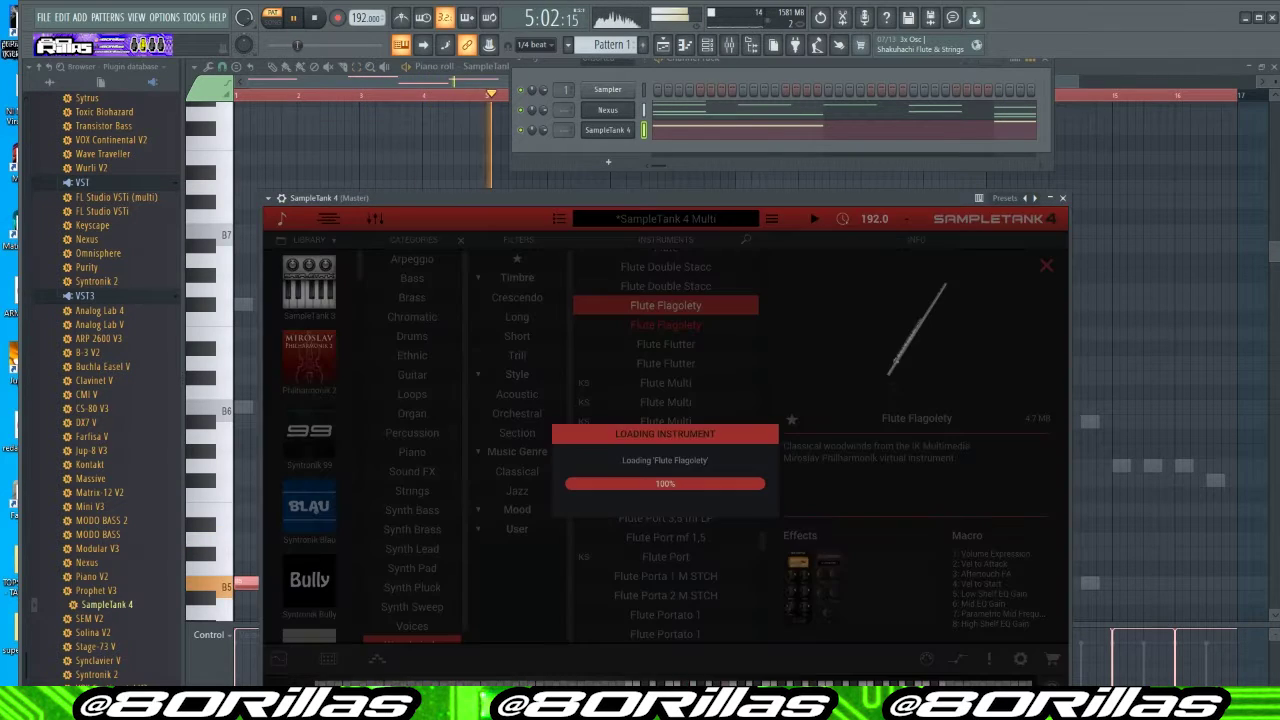
pyautogui.scroll(2, 665, 440)
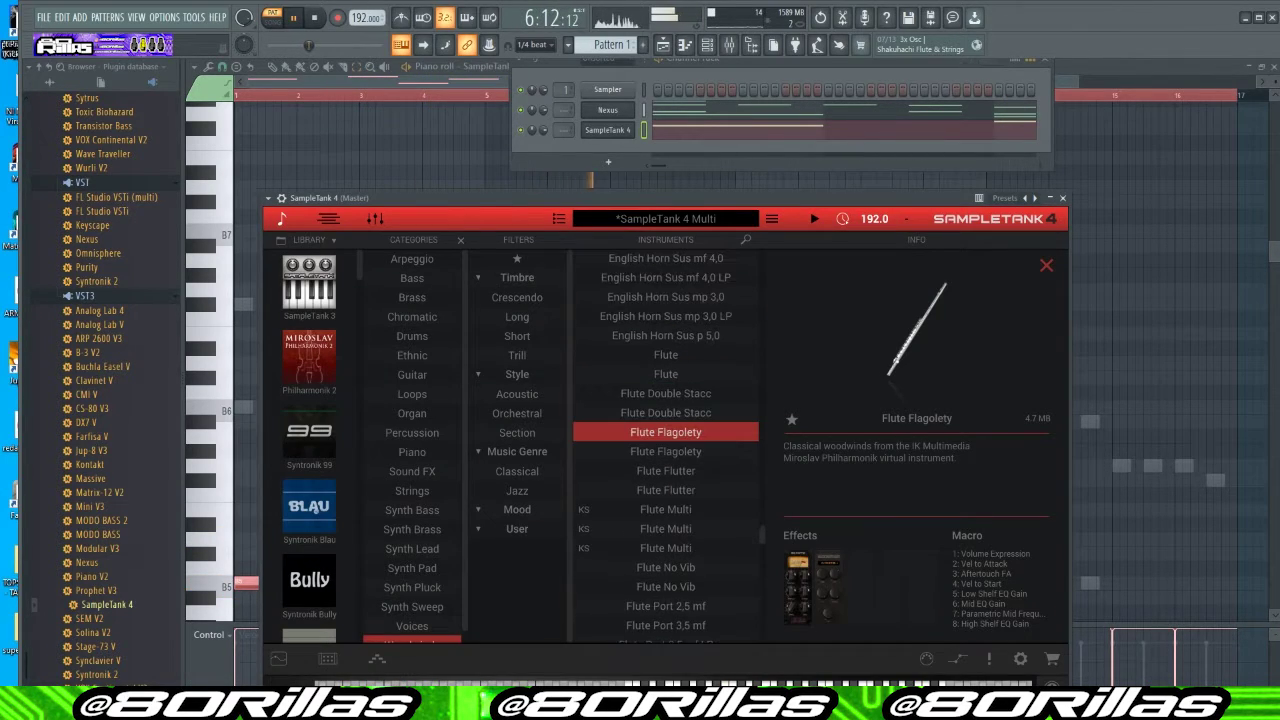
pyautogui.click(665, 393)
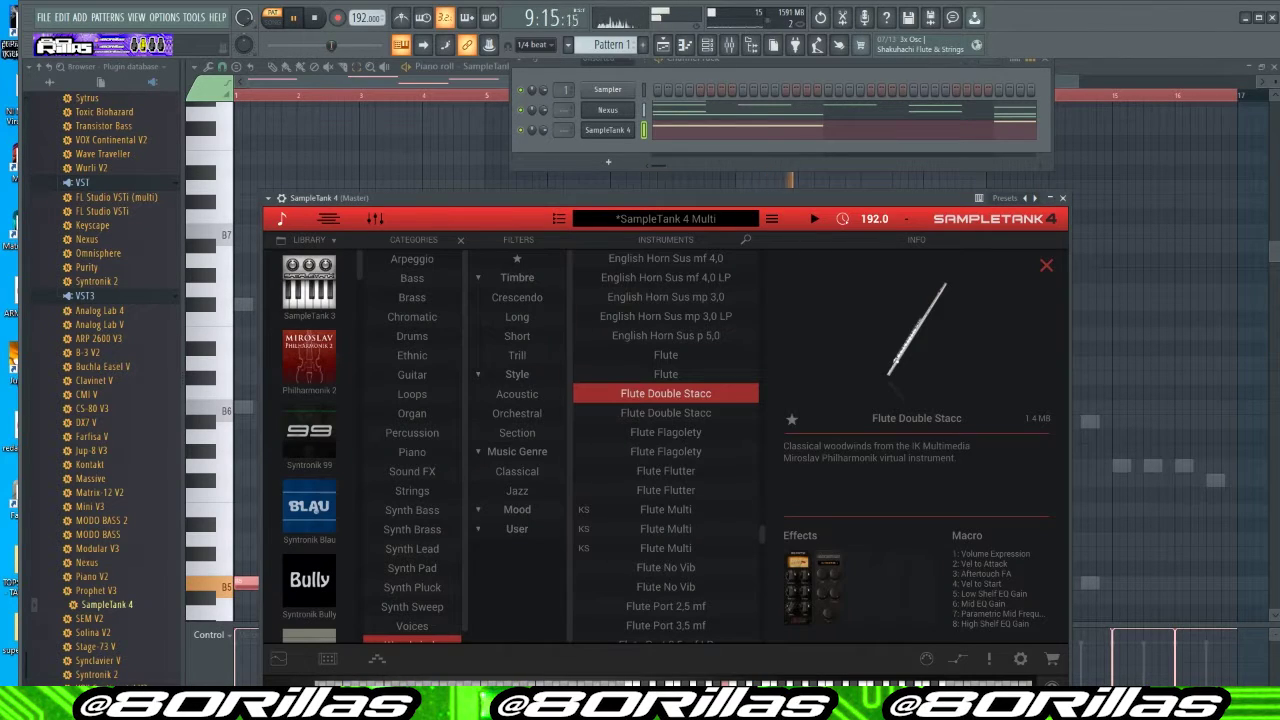
# Audition two Flute Multi instruments, Flute Sus 5,0 mf, Flute Sus 4,0 p and Flute Sus 4,0 mp LP during playback
pyautogui.click(665, 509)
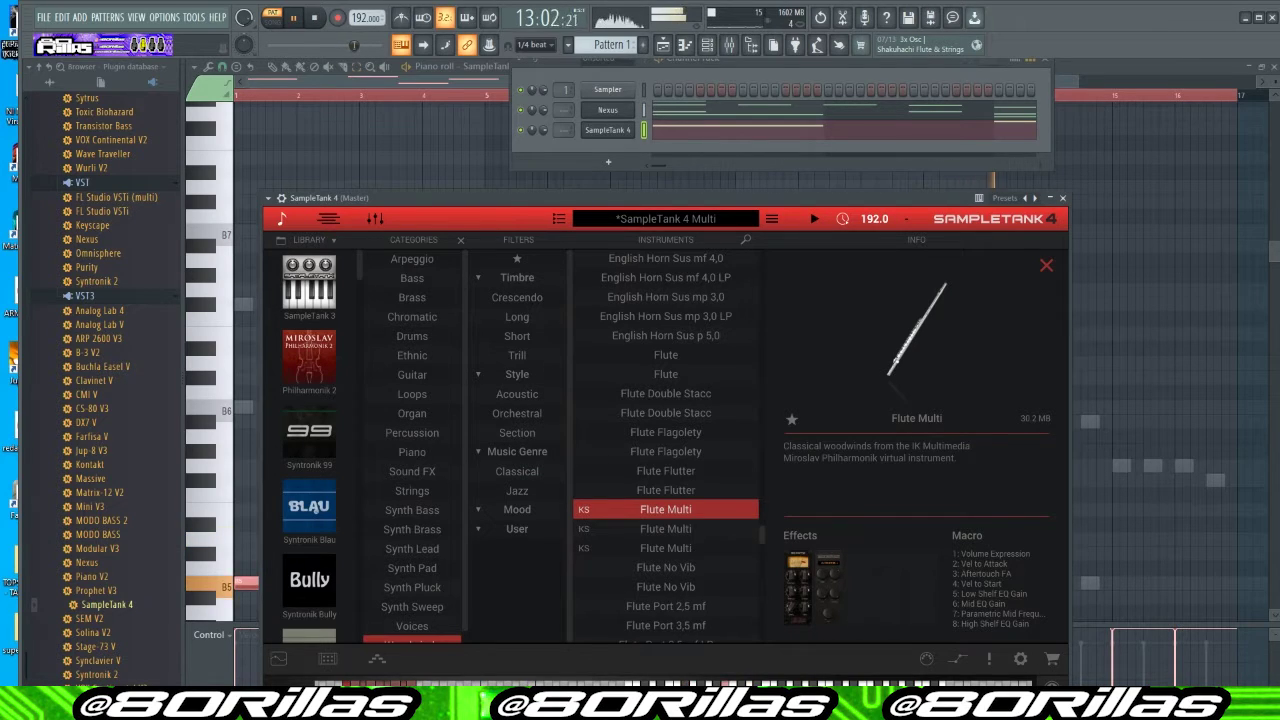
pyautogui.click(665, 528)
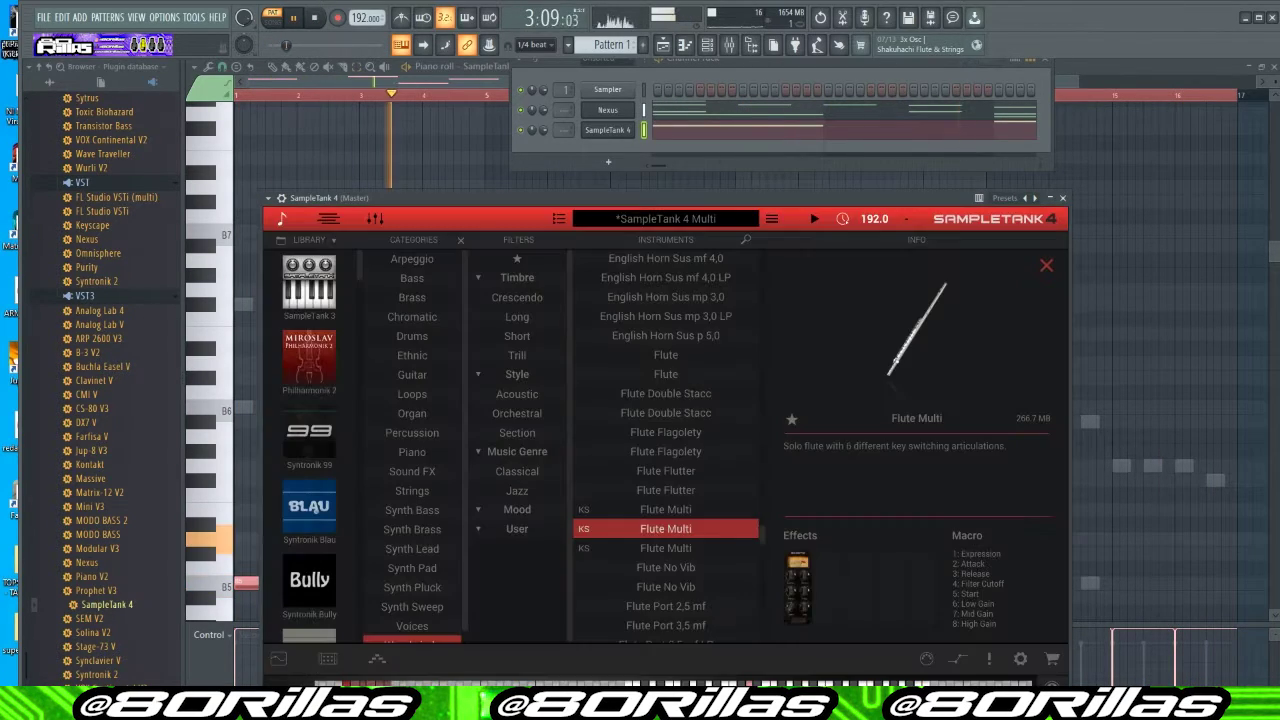
pyautogui.scroll(-4, 665, 440)
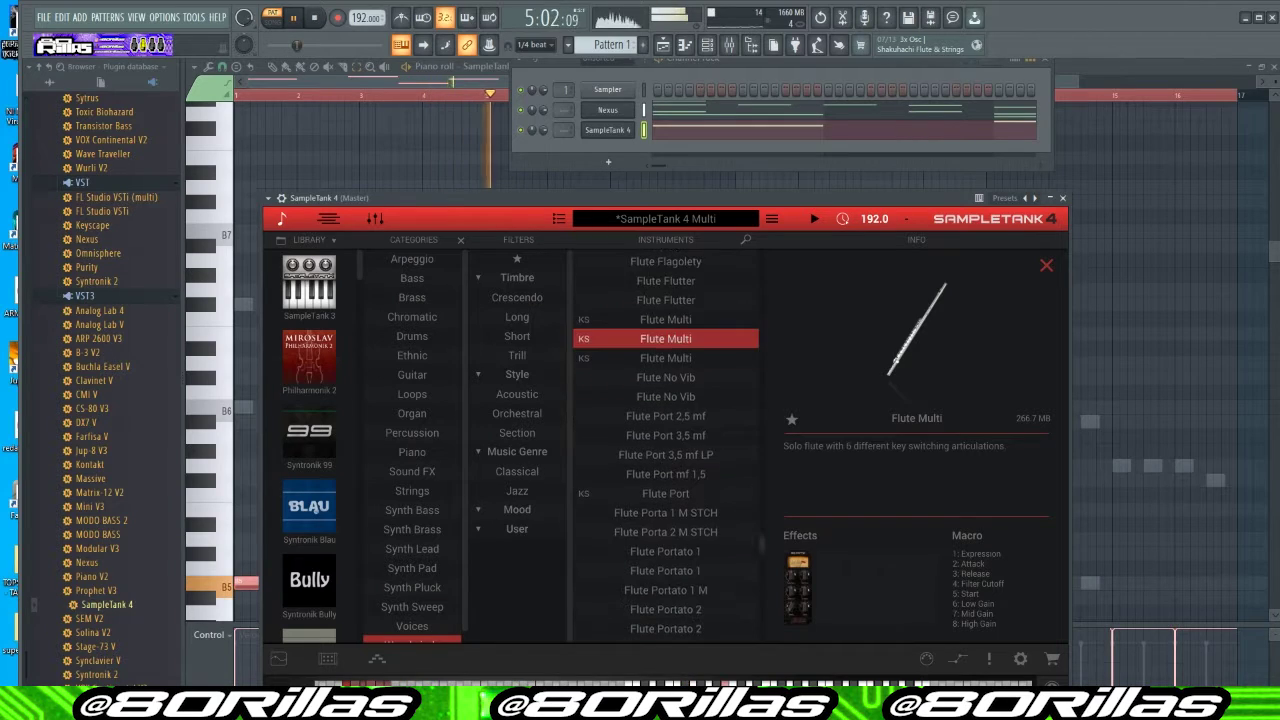
pyautogui.scroll(-6, 665, 440)
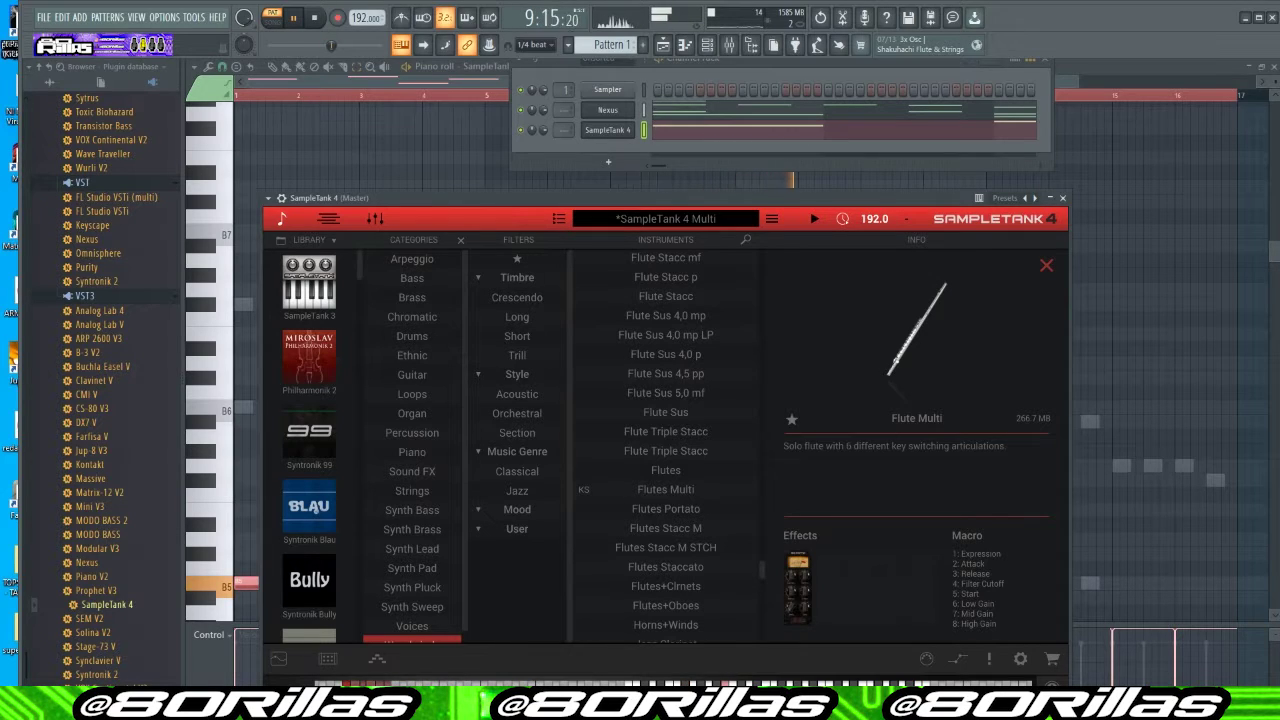
pyautogui.click(665, 392)
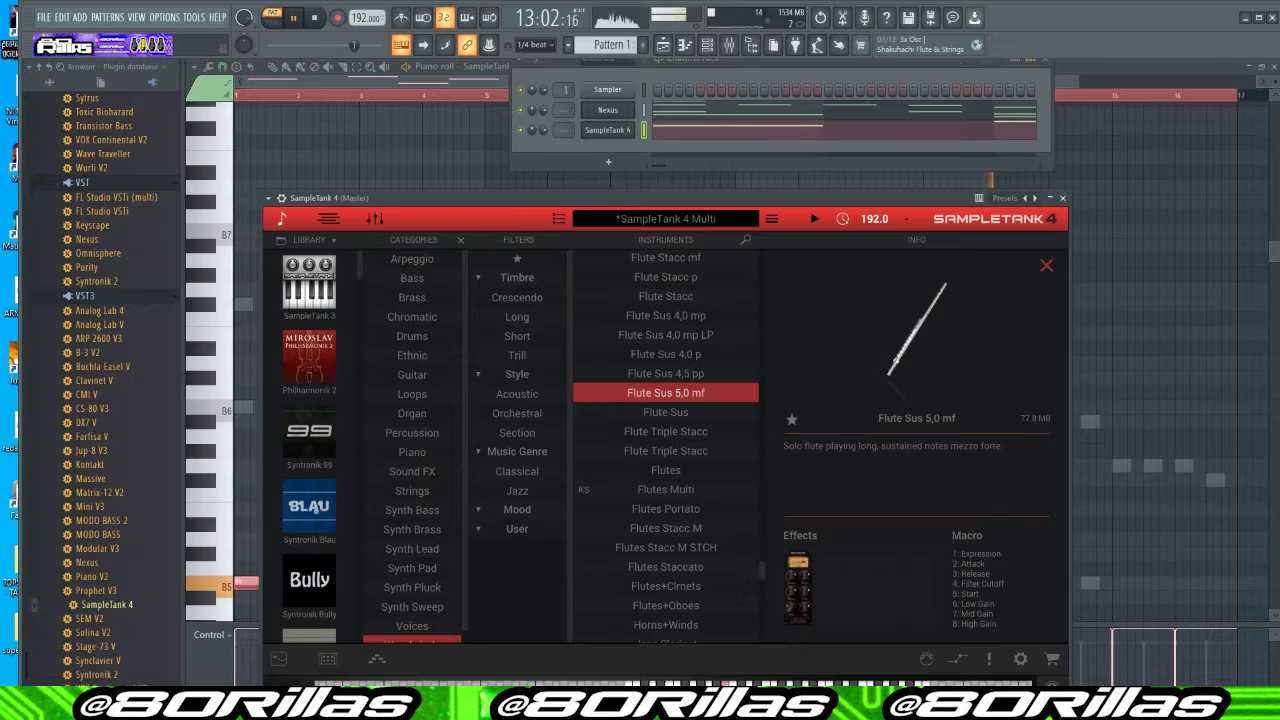
pyautogui.click(665, 354)
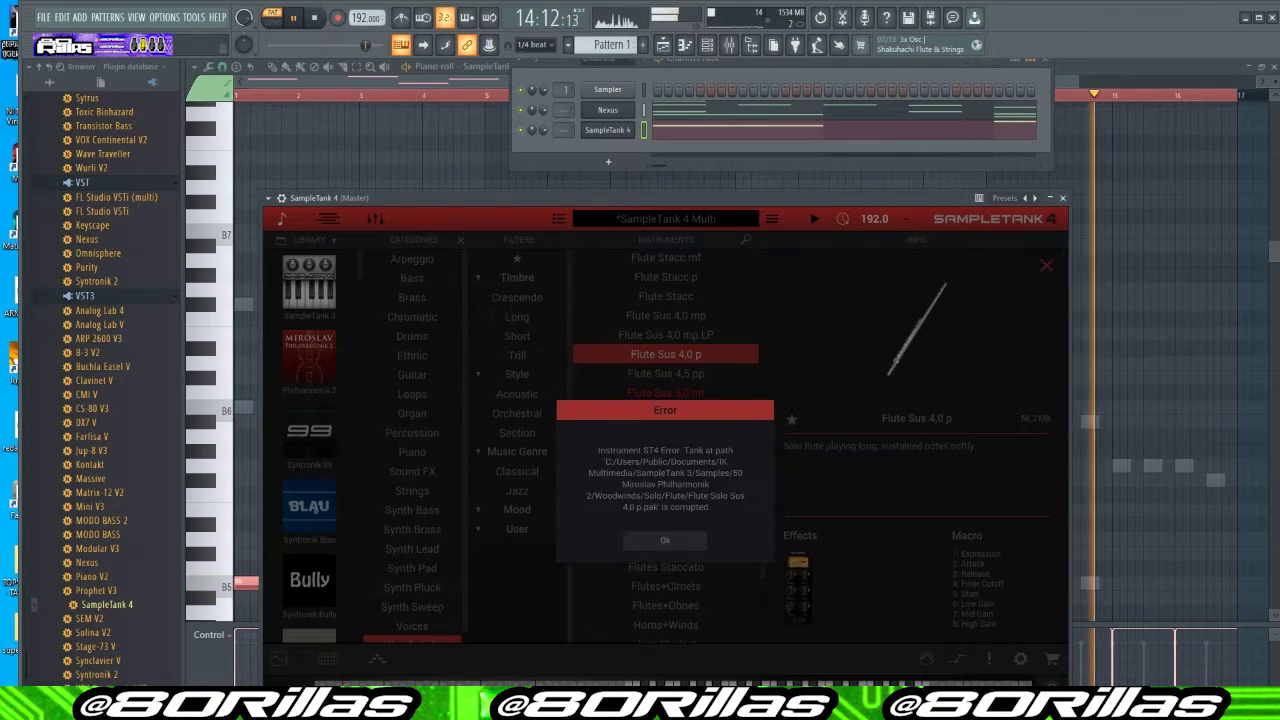
pyautogui.click(665, 540)
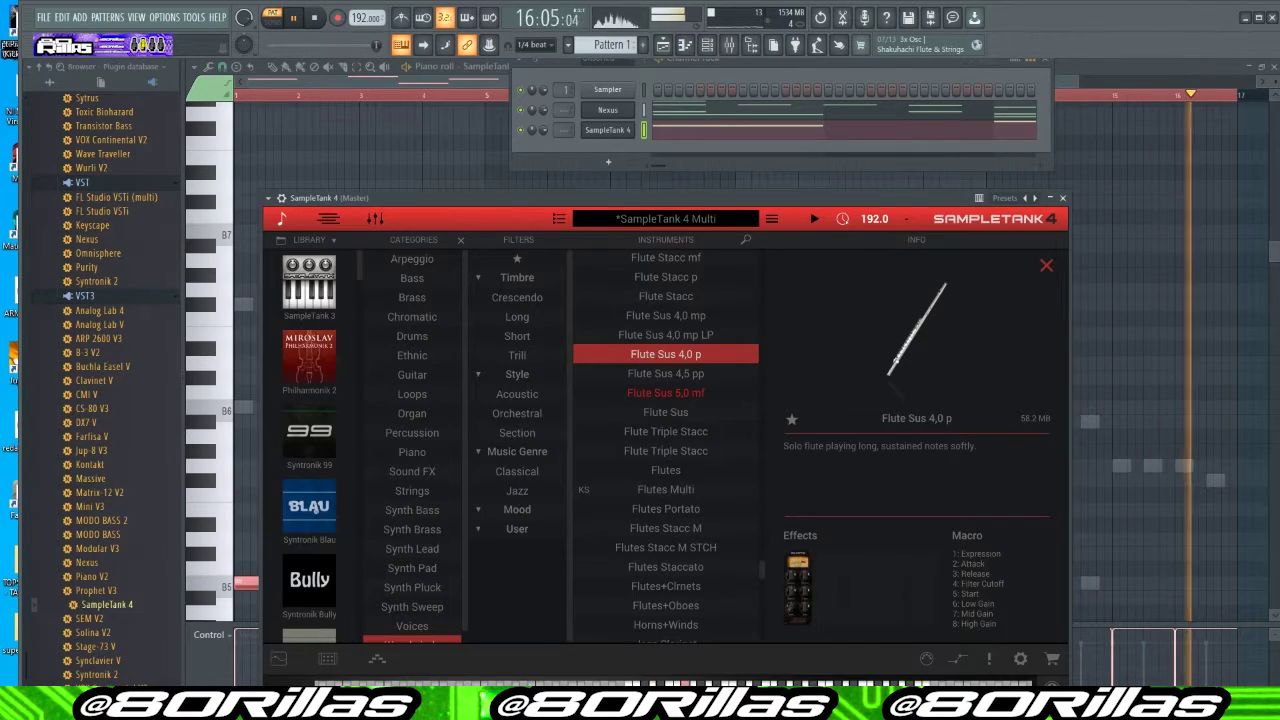
pyautogui.click(665, 335)
# Audition the first Flute, the second Flute Double Stacc and both Flute Flagolety instruments against the playing pattern
pyautogui.scroll(5, 665, 450)
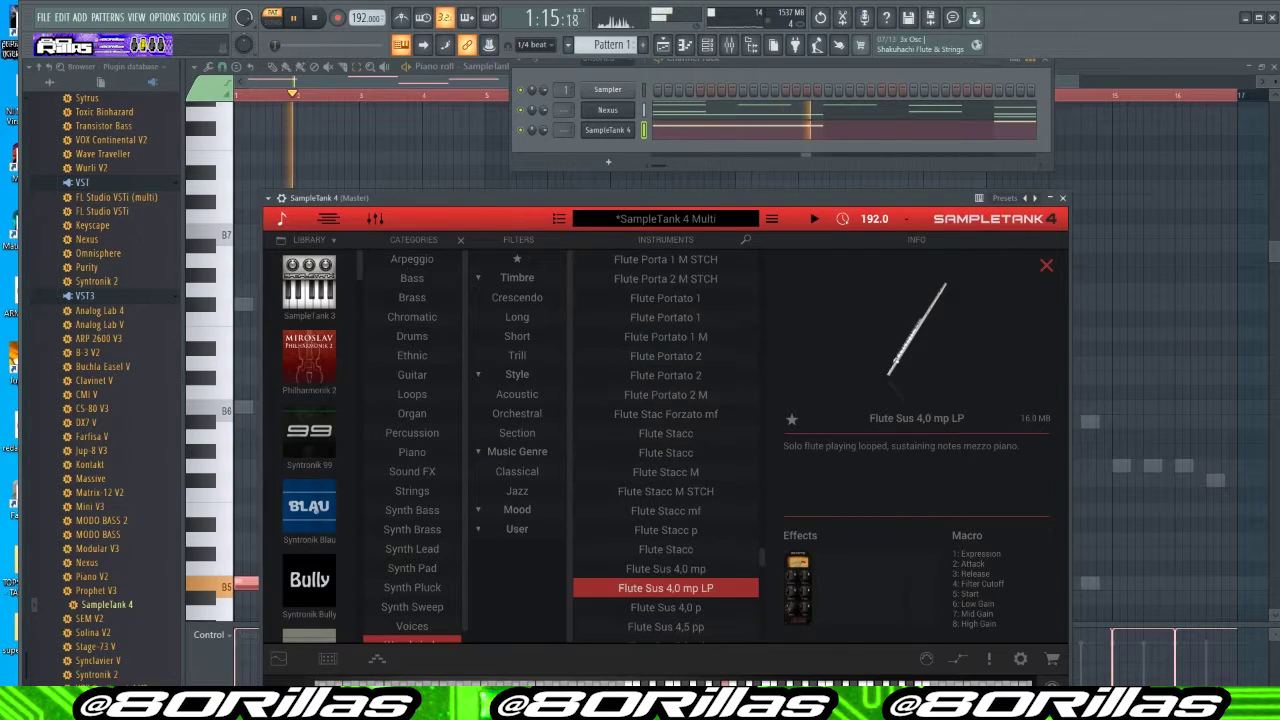
pyautogui.scroll(3, 665, 450)
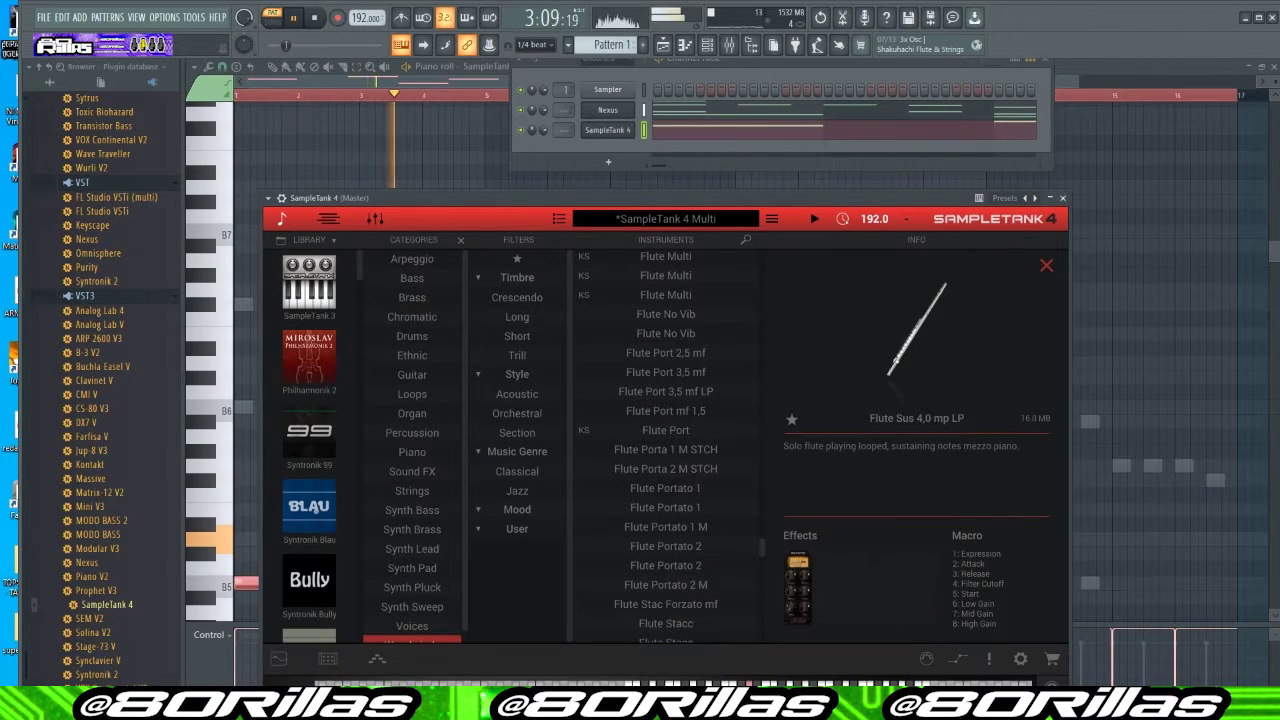
pyautogui.scroll(8, 665, 450)
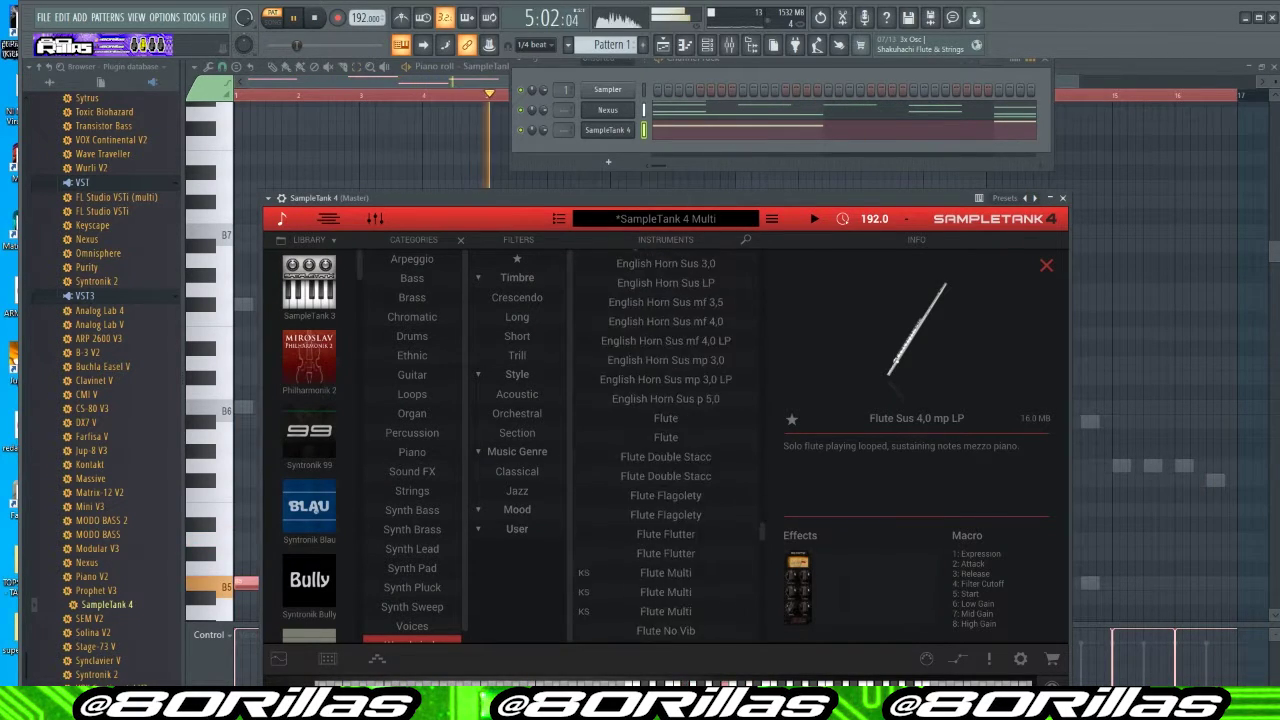
pyautogui.click(665, 418)
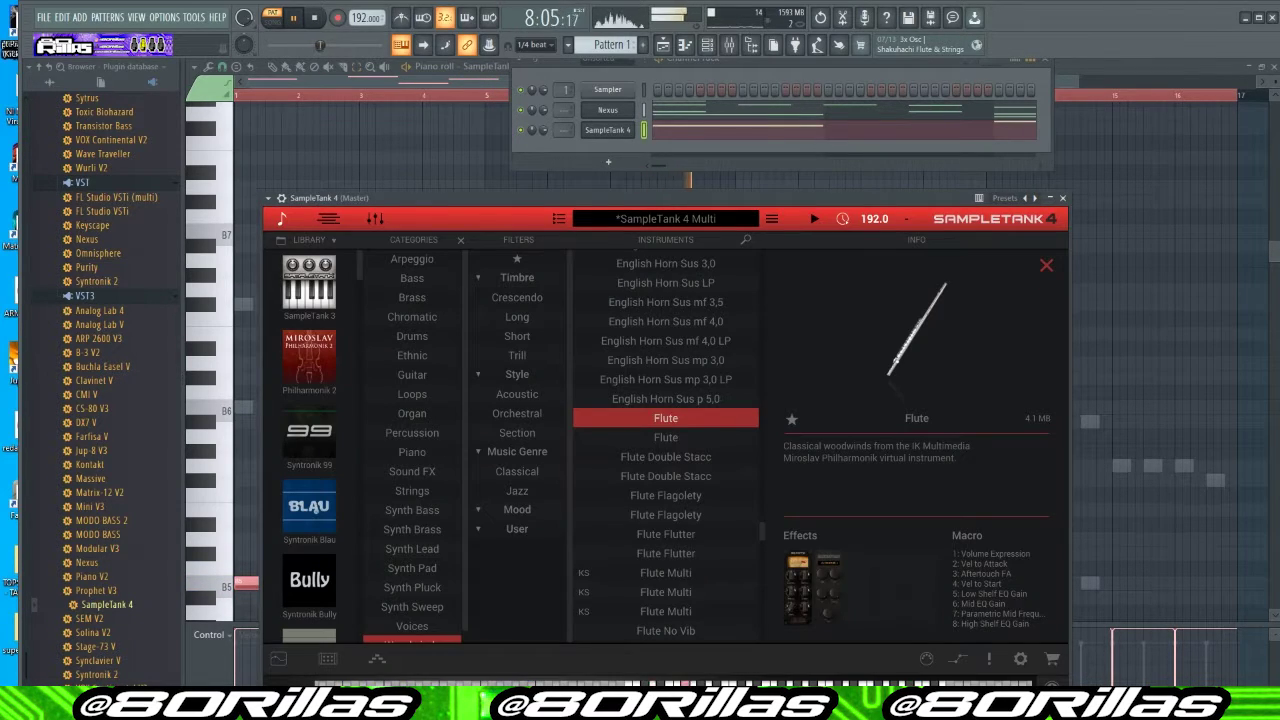
pyautogui.click(665, 476)
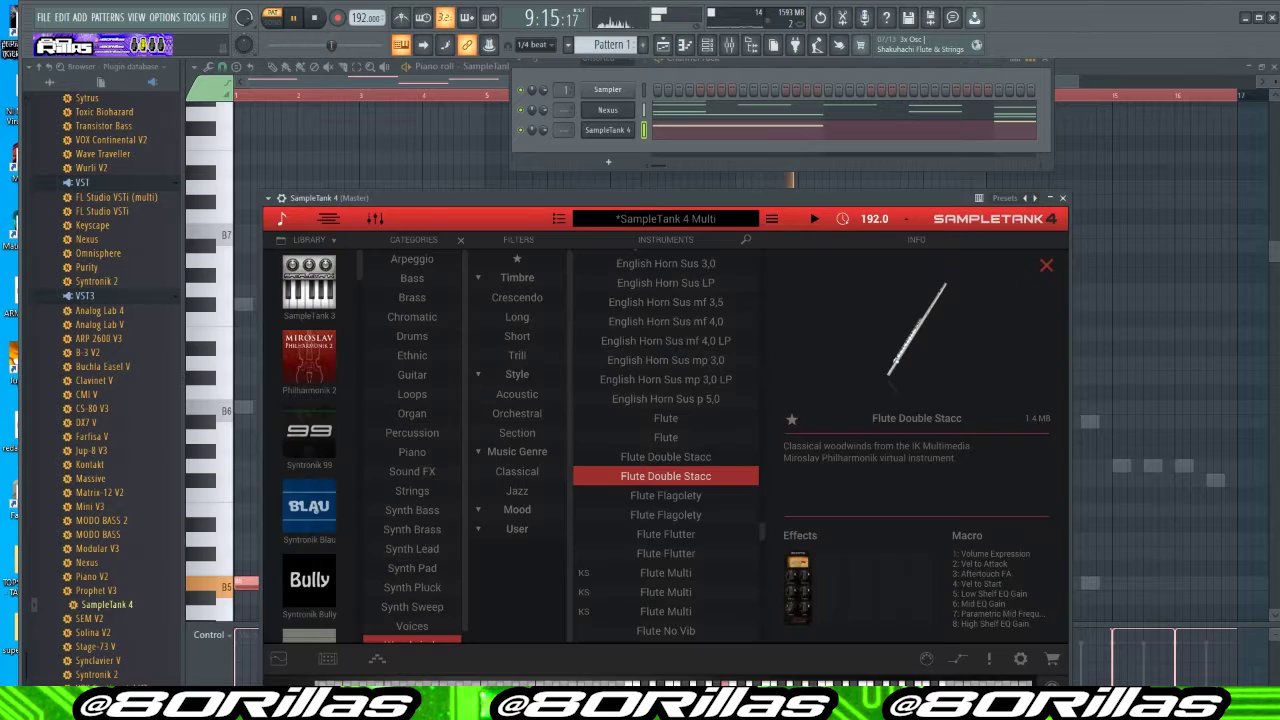
pyautogui.click(665, 495)
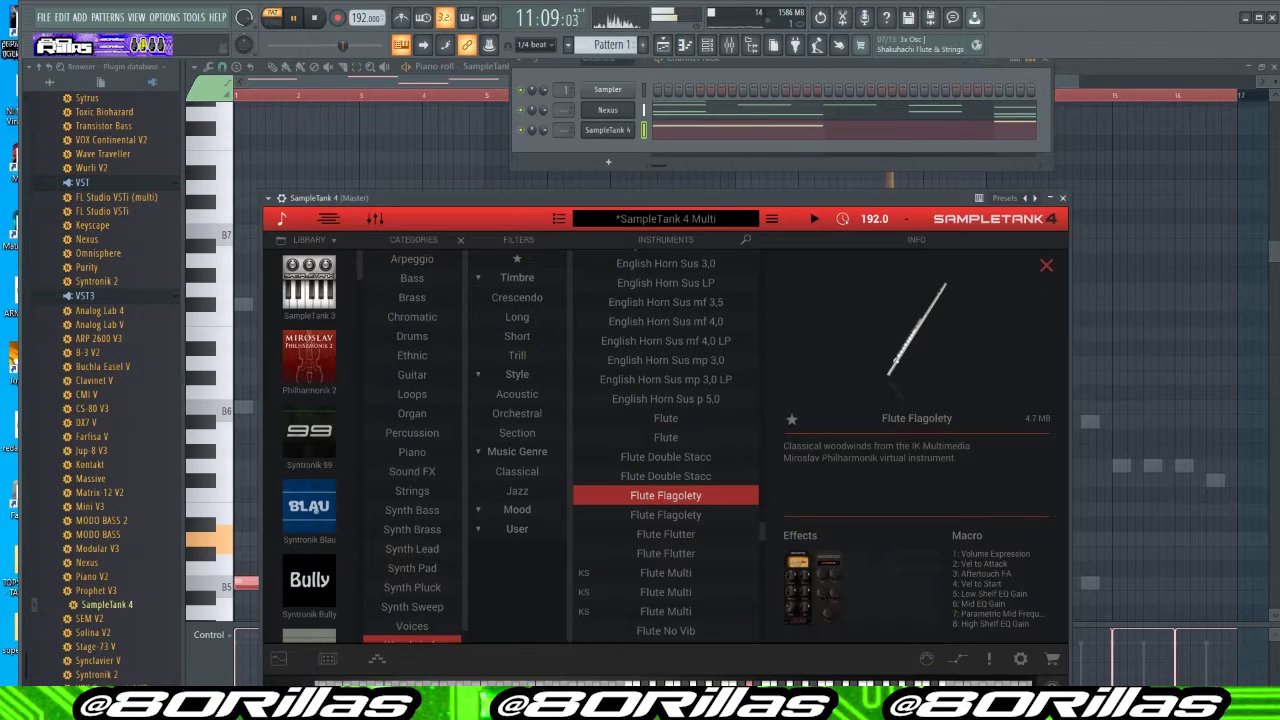
pyautogui.click(665, 514)
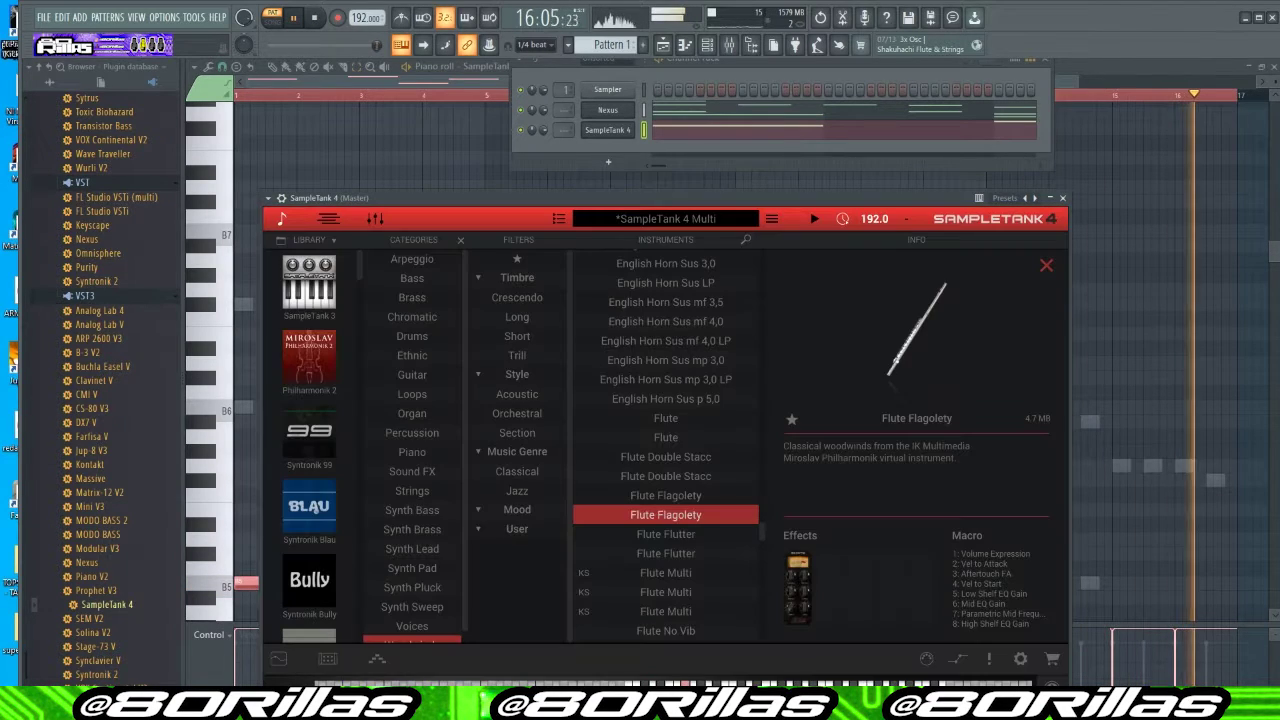
# Compare both Flute Flutter instruments with the second Flute Flagolety, and load the first Flute No Vib for the flute line
pyautogui.click(665, 534)
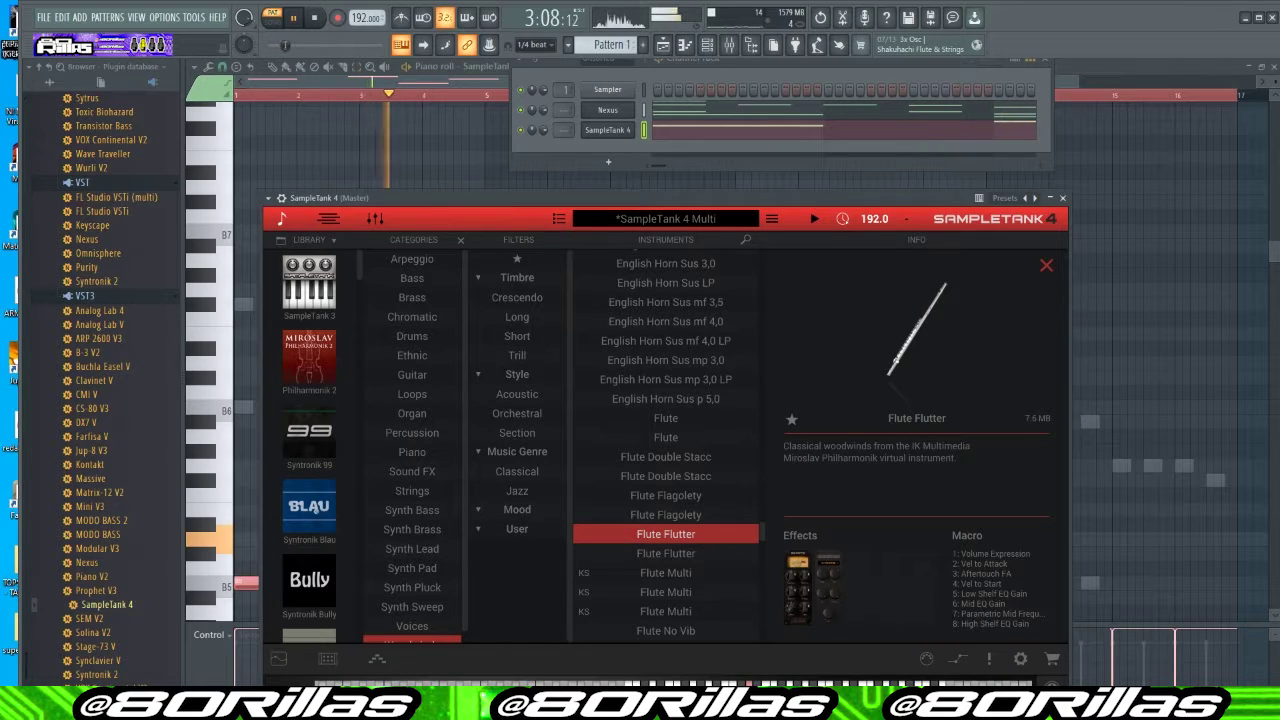
pyautogui.click(665, 553)
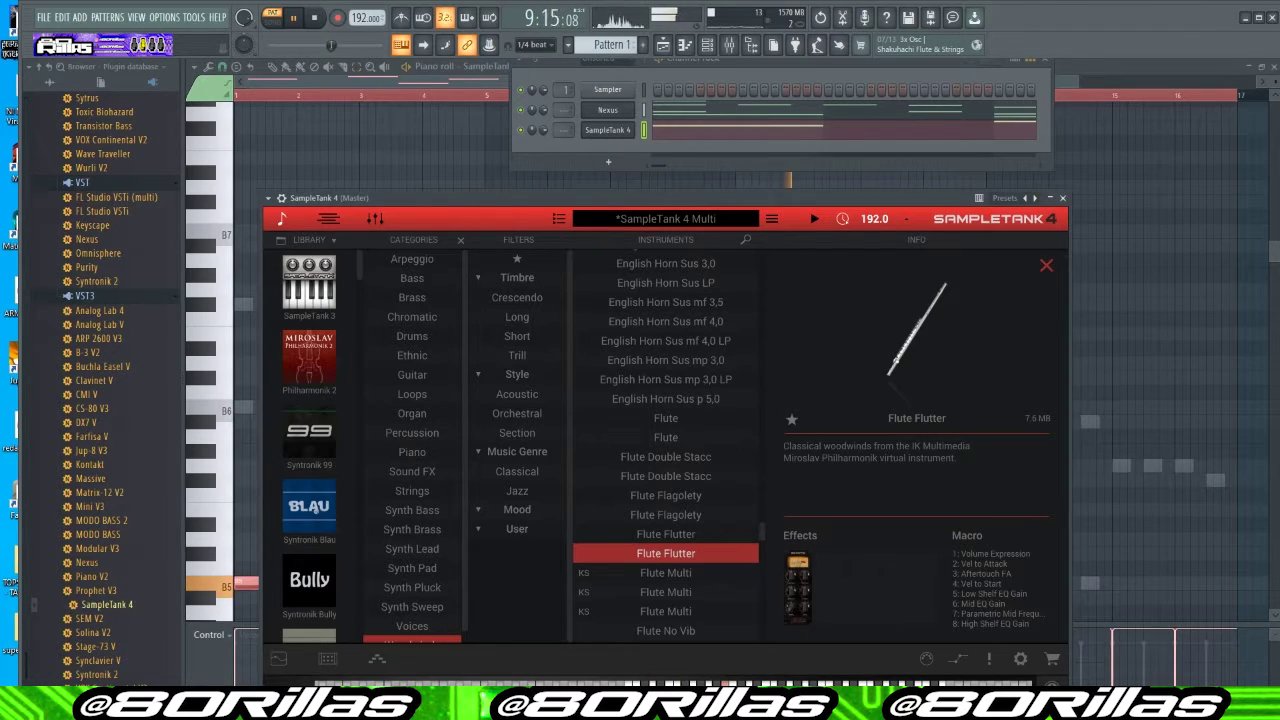
pyautogui.click(665, 514)
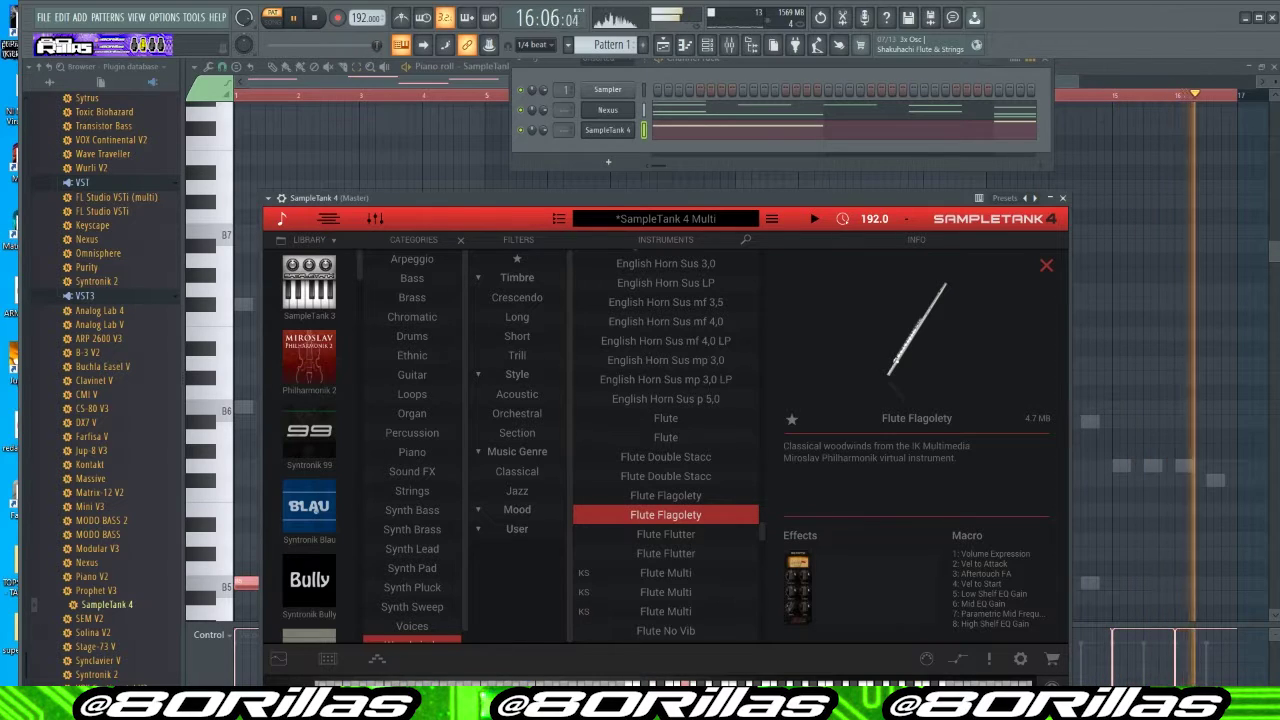
pyautogui.scroll(-3, 665, 445)
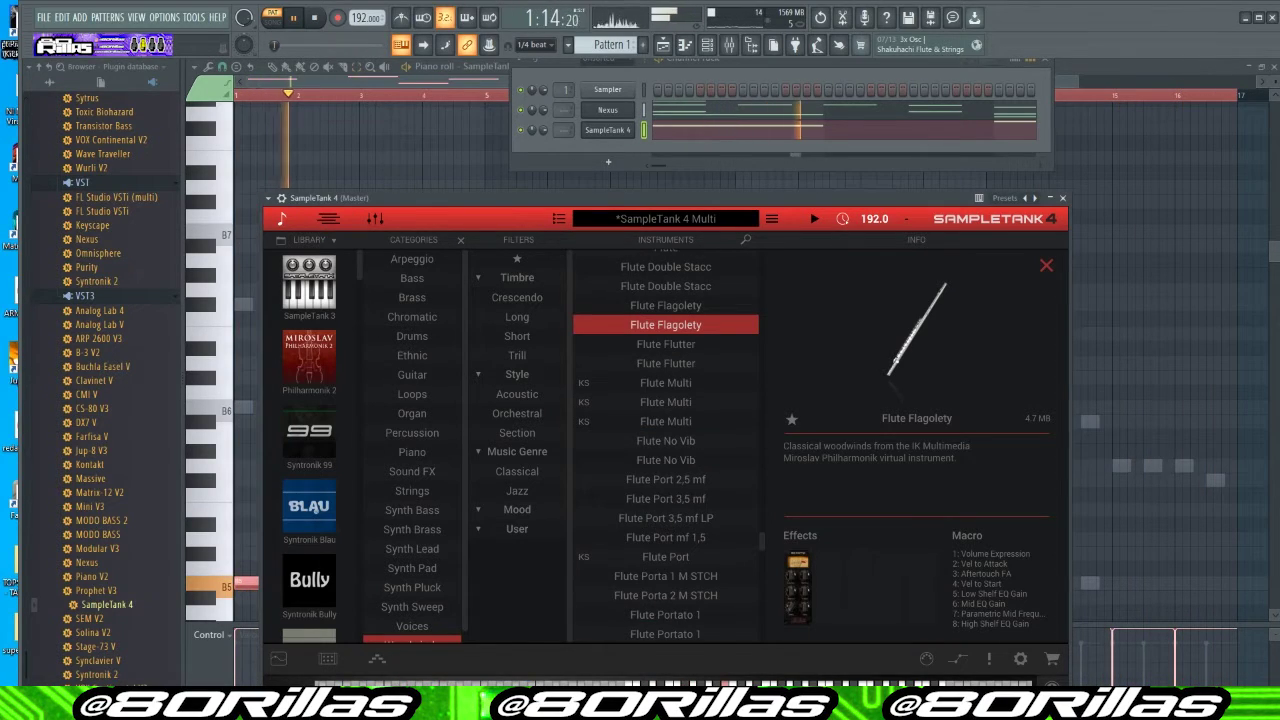
pyautogui.click(665, 440)
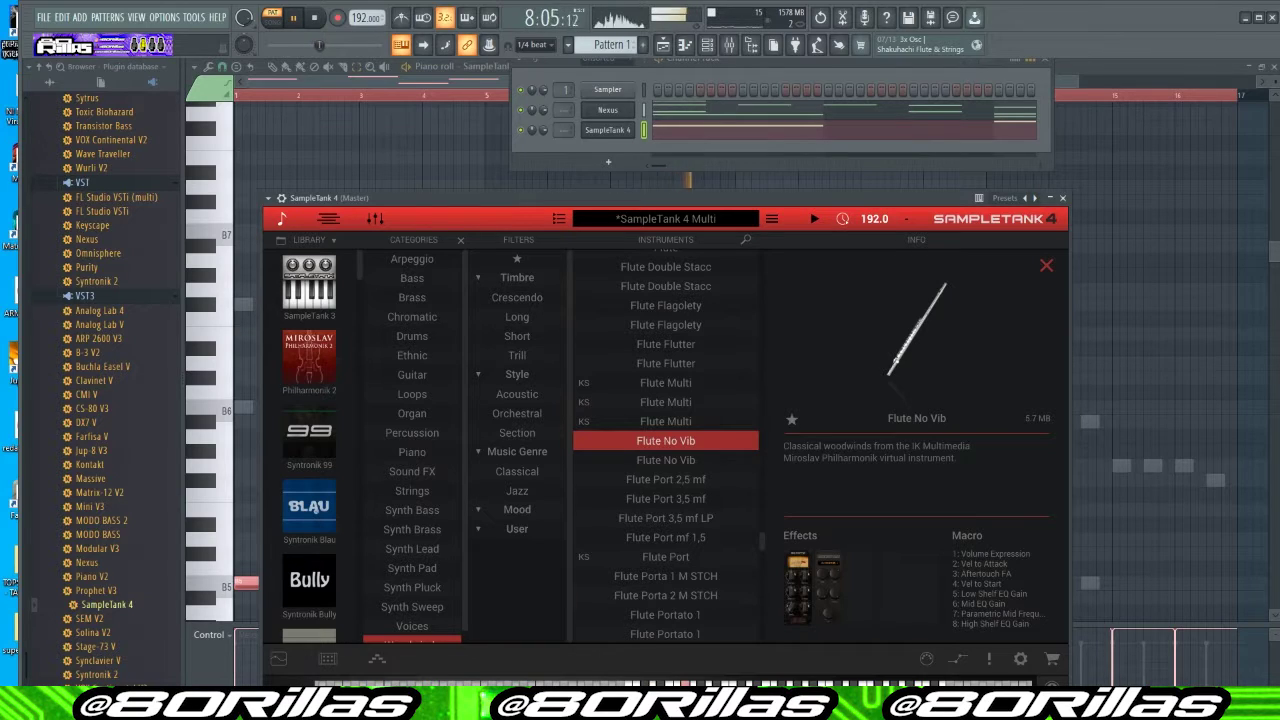
# Browse the plugin database, mark Flute No Vib as a favourite in SampleTank 4 and close the instrument window
pyautogui.press('Escape')
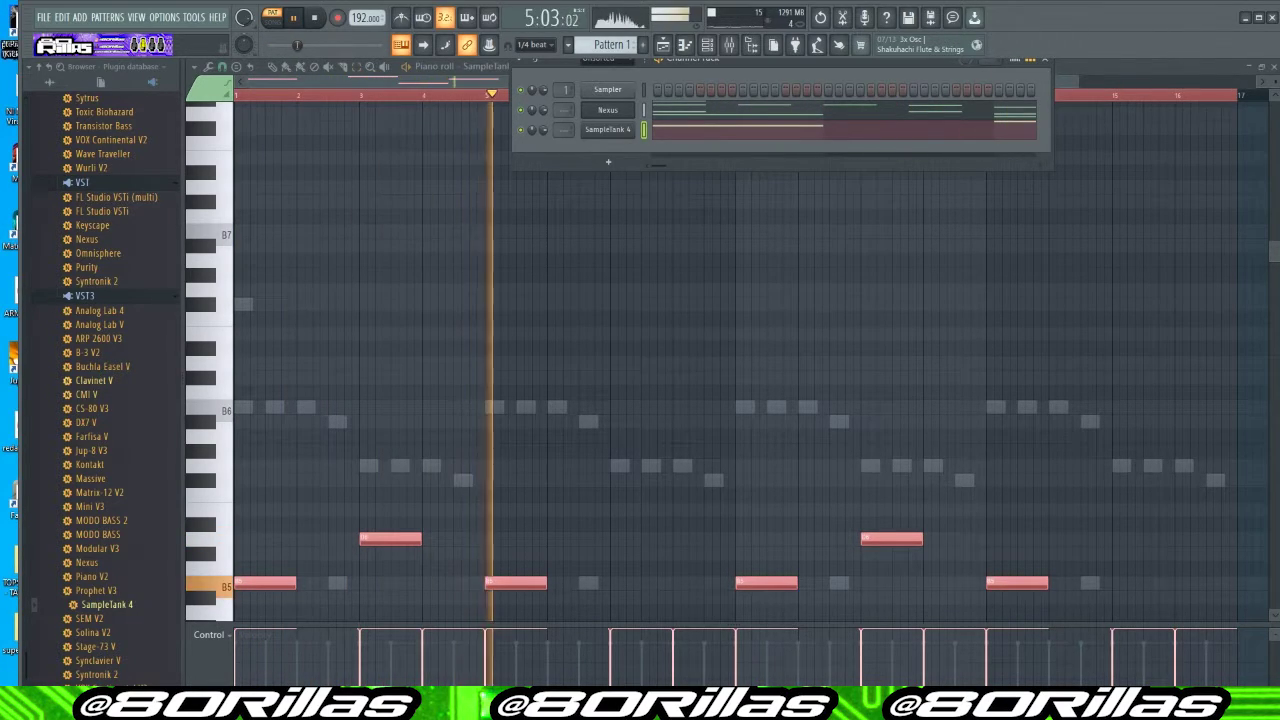
pyautogui.scroll(15, 117, 388)
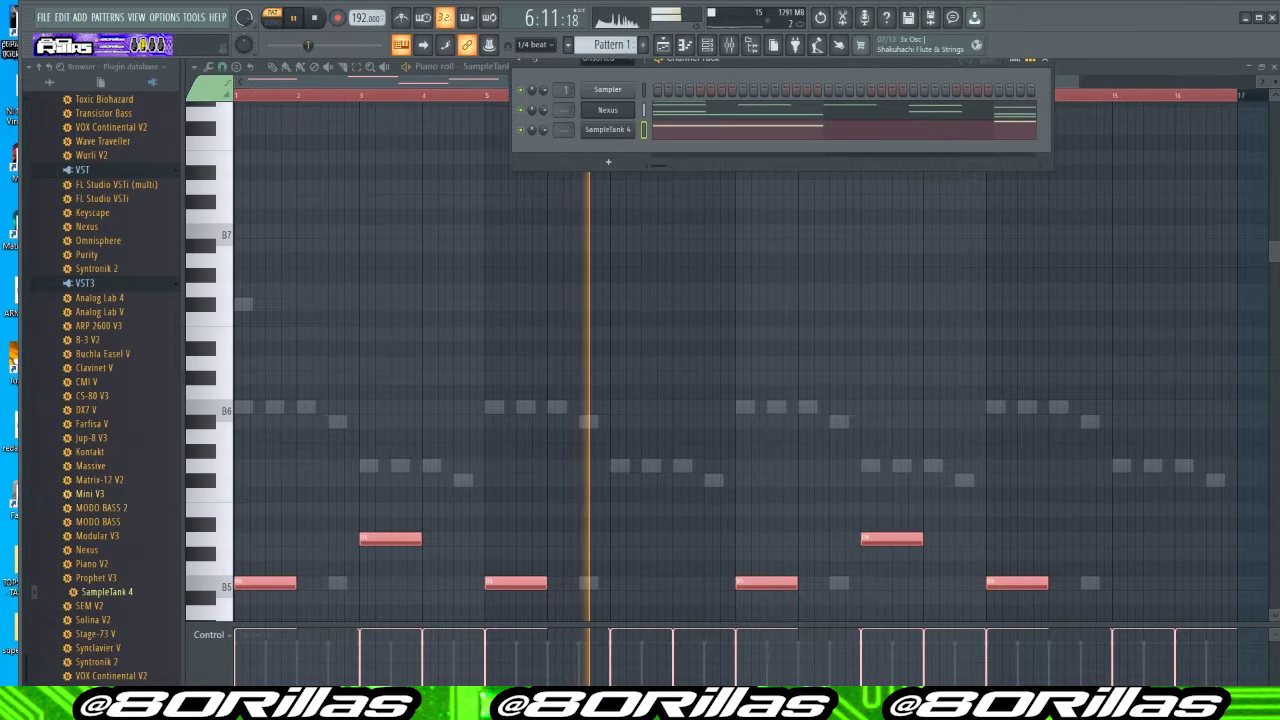
pyautogui.scroll(-6, 117, 388)
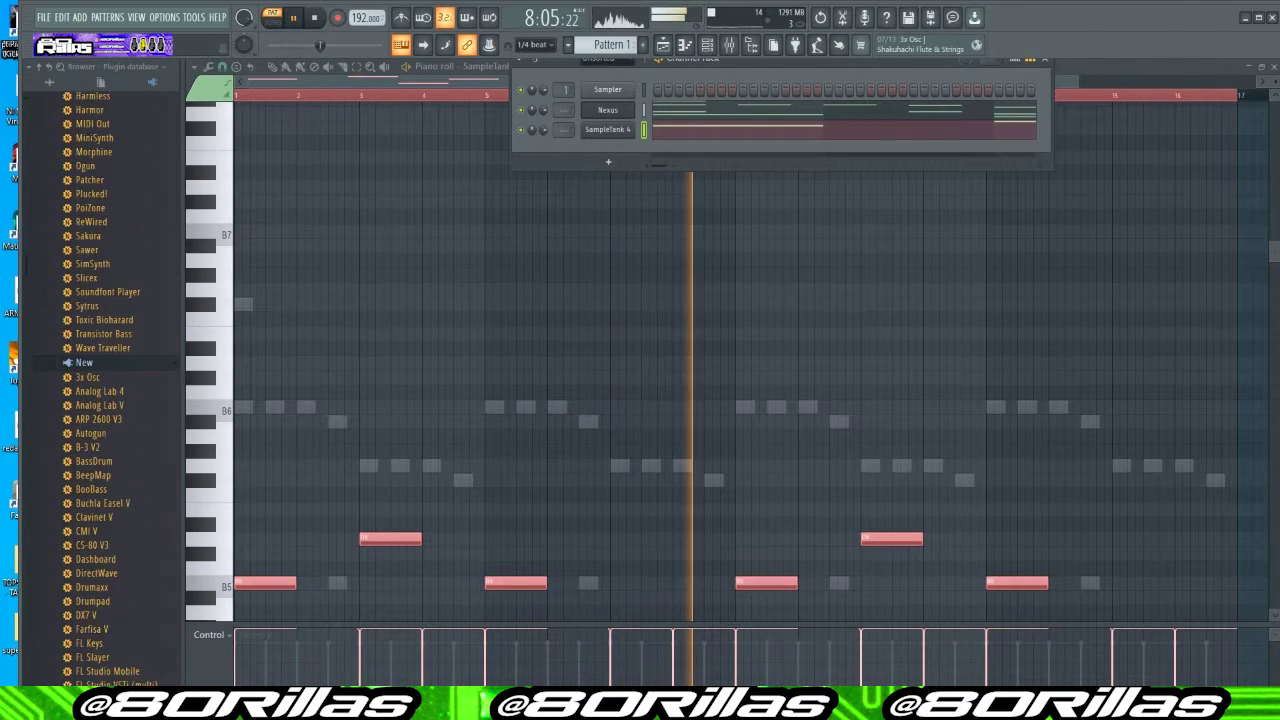
pyautogui.scroll(-4, 117, 388)
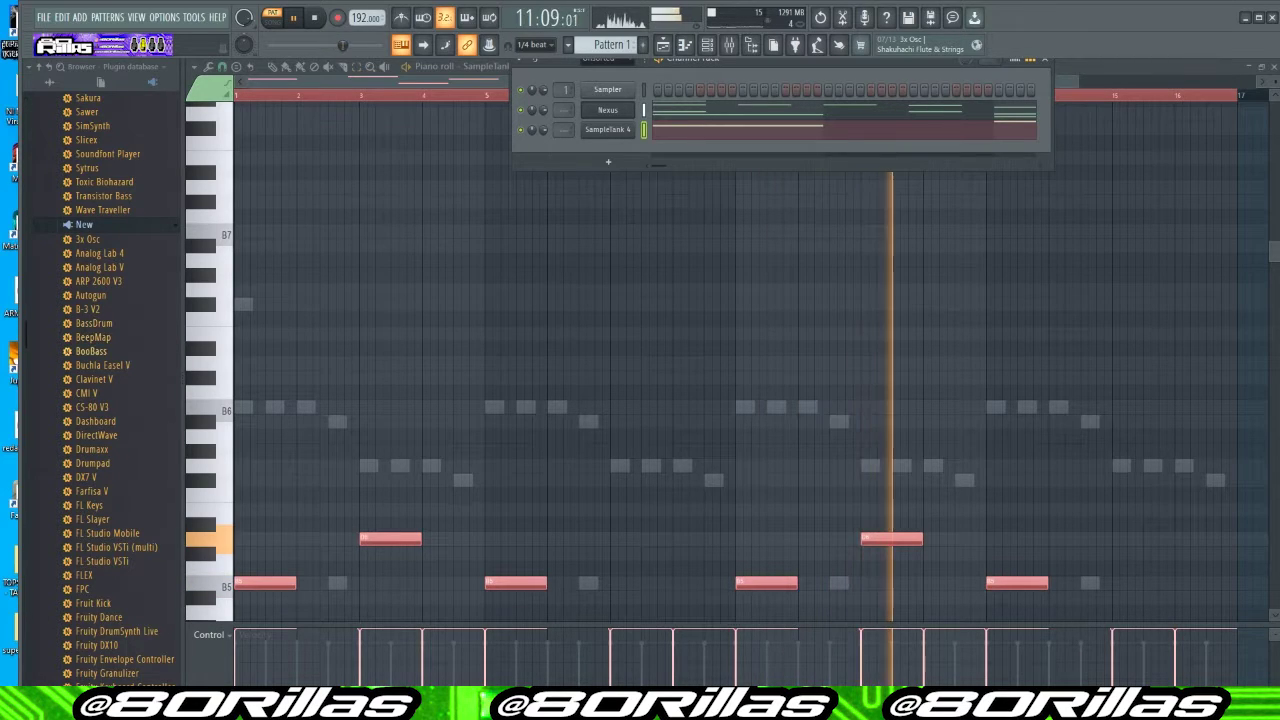
pyautogui.scroll(-6, 117, 388)
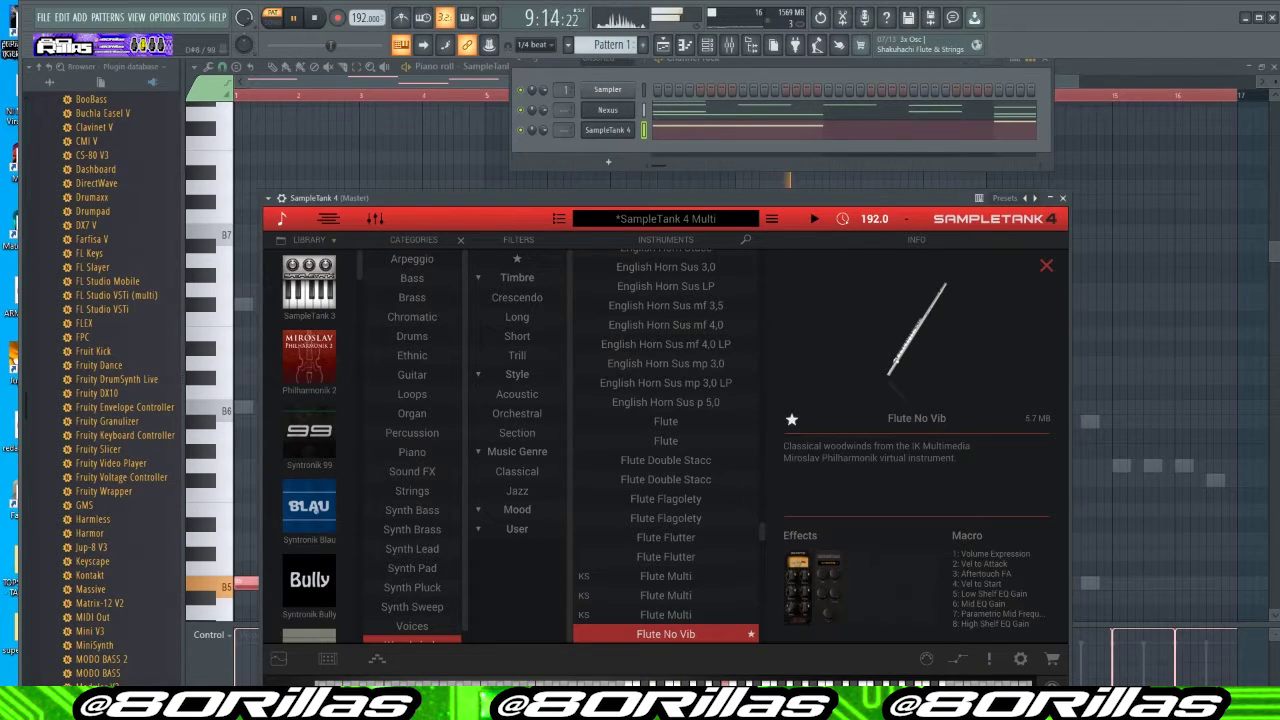
pyautogui.press('Escape')
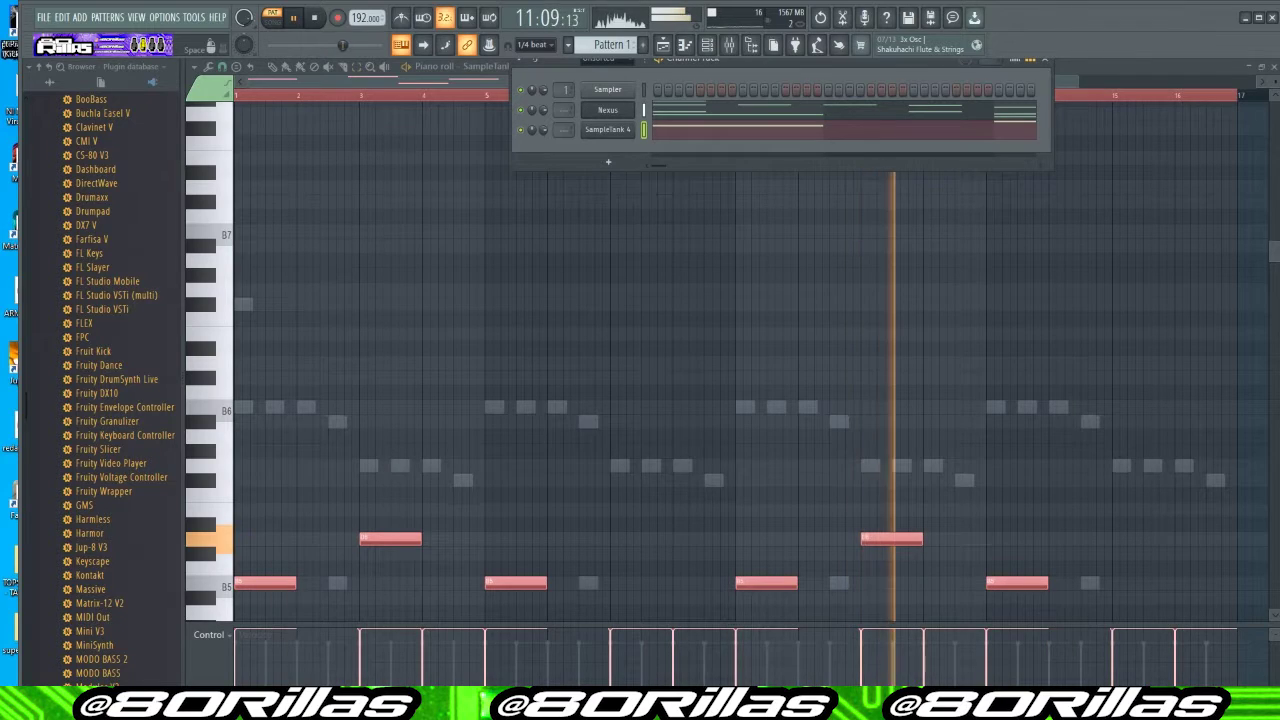
# Stop playback and add a second SampleTank 4 channel directly below the first one
pyautogui.press('space')
pyautogui.rightClick(632, 127)
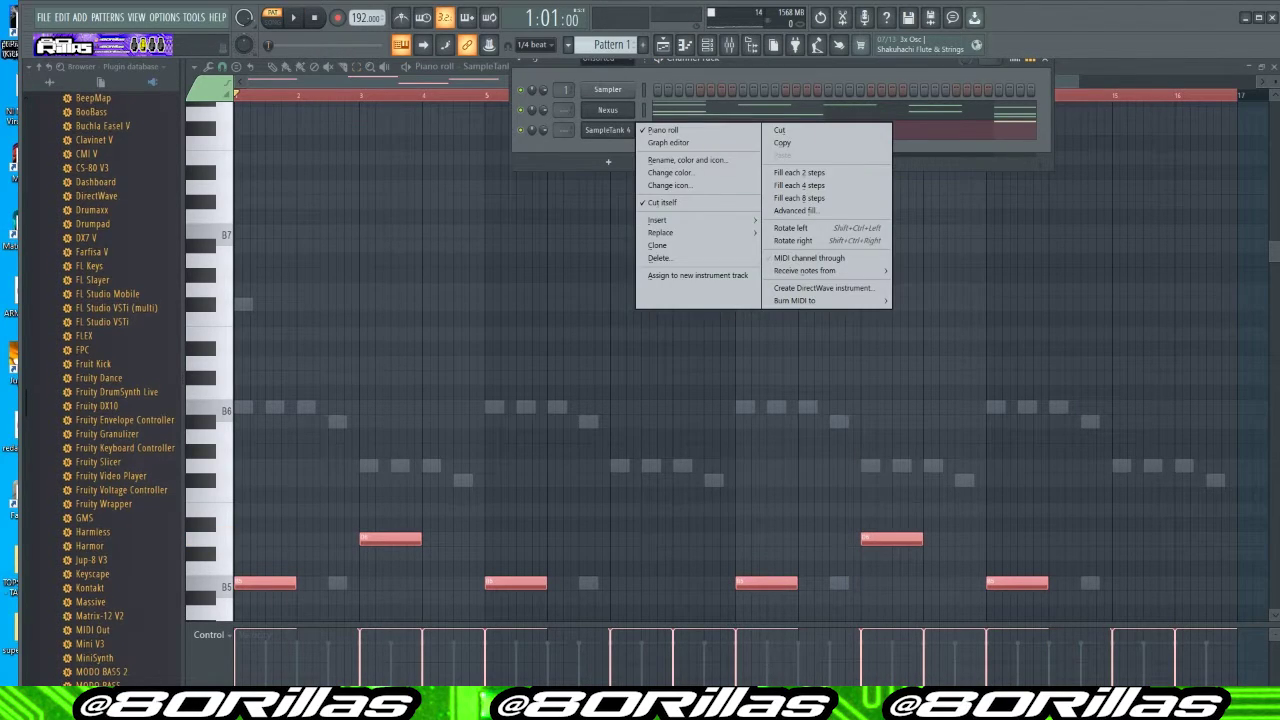
pyautogui.click(607, 129)
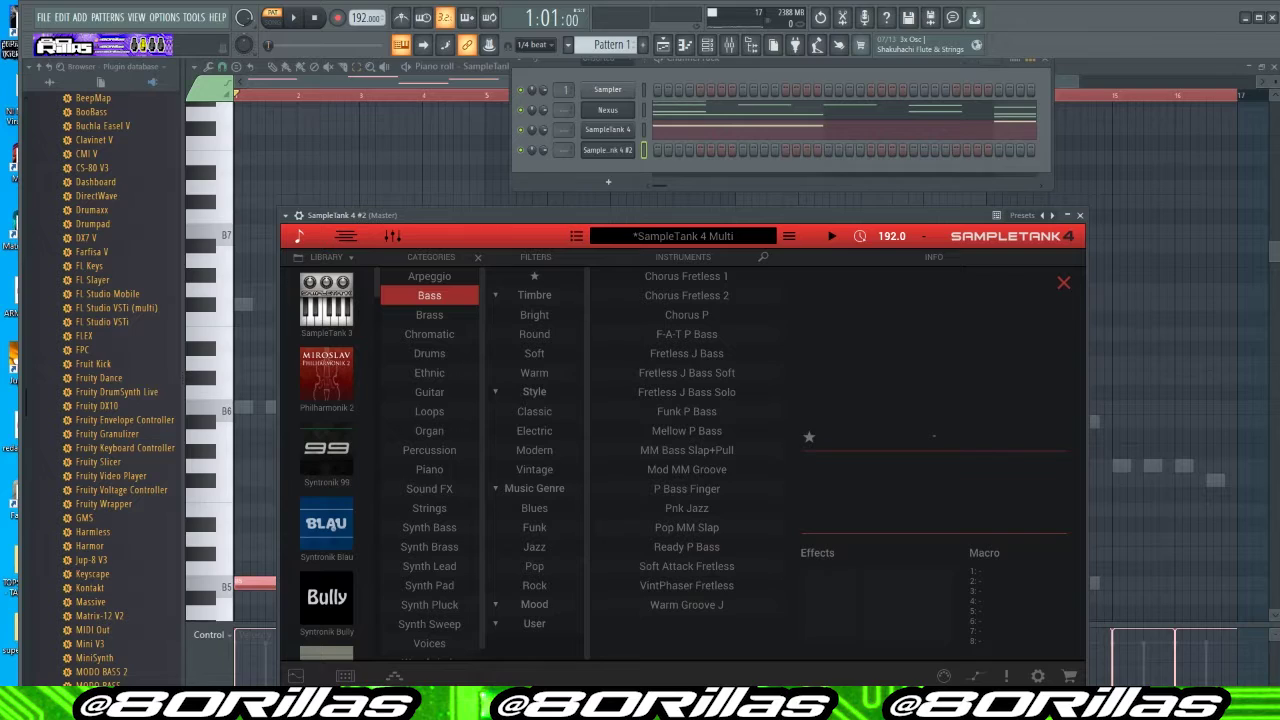
# Add the Voices and Woodwinds categories to the second SampleTank 4's filter, browse its instruments, and remove Voices again
pyautogui.scroll(-1, 430, 463)
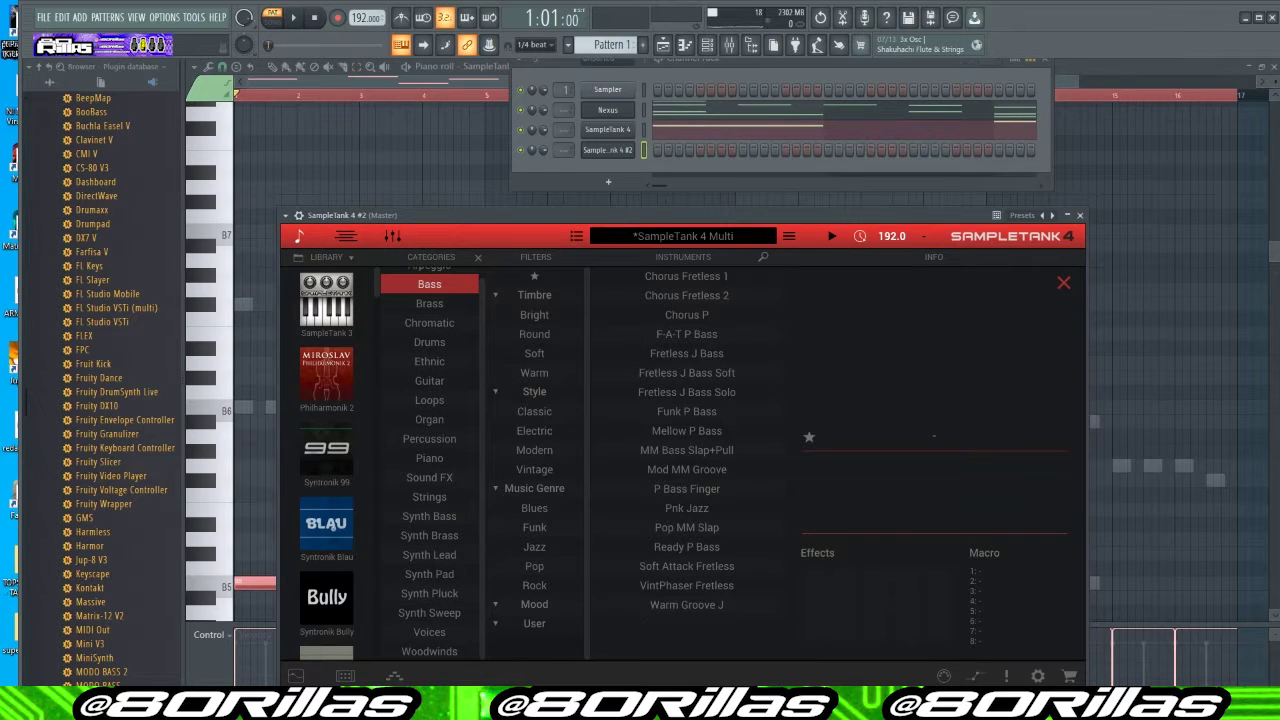
pyautogui.click(429, 632)
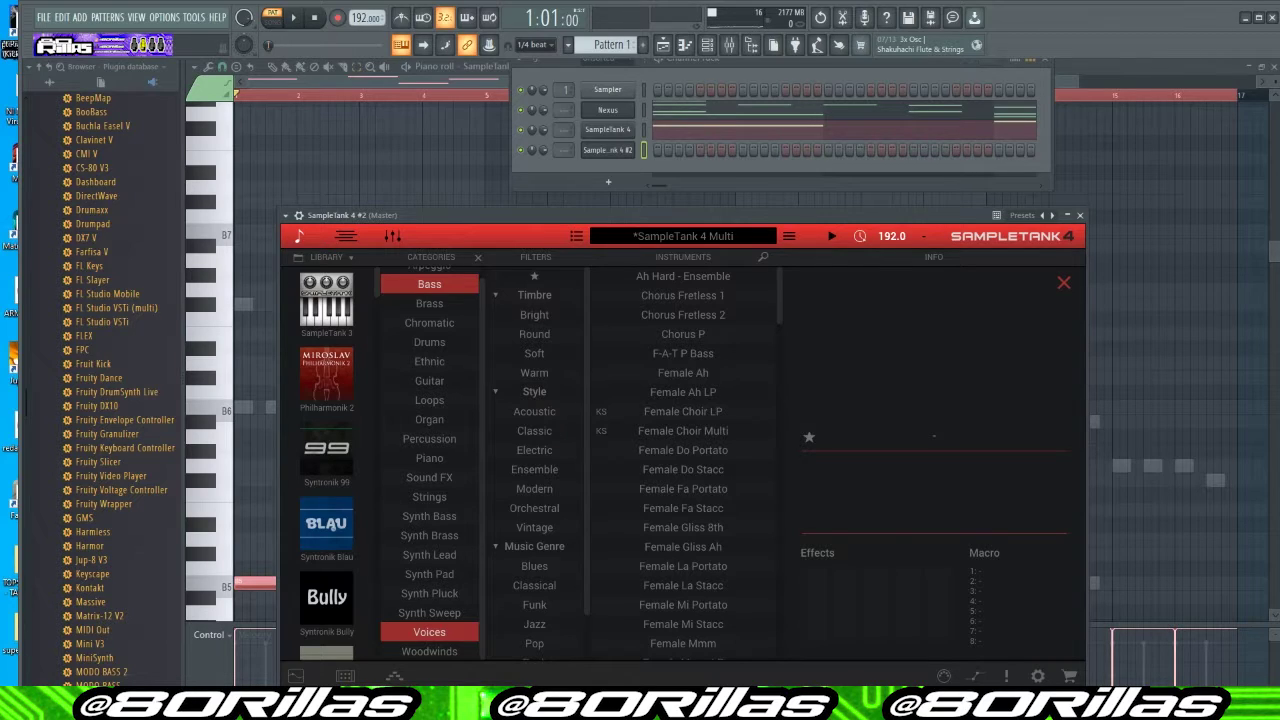
pyautogui.click(429, 651)
pyautogui.scroll(-10, 683, 460)
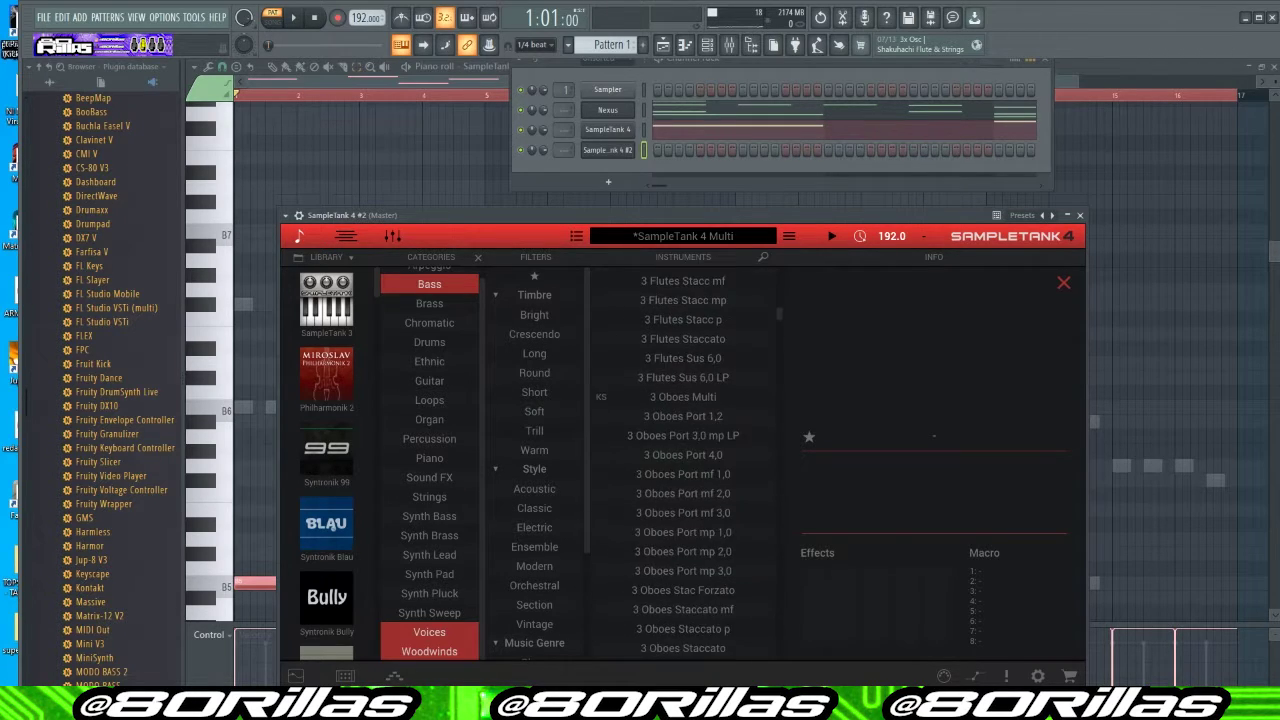
pyautogui.scroll(-3, 683, 460)
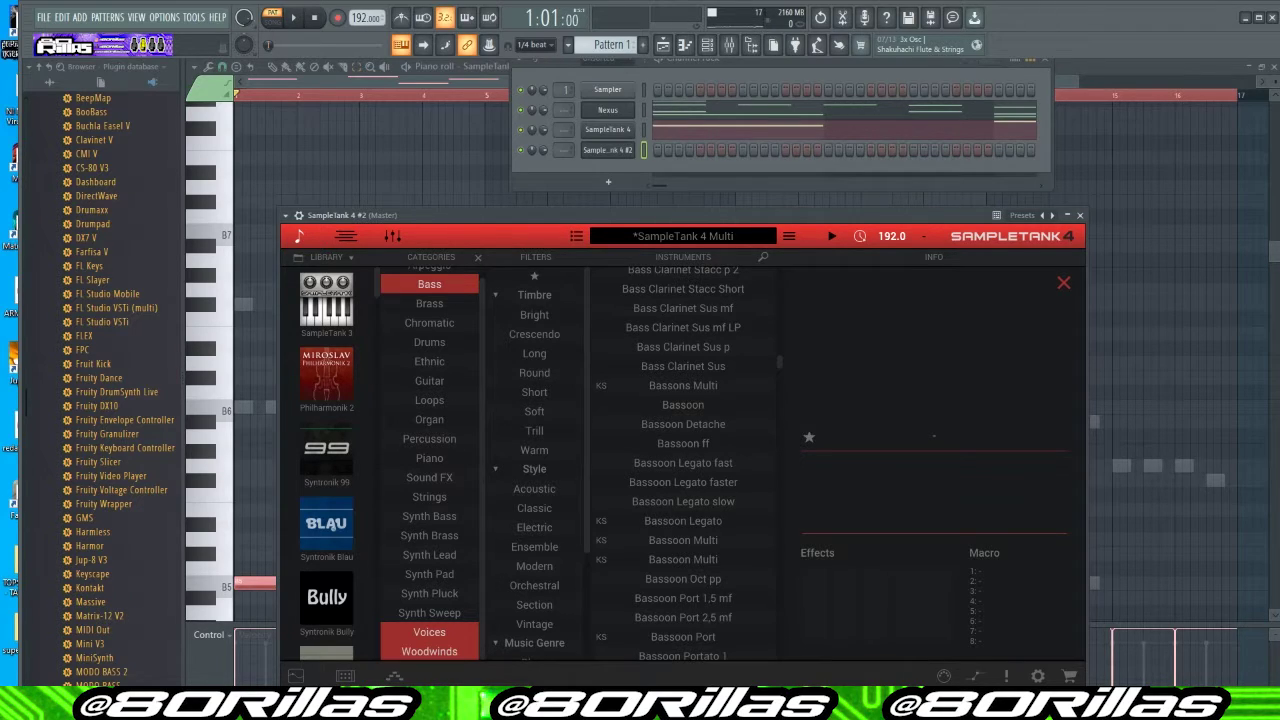
pyautogui.scroll(-8, 683, 460)
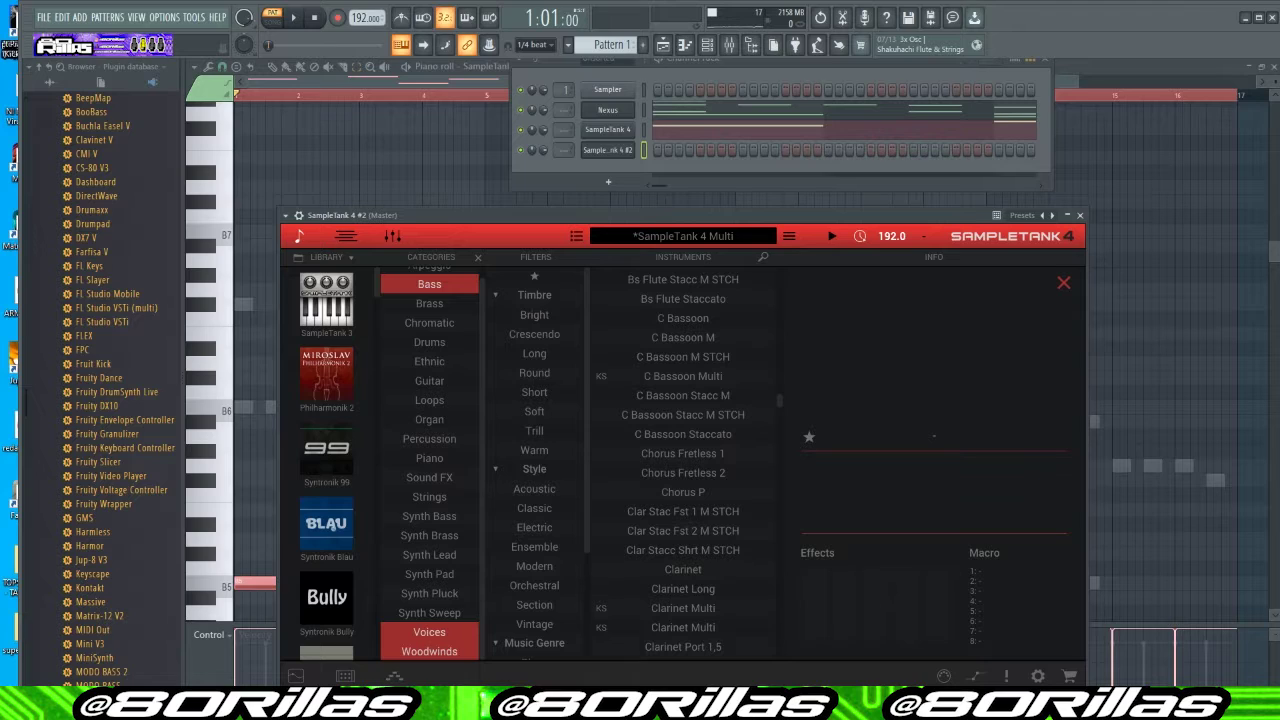
pyautogui.scroll(-12, 683, 460)
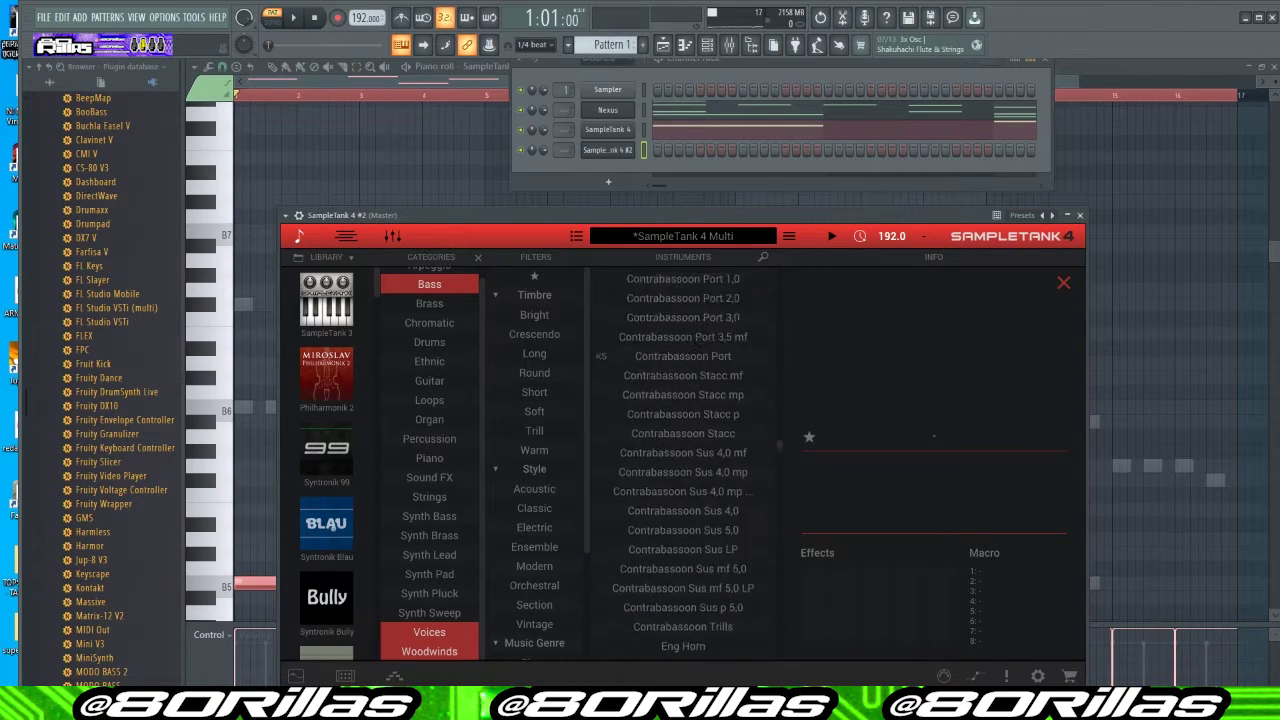
pyautogui.scroll(-10, 683, 460)
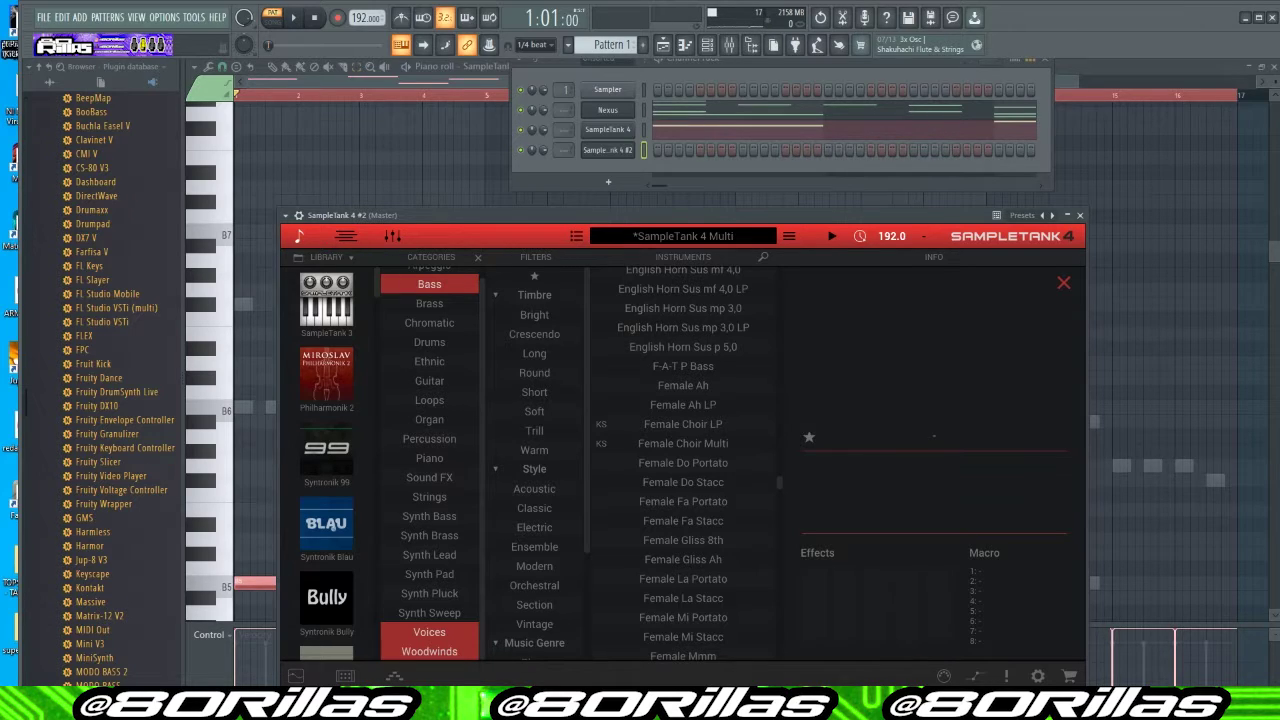
pyautogui.click(429, 612)
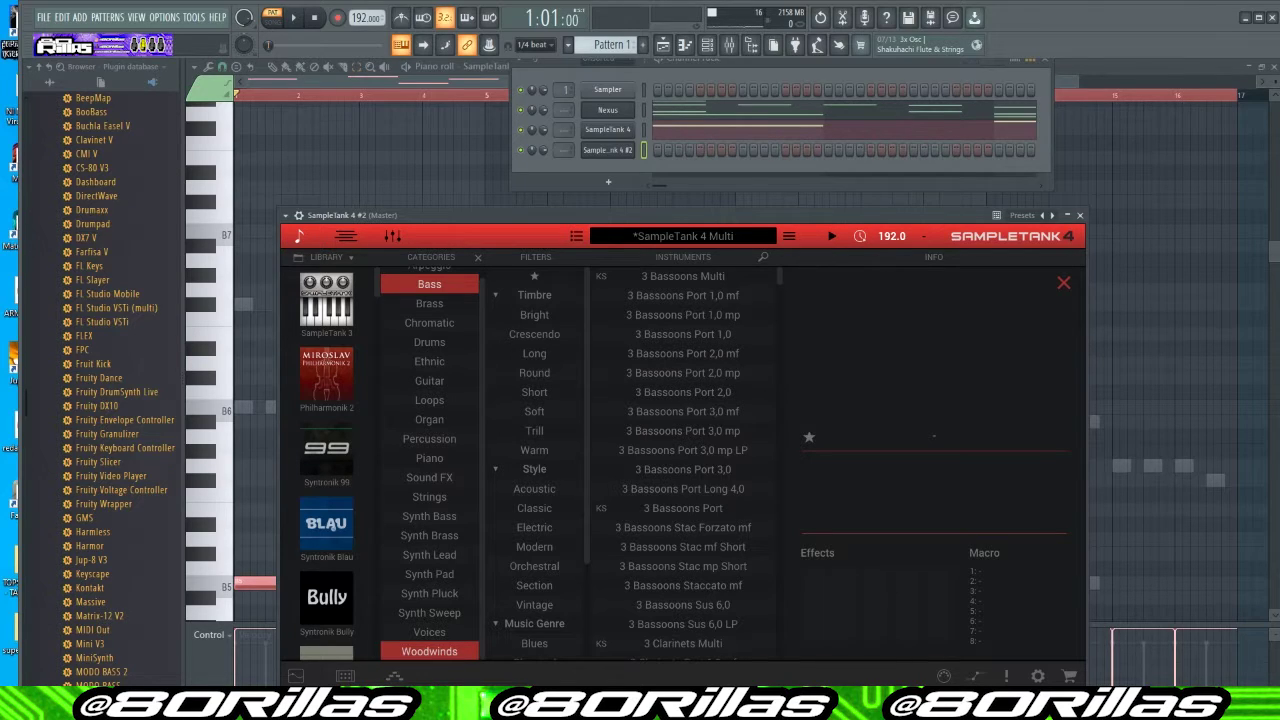
# Load the first Flute Flutter instrument from the Woodwinds list into the second SampleTank 4
pyautogui.scroll(-15, 683, 460)
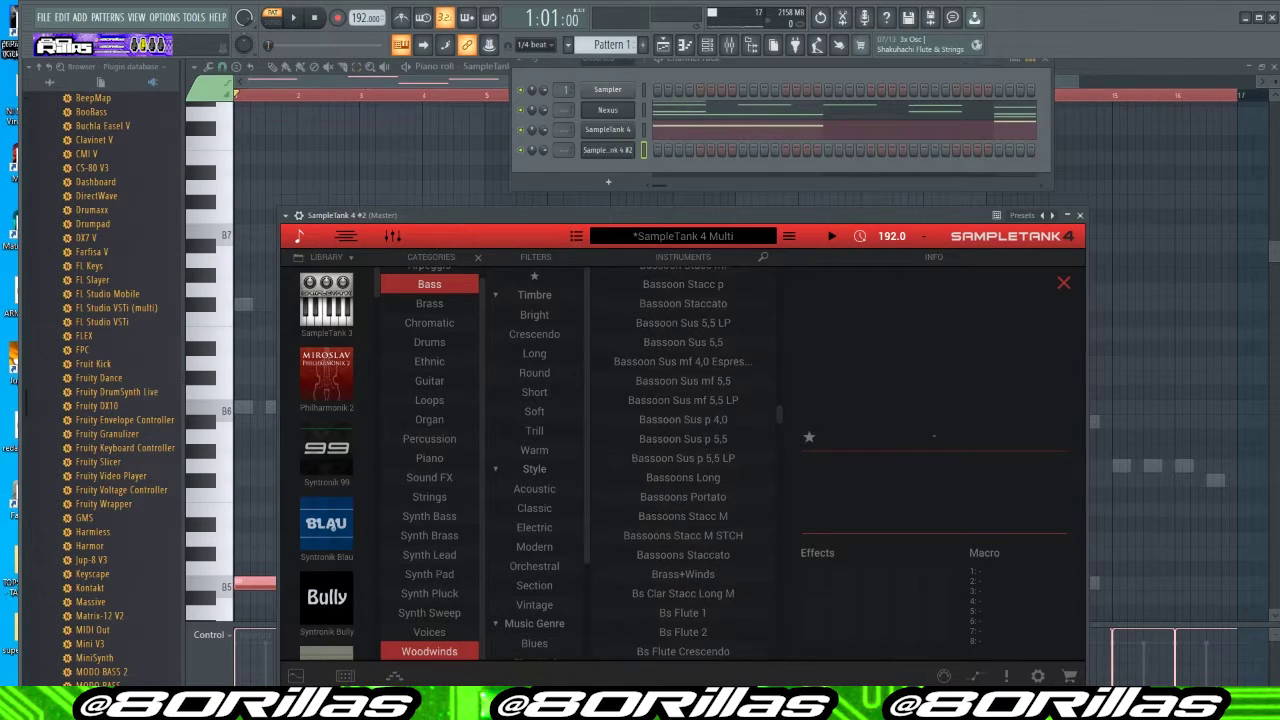
pyautogui.scroll(-15, 683, 460)
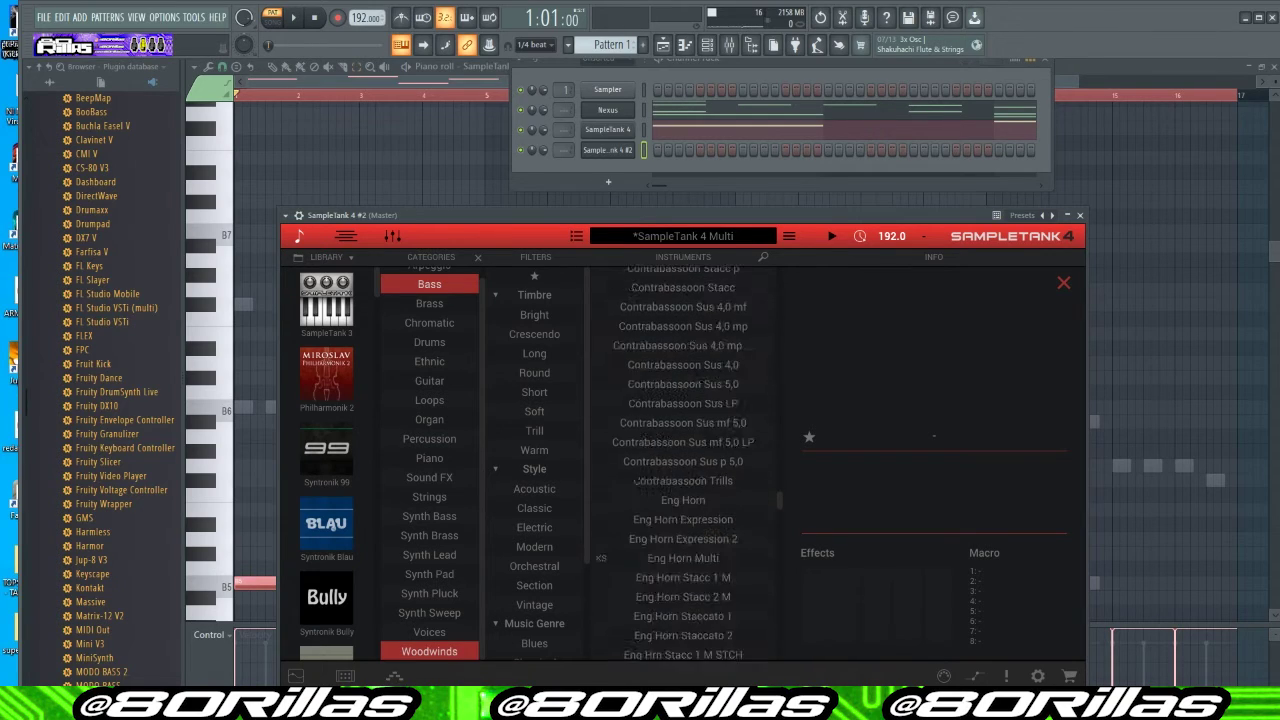
pyautogui.scroll(-5, 683, 460)
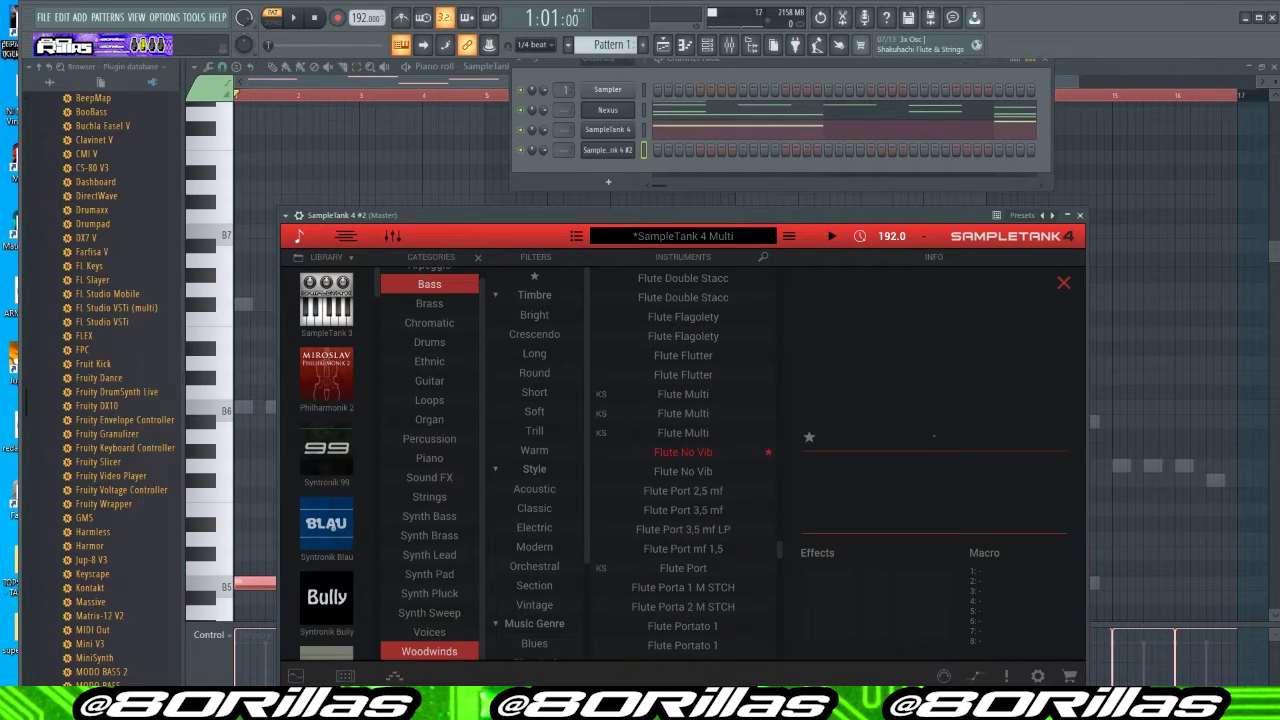
pyautogui.scroll(1, 683, 460)
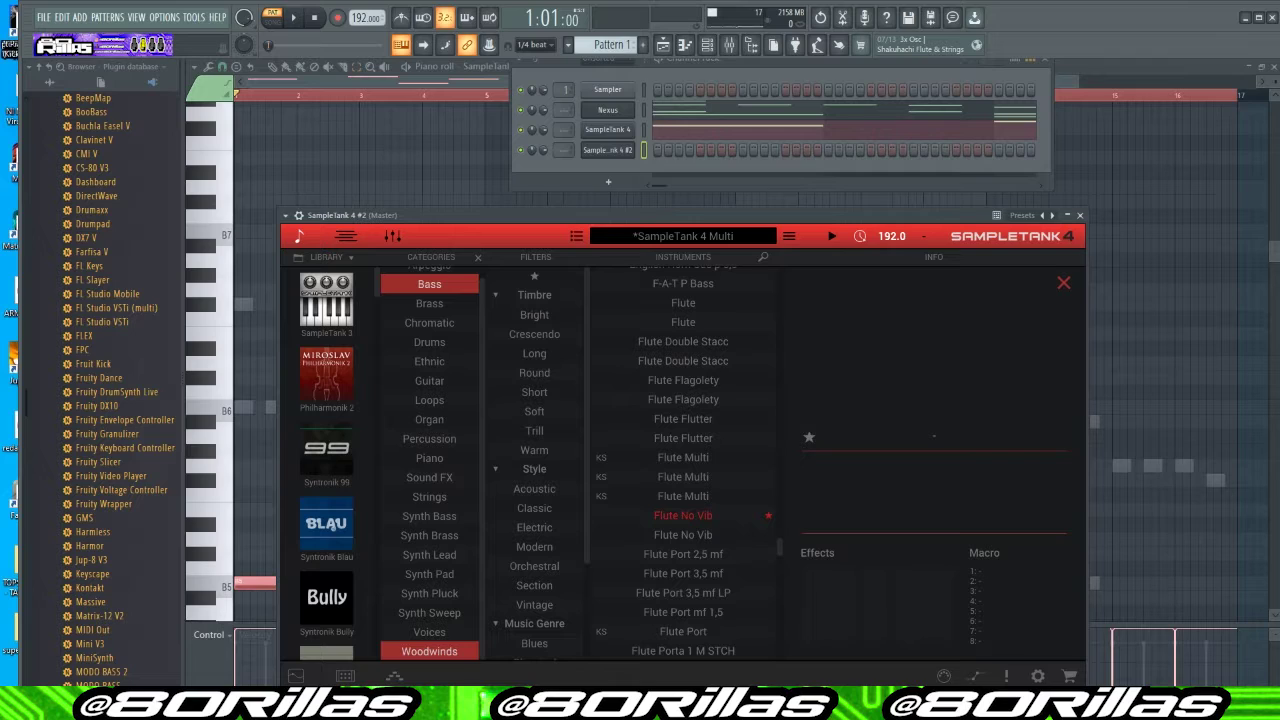
pyautogui.click(683, 418)
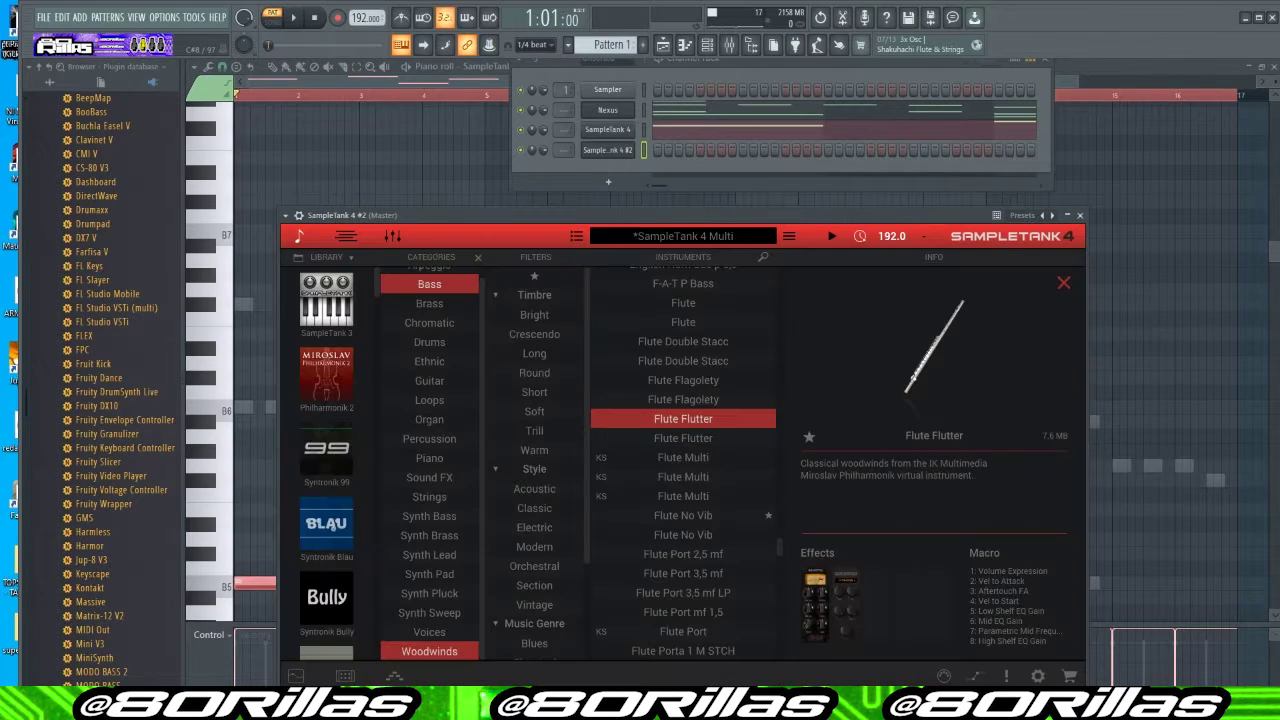
# Place one-bar B5 notes at bars 1, 5, 9 and 13 in the second SampleTank 4's piano roll and bring back the channel rack
pyautogui.rightClick(645, 145)
pyautogui.click(680, 150)
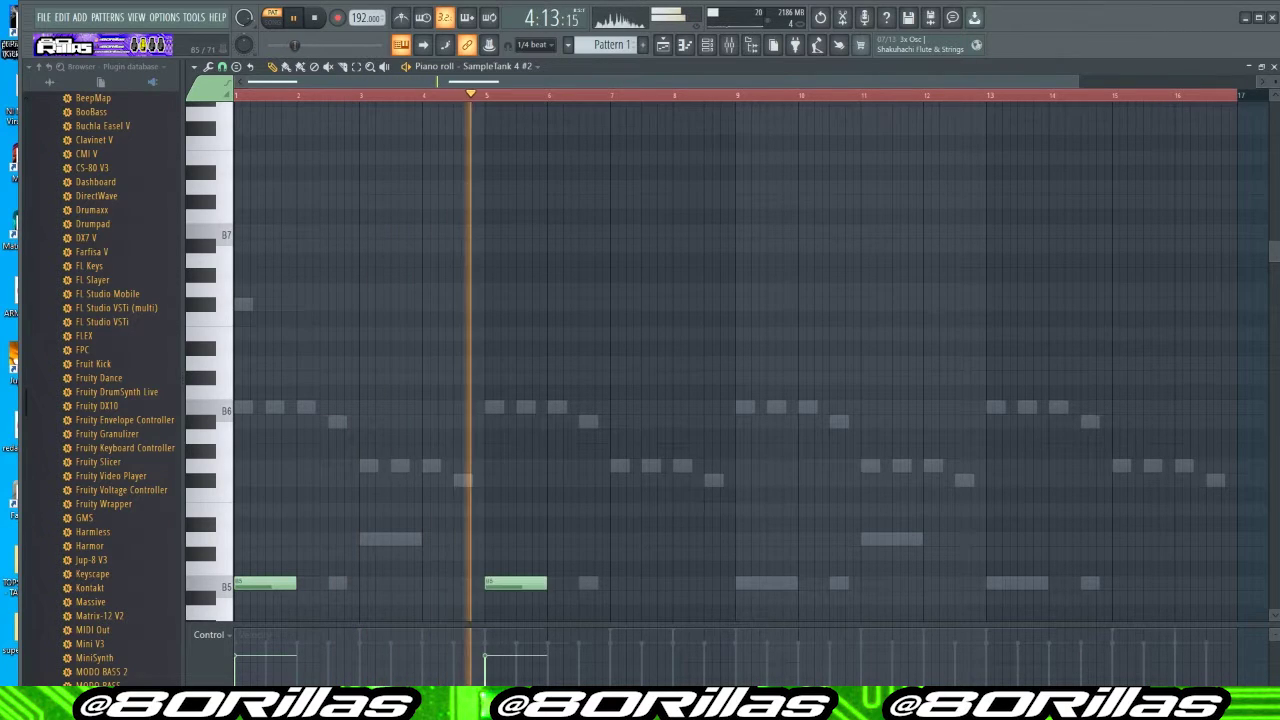
pyautogui.press('m')
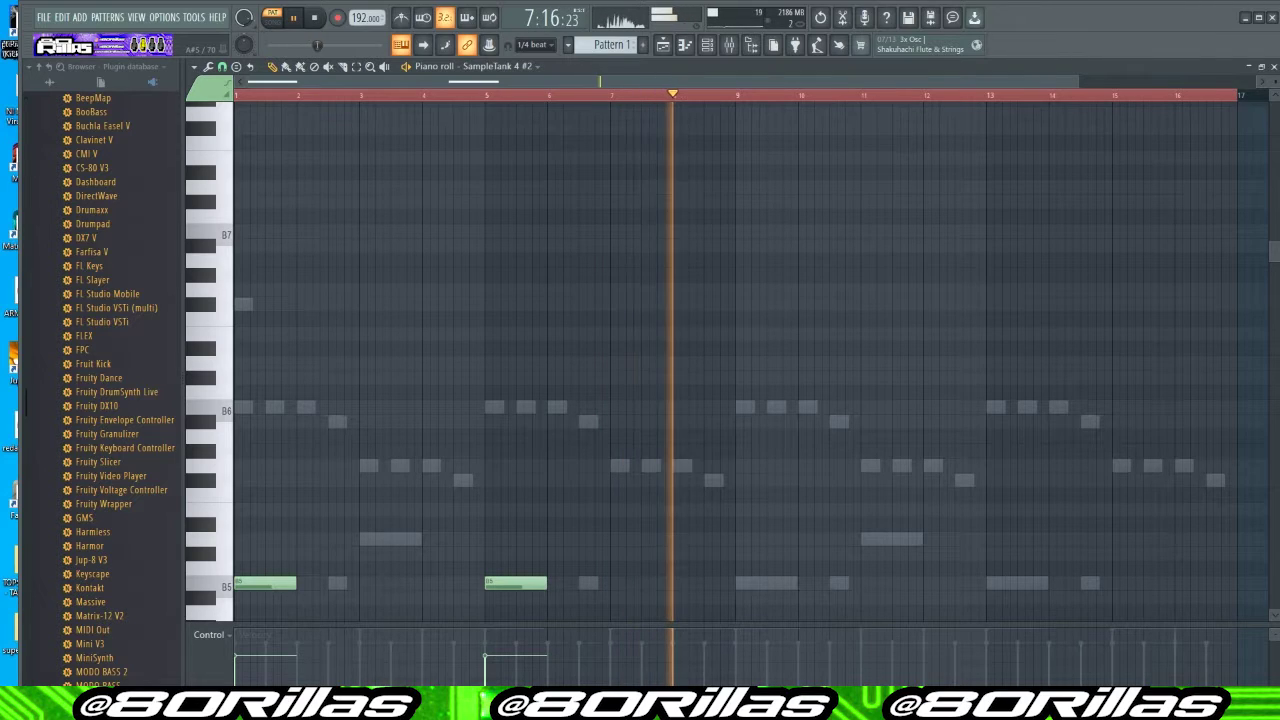
pyautogui.press('m')
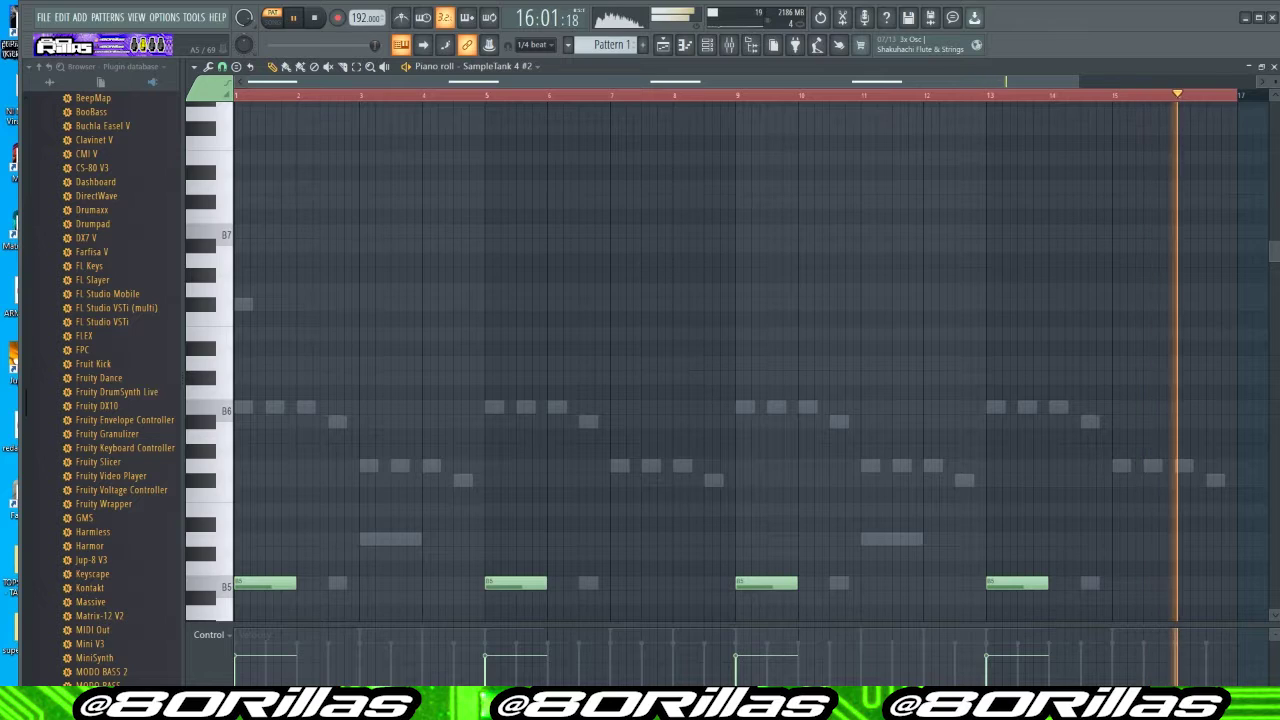
pyautogui.press('F6')
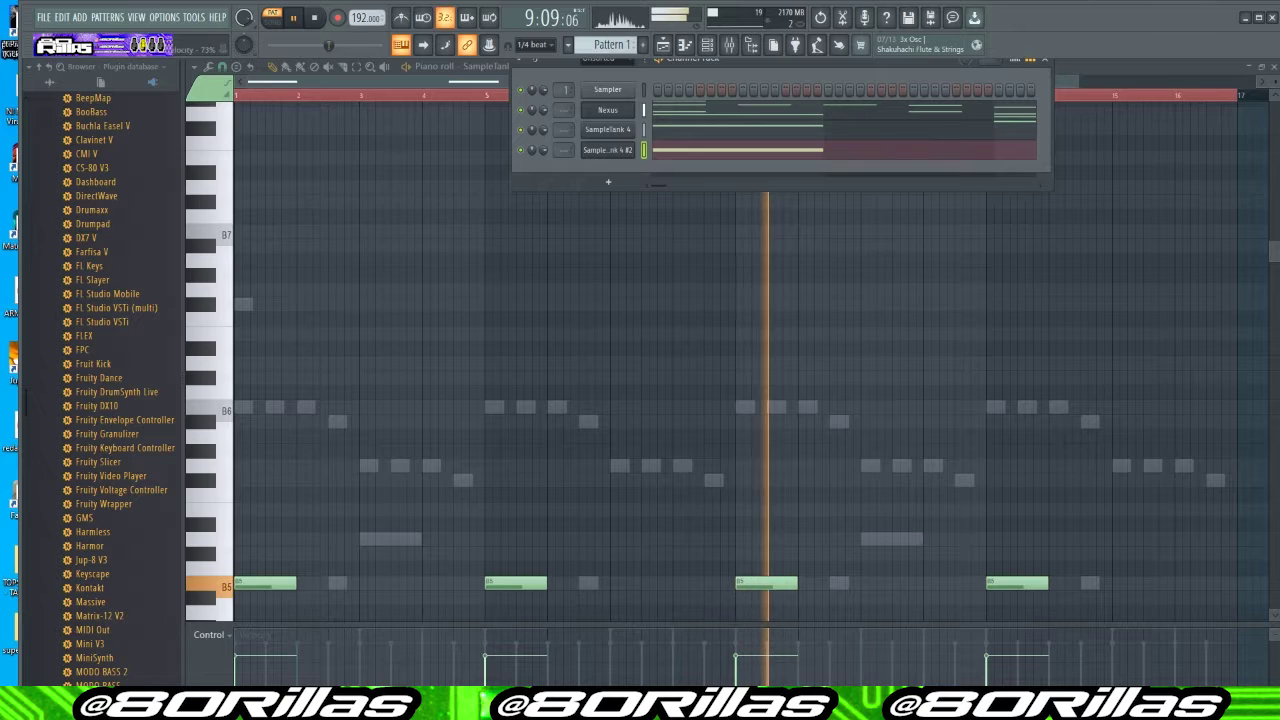
pyautogui.hotkey('alt', 'Tab')
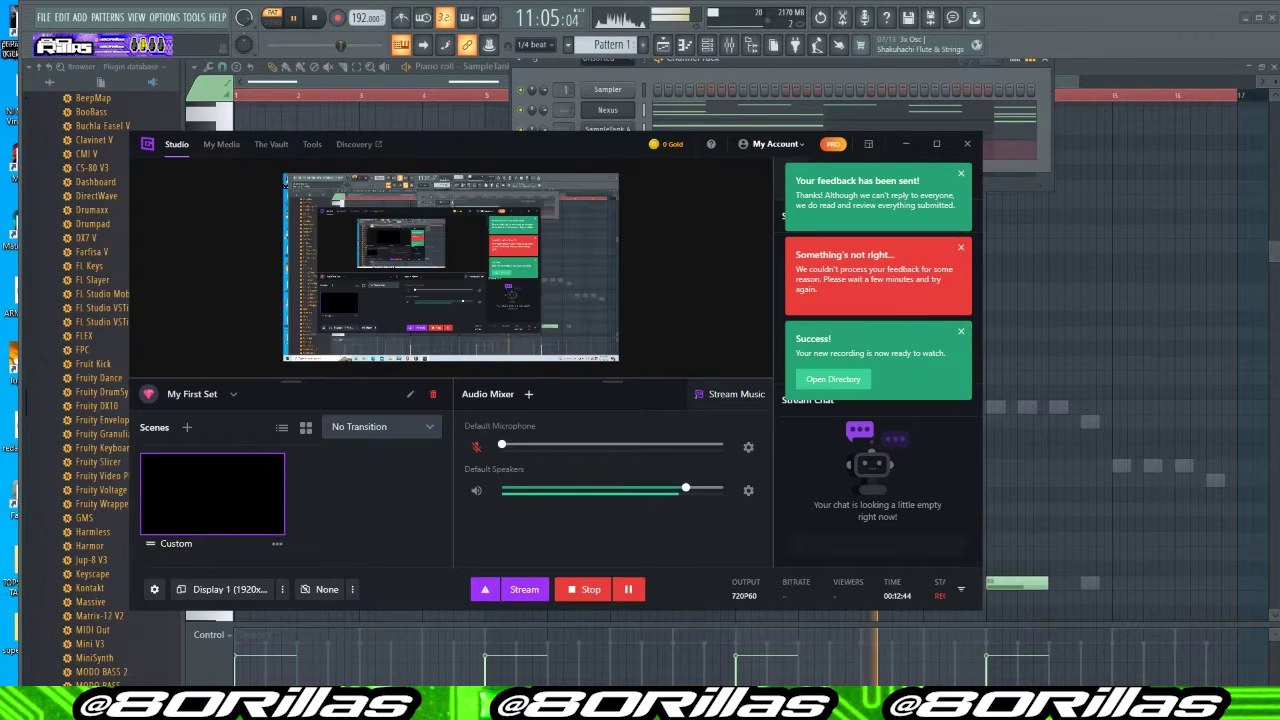
pyautogui.hotkey('alt', 'Tab')
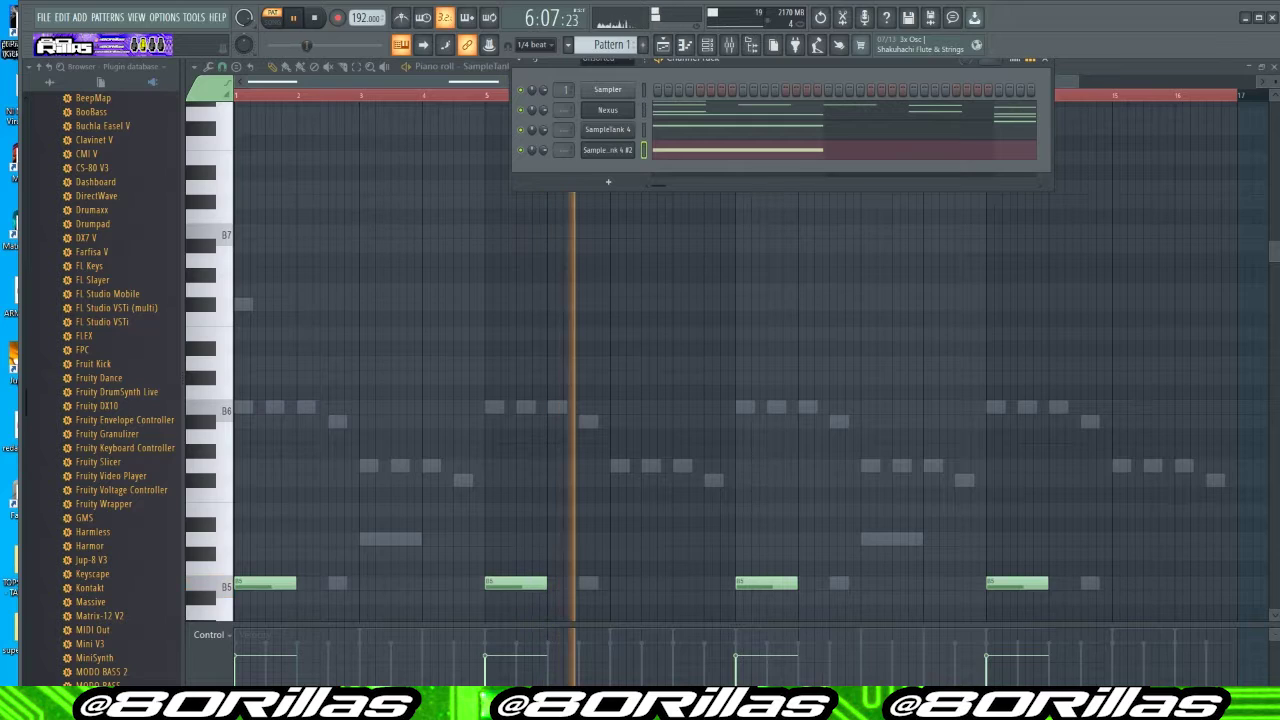
# Add a MODO BASS channel from the plugin database and select the Rick n' Bass model
pyautogui.scroll(4, 96, 363)
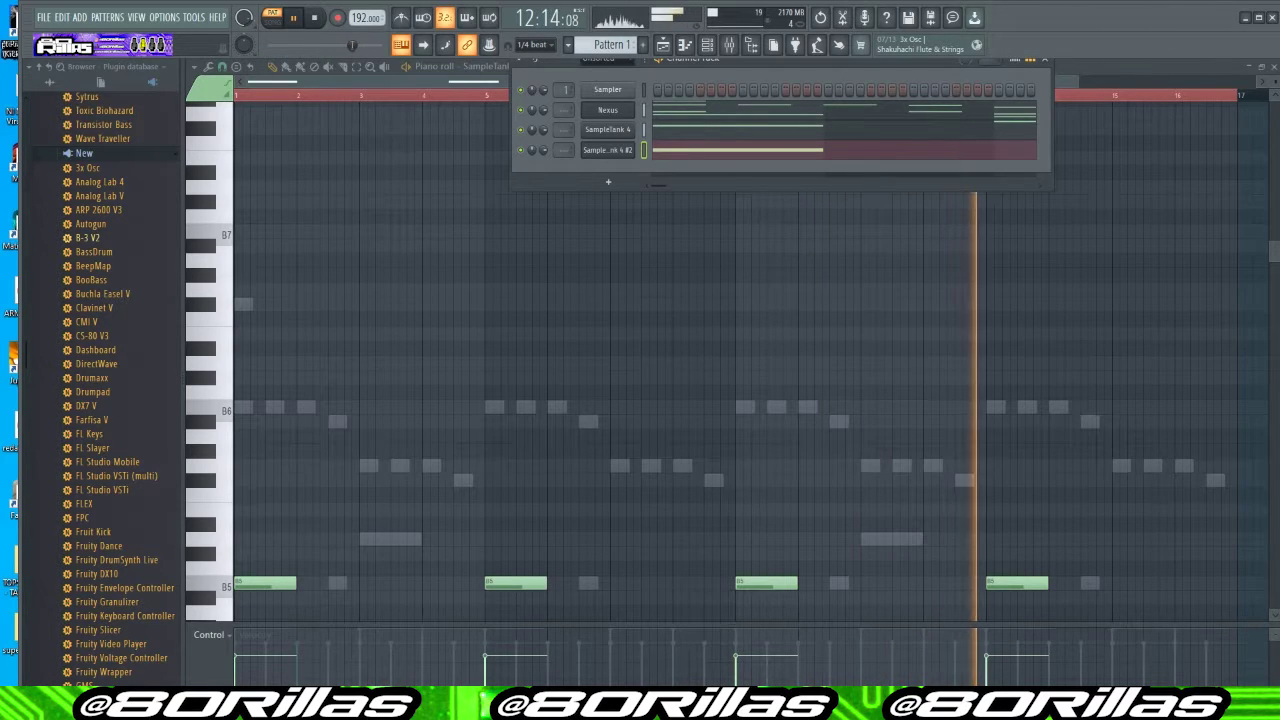
pyautogui.scroll(-15, 110, 380)
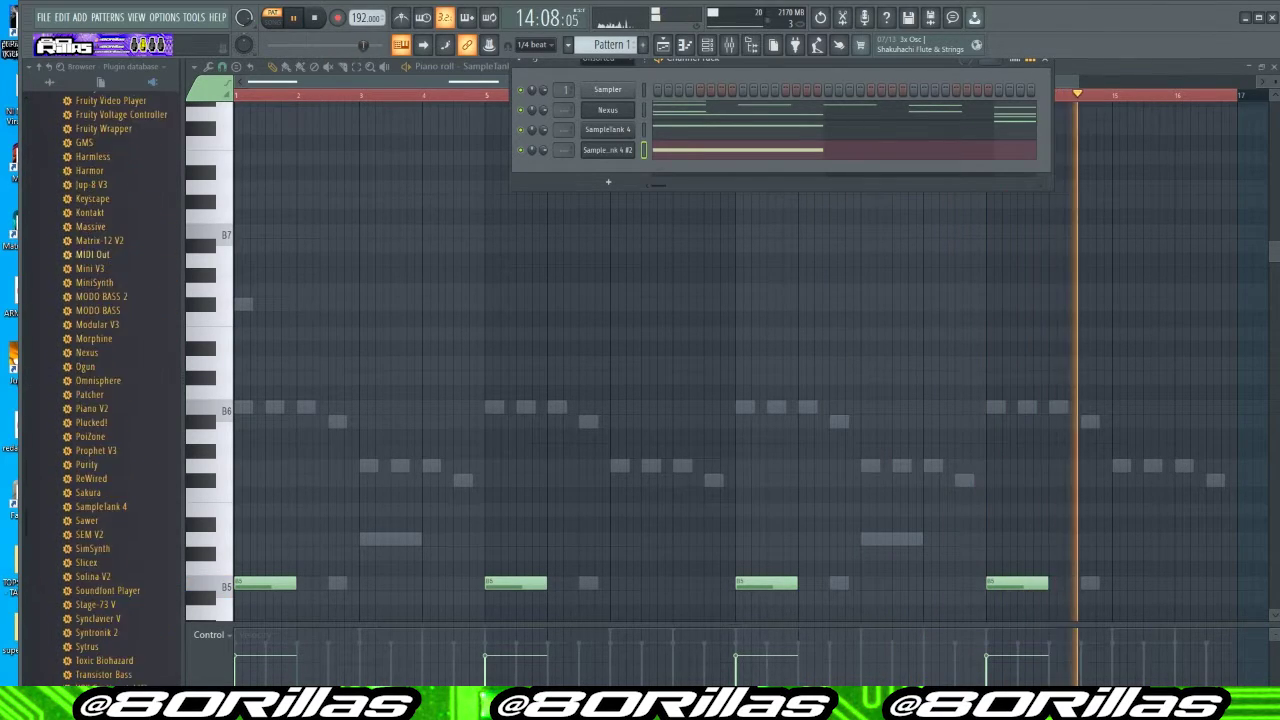
pyautogui.scroll(-3, 100, 521)
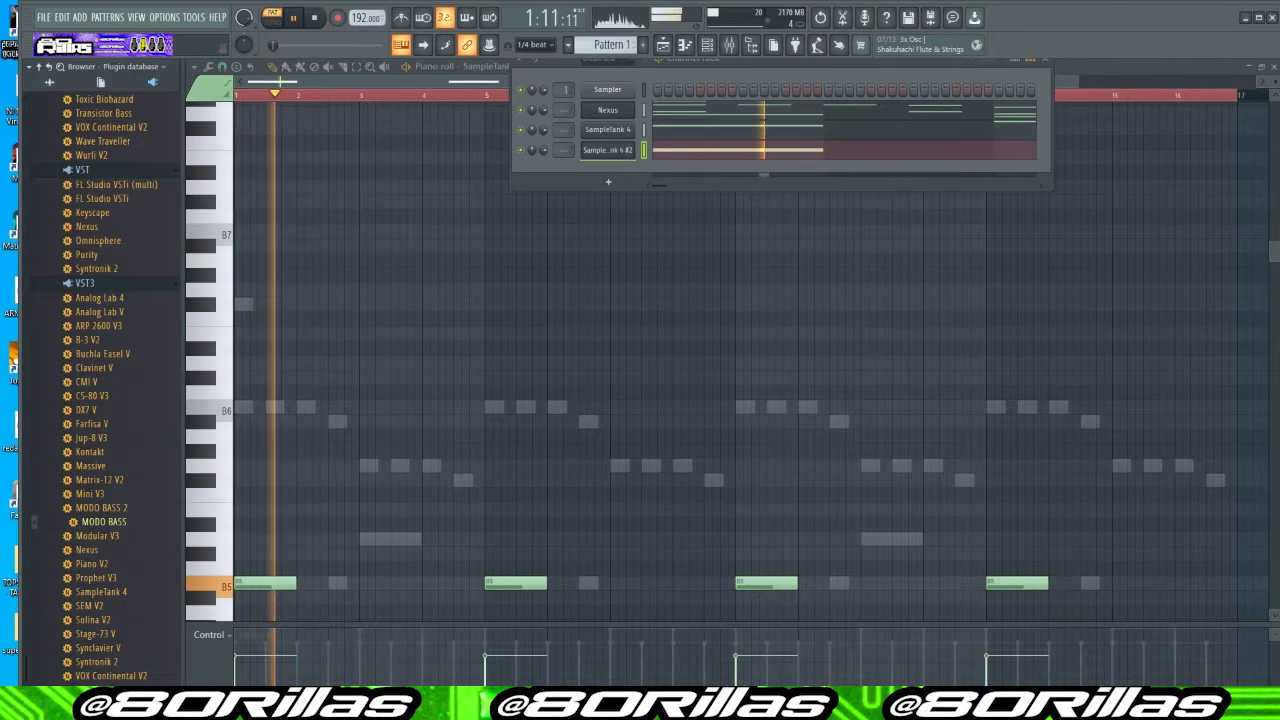
pyautogui.click(100, 521)
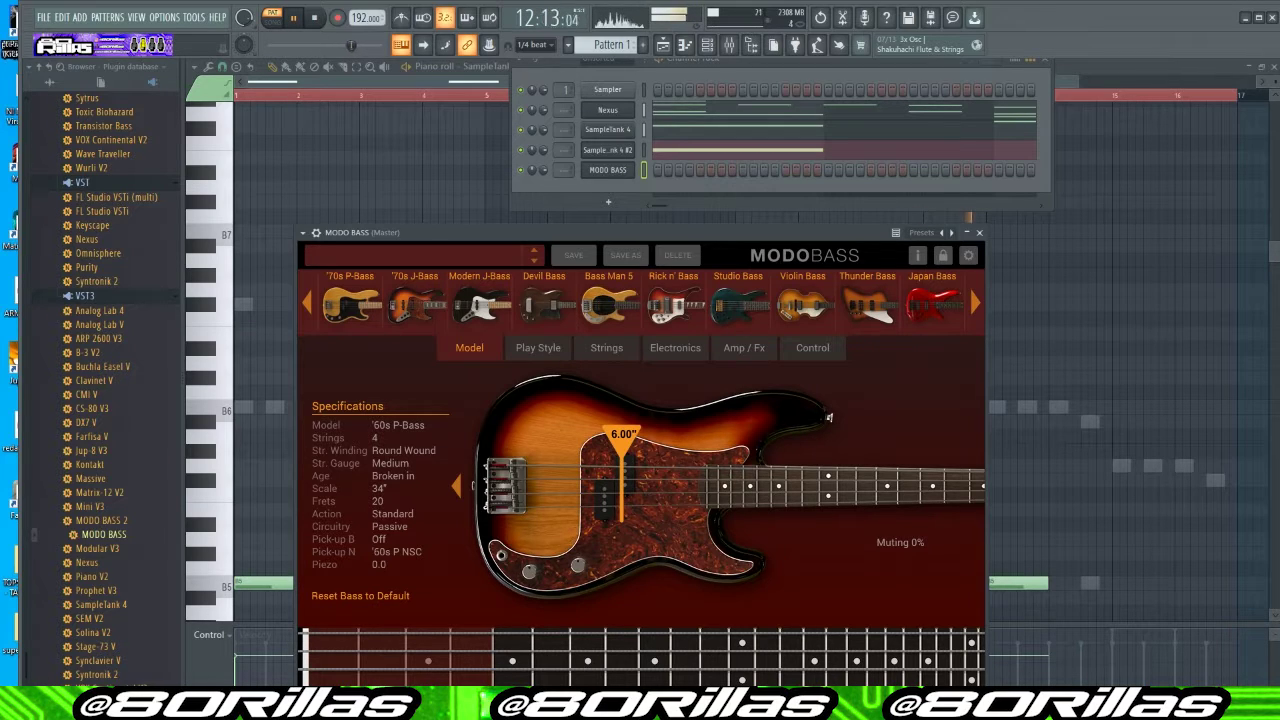
pyautogui.click(673, 300)
# Write one-bar MODO BASS notes: F#5 in bars 1 and 5, G5 in bars 3 and 8, A#5 in bar 4 and D5 in bar 7
pyautogui.rightClick(630, 168)
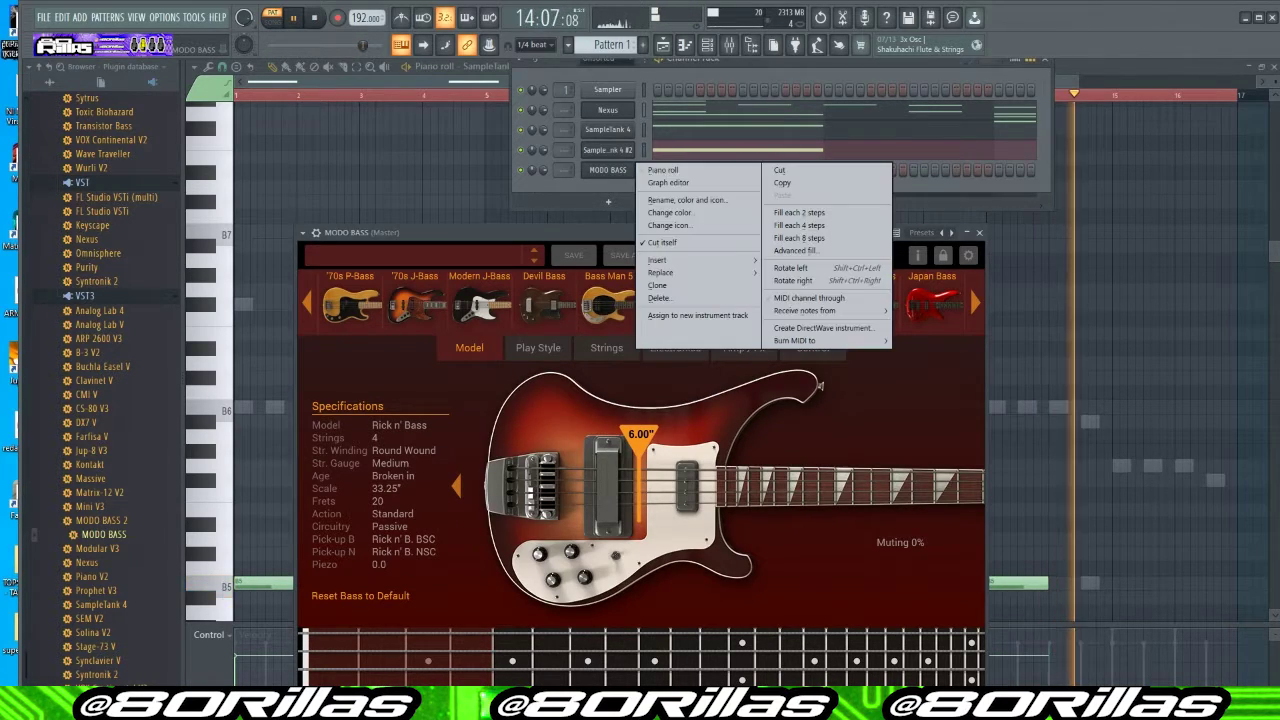
pyautogui.click(680, 175)
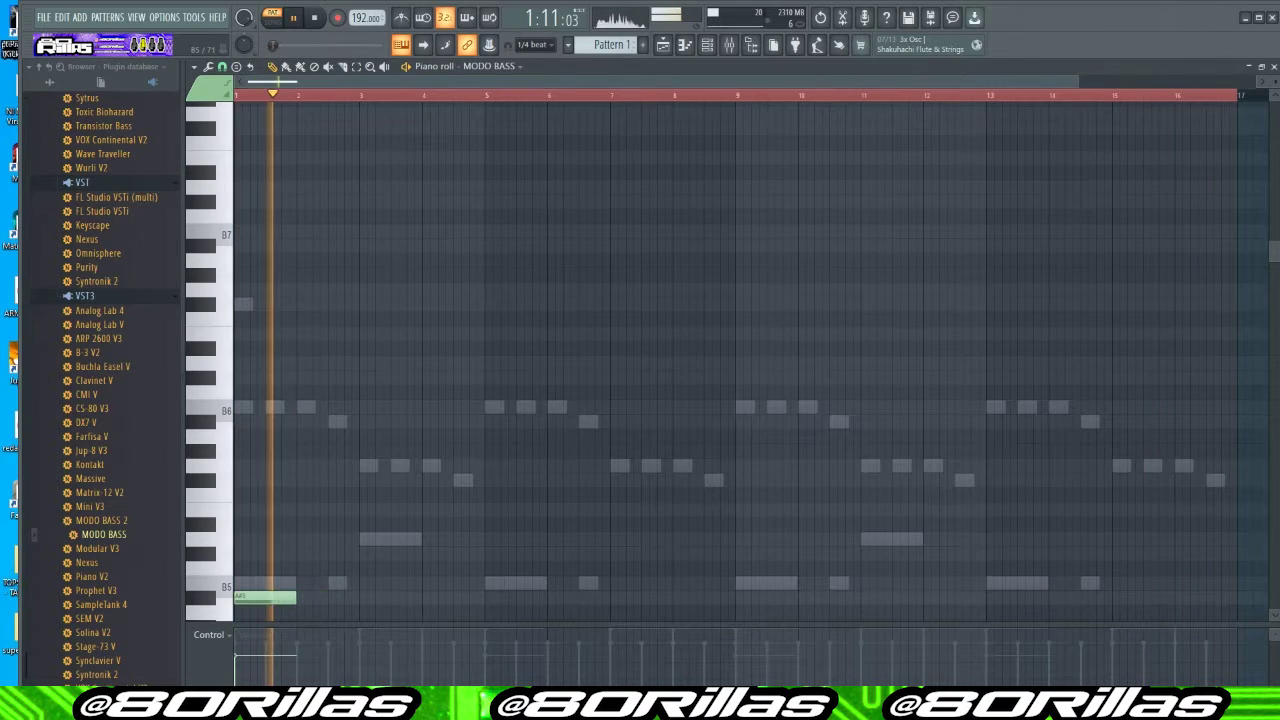
pyautogui.press('space')
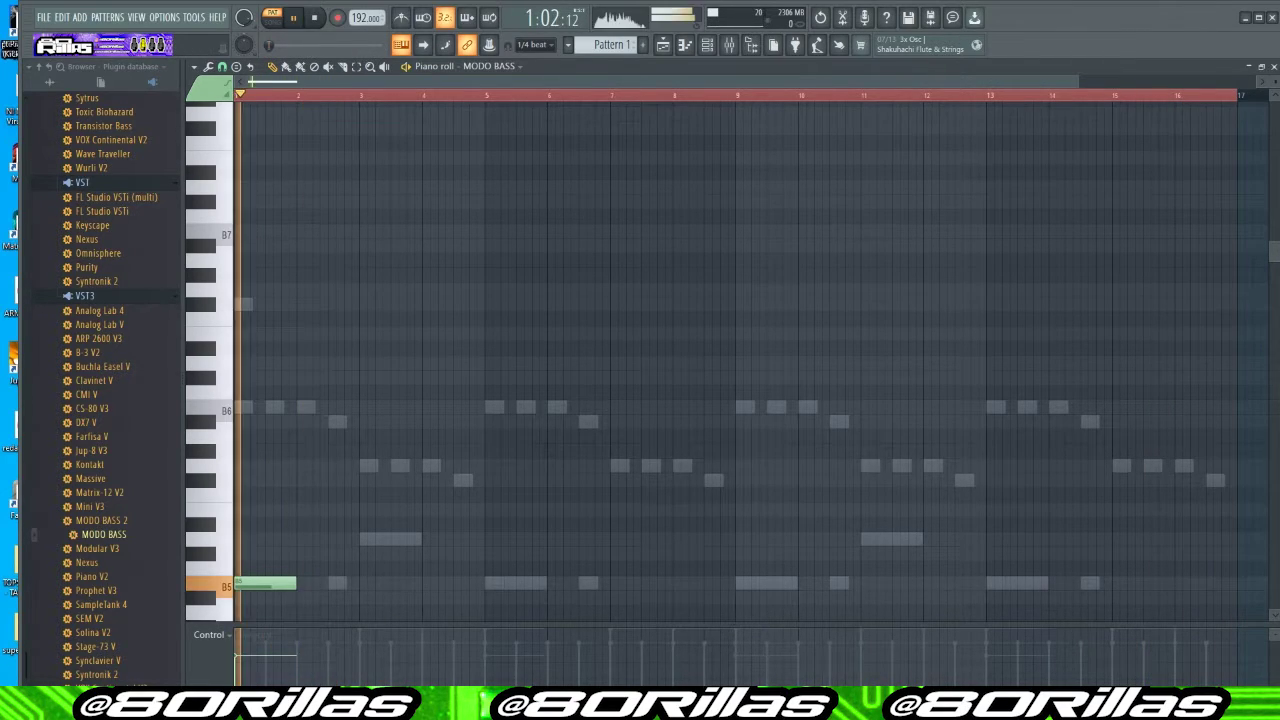
pyautogui.press('space')
pyautogui.scroll(-3, 736, 360)
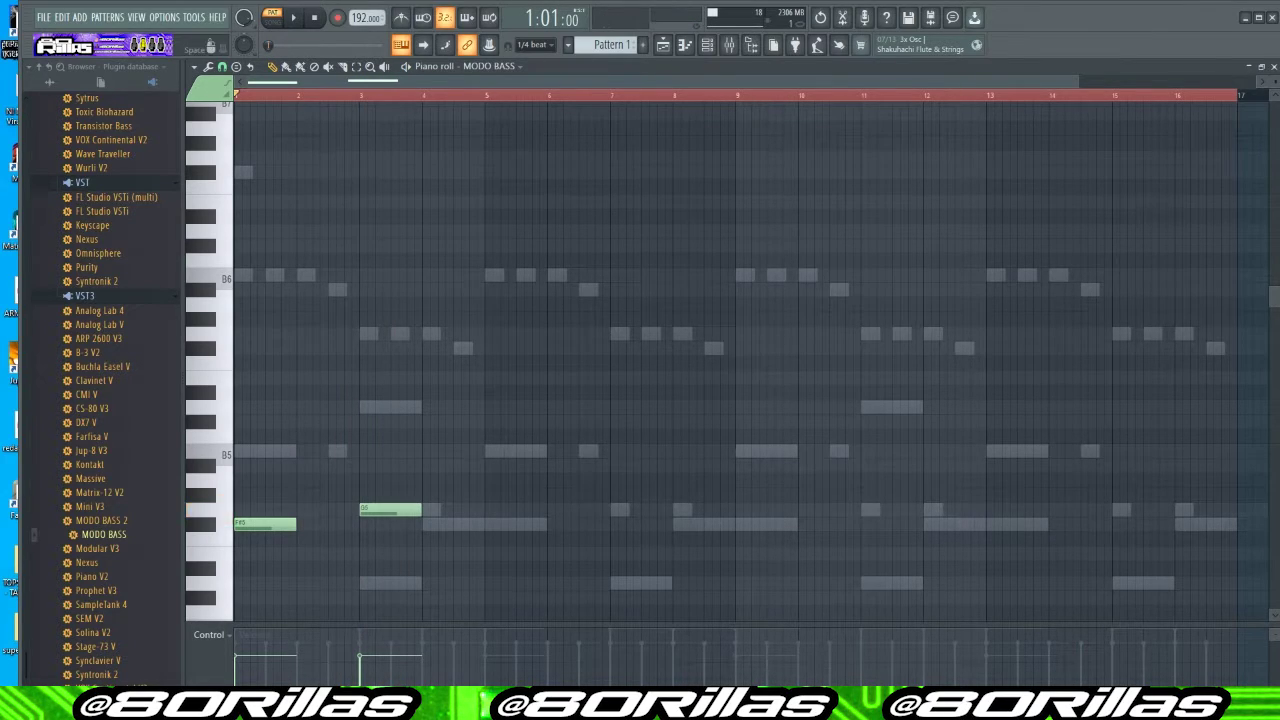
pyautogui.press('space')
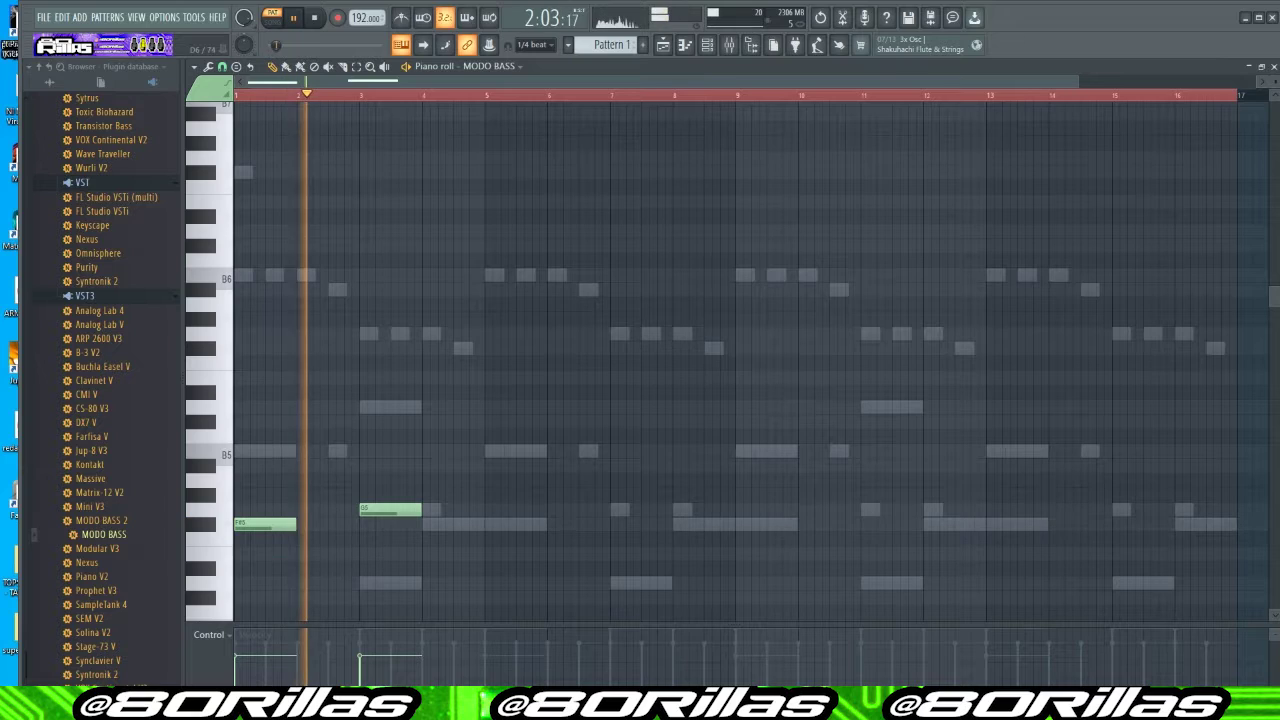
pyautogui.click(440, 451)
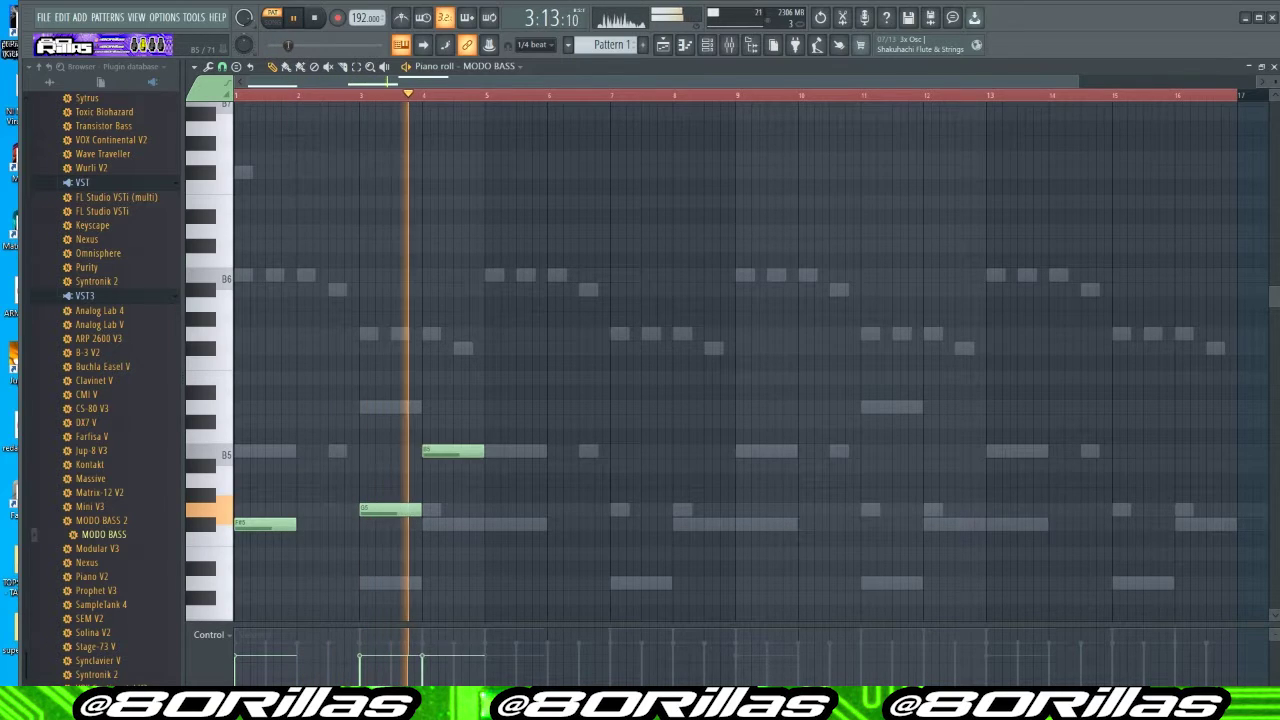
pyautogui.click(500, 465)
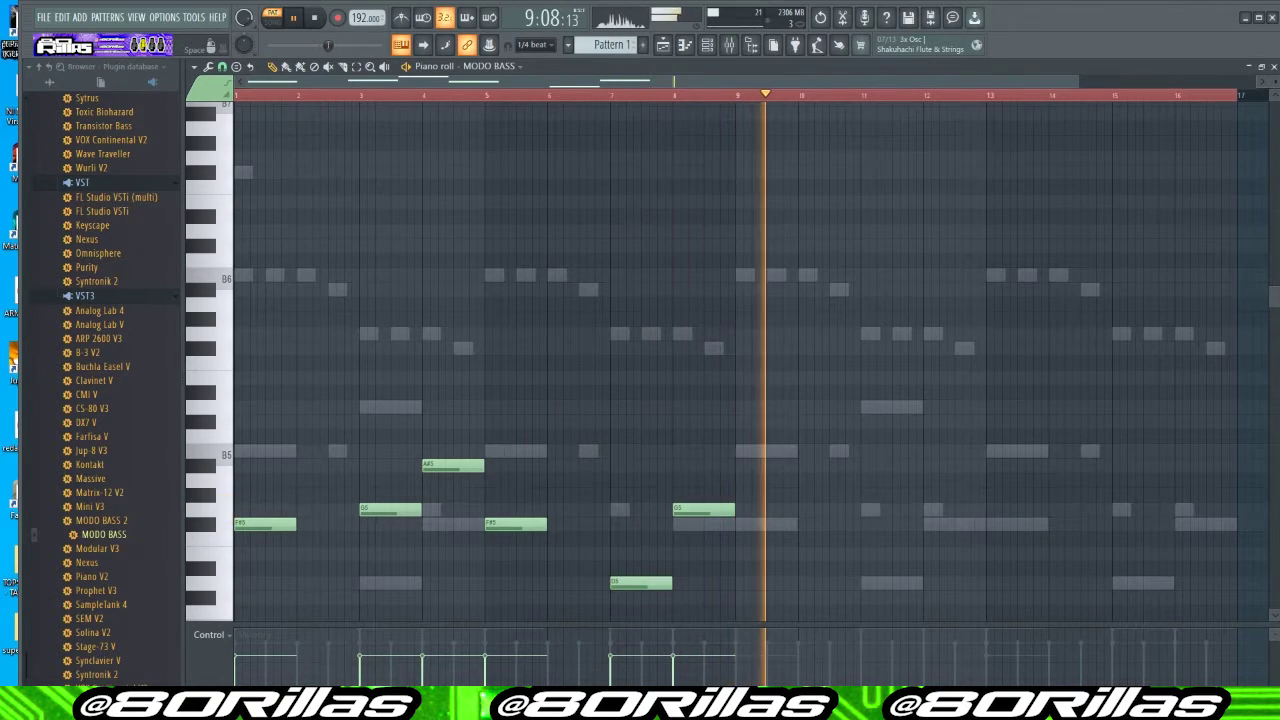
# Try E5 instead of F#5 for the bass note in bar 5 while playing the pattern
pyautogui.press('space')
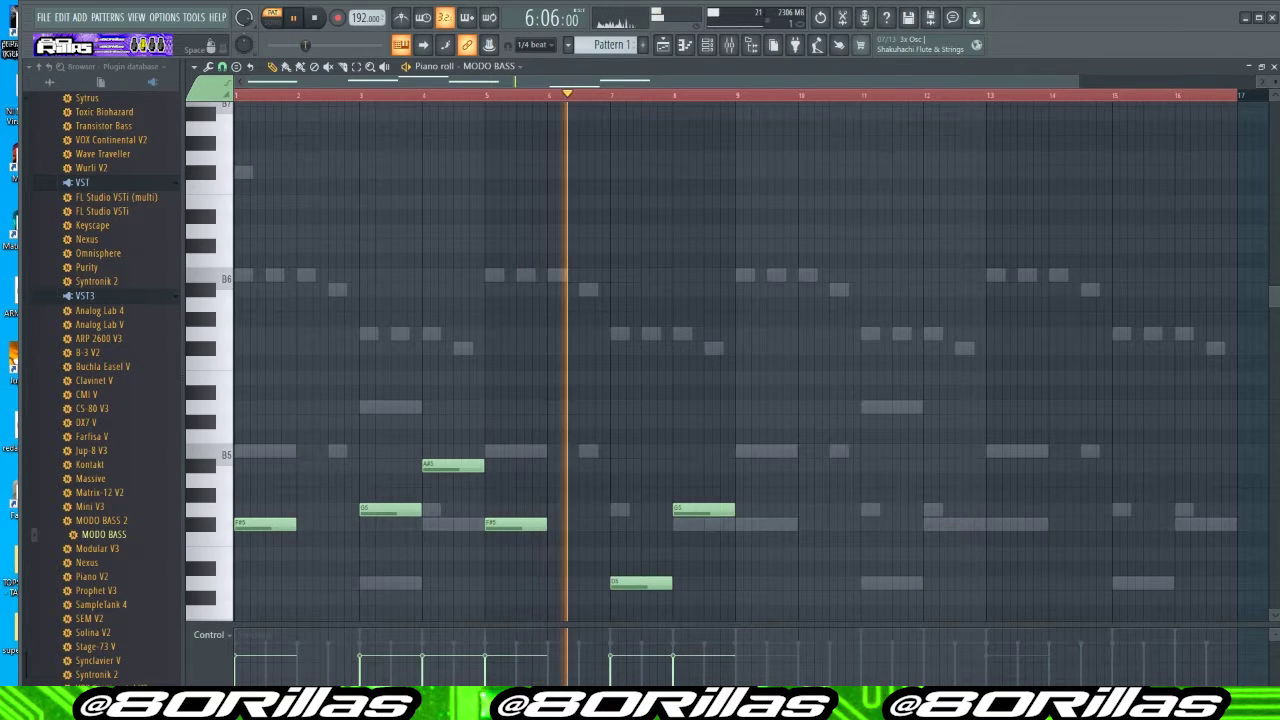
pyautogui.press('space')
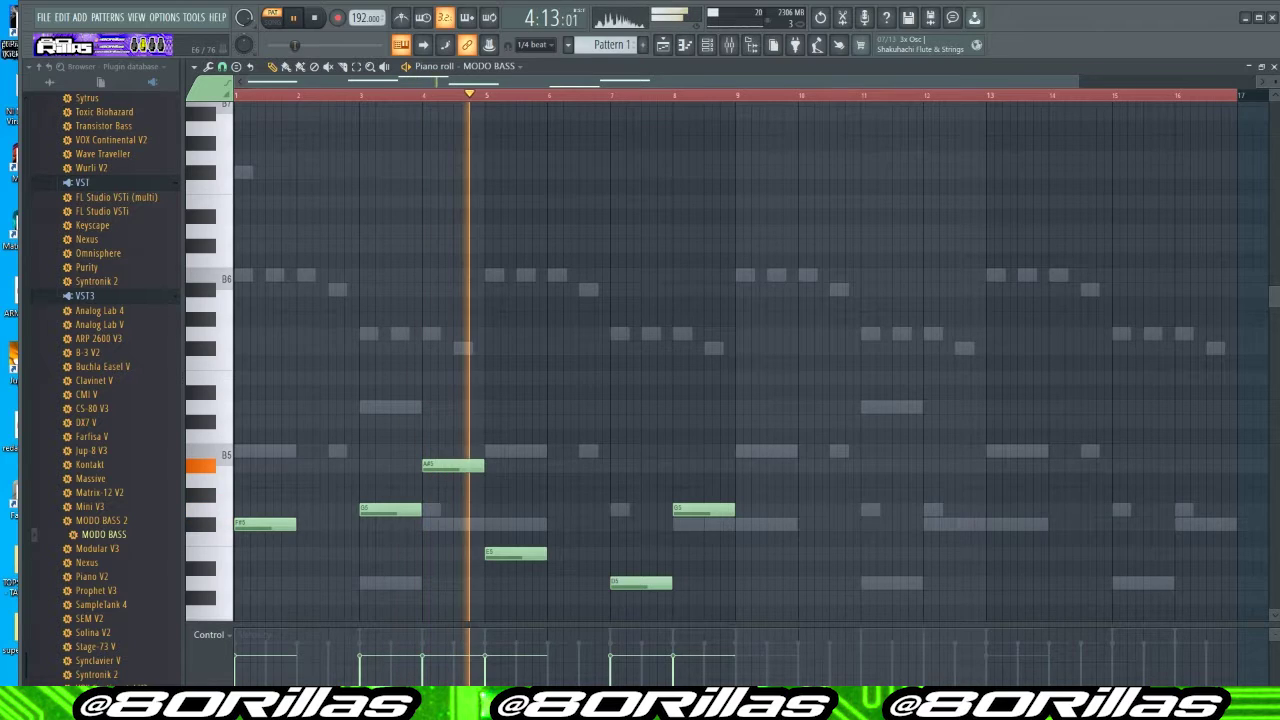
pyautogui.press('space')
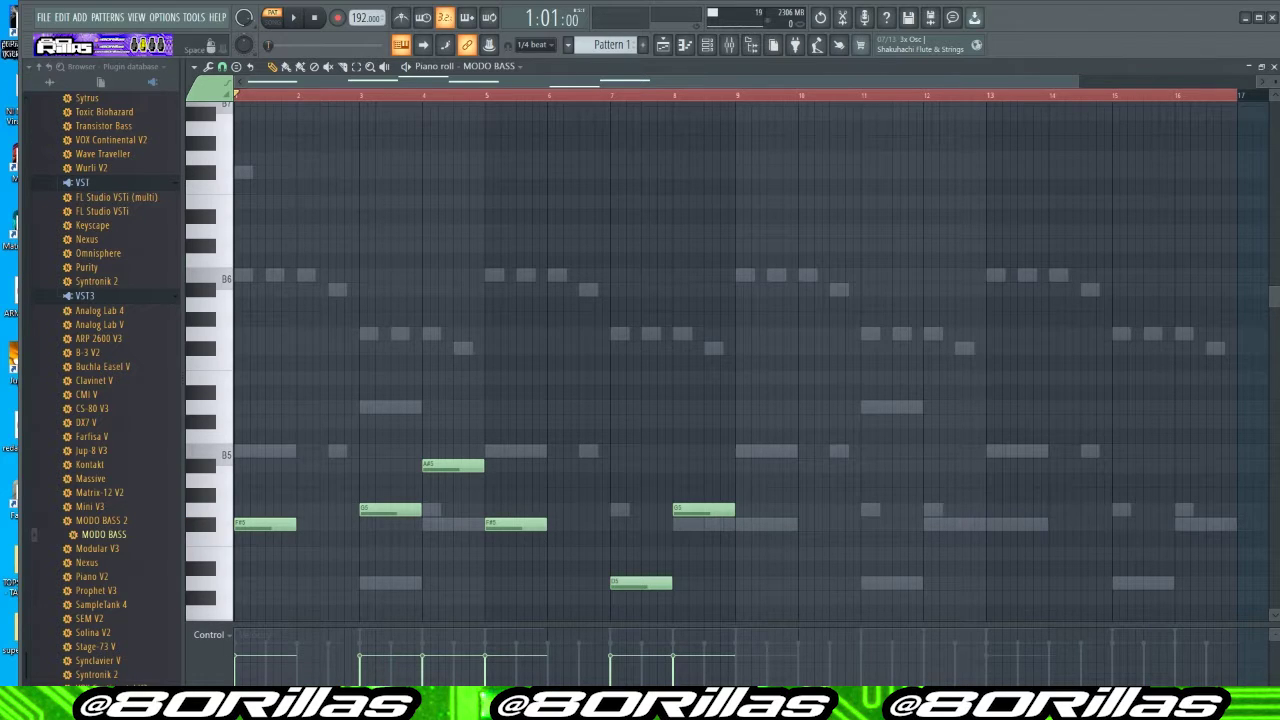
# Audition the bass line with D5 in bar 8 and G5 in bar 9, and with C#5 in bar 8 alone
pyautogui.press('space')
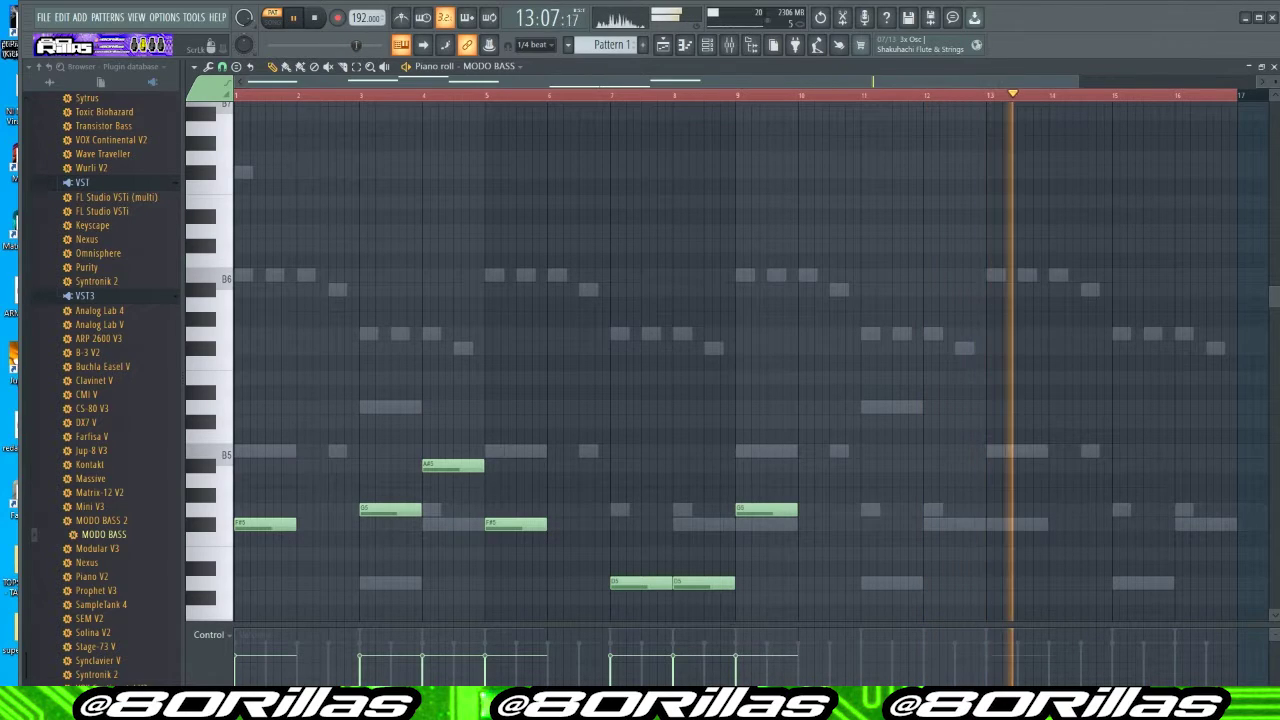
pyautogui.press('space')
pyautogui.press('space')
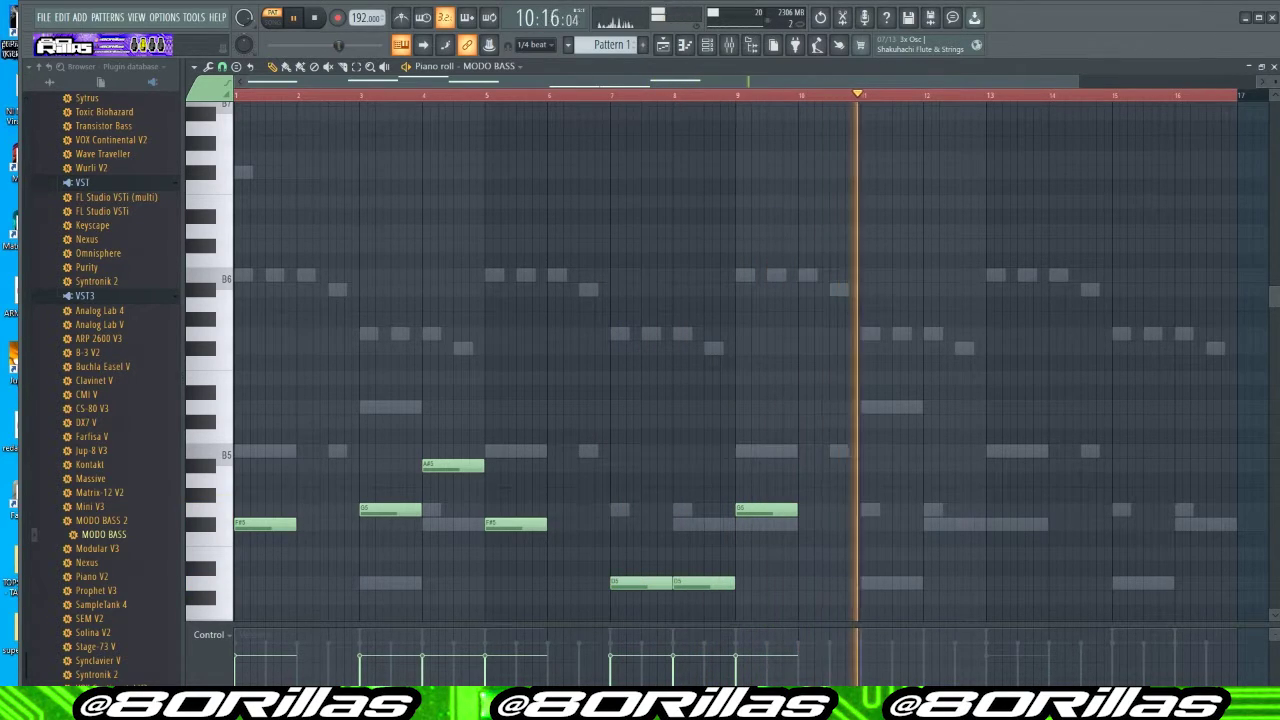
pyautogui.press('space')
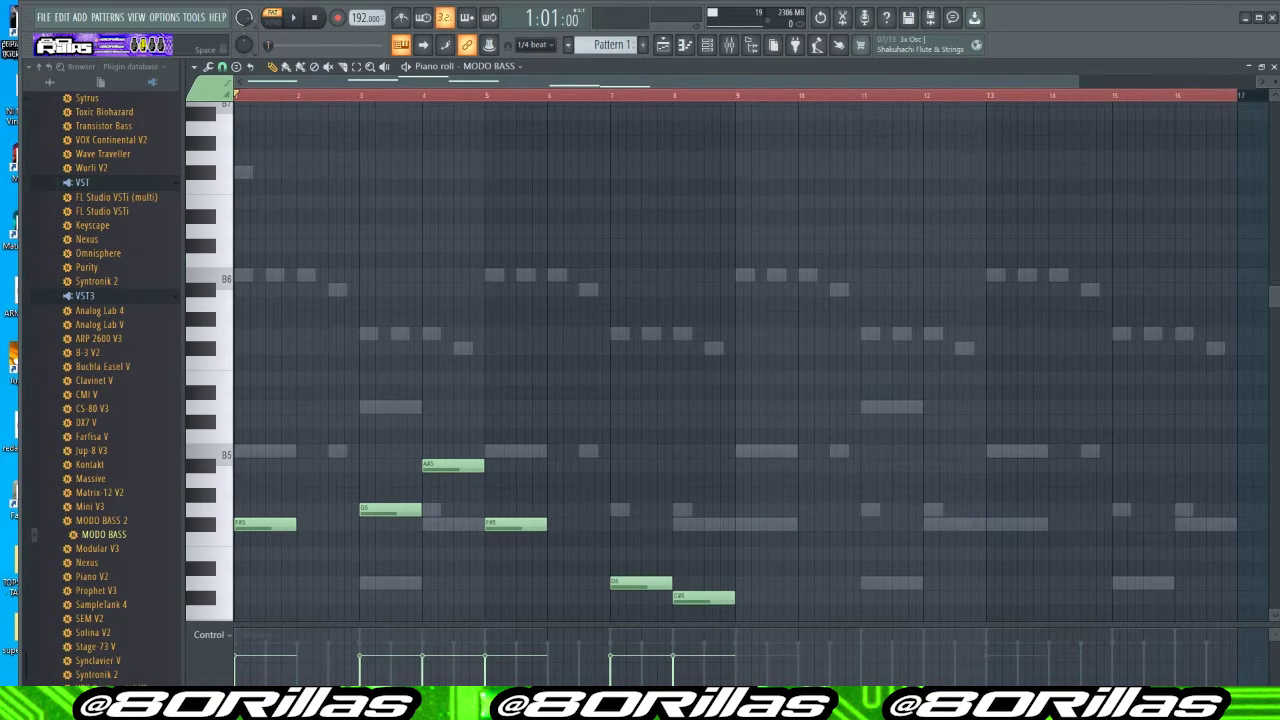
pyautogui.press('space')
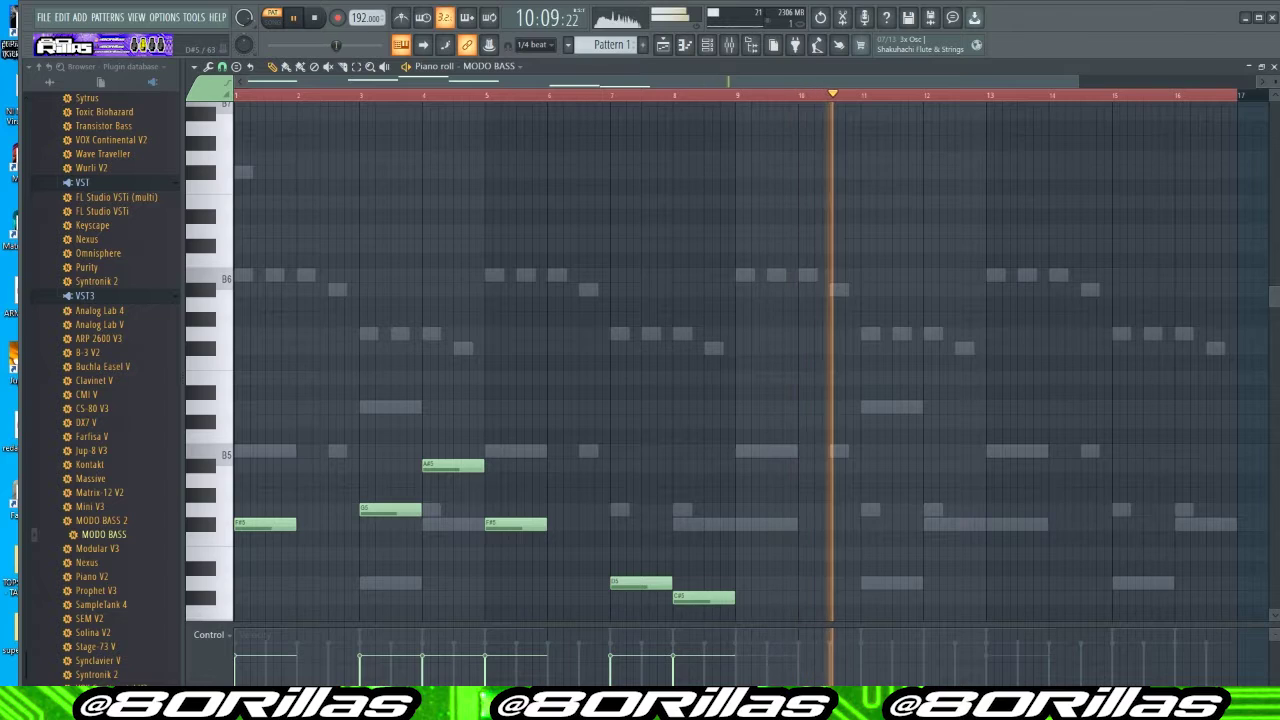
# Set the bass note in bar 8 to A#4 and stop playback
pyautogui.scroll(-3, 735, 360)
pyautogui.moveTo(704, 509); pyautogui.dragTo(704, 553)
pyautogui.press('space')
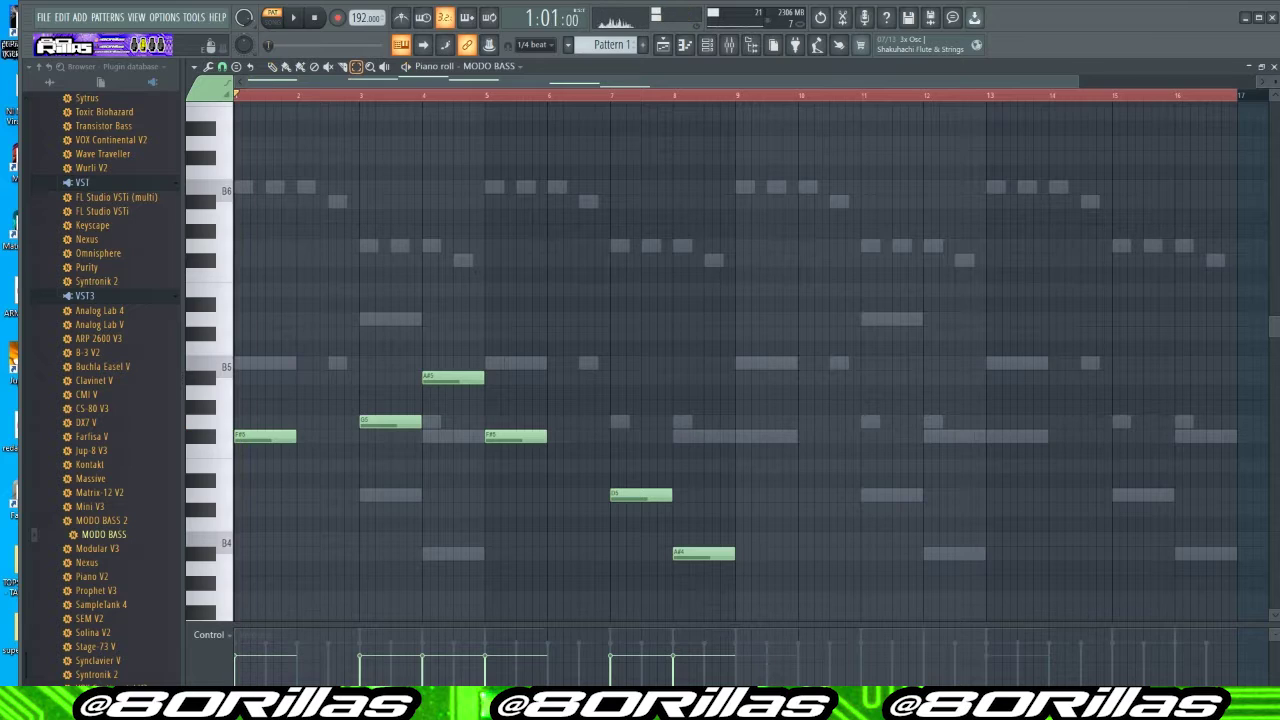
pyautogui.moveTo(718, 588); pyautogui.dragTo(234, 343)
pyautogui.hotkey('ctrl', 'b')
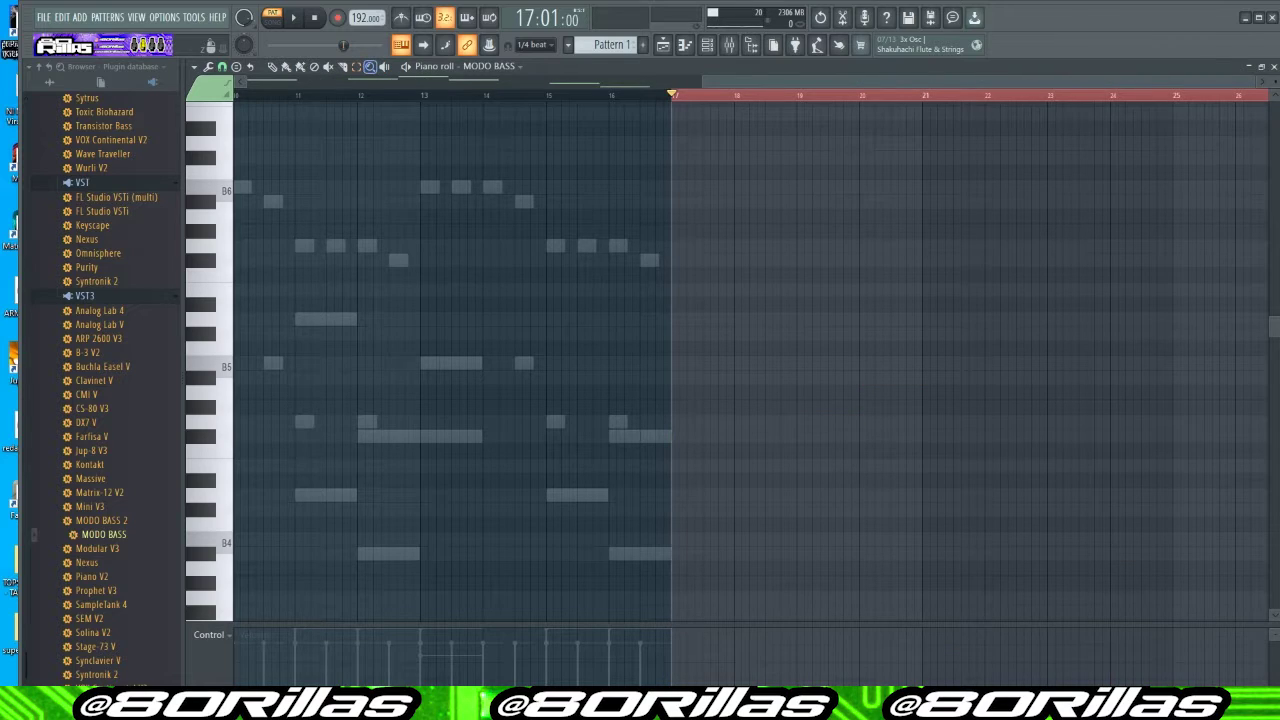
pyautogui.hotkey('ctrl', 'd')
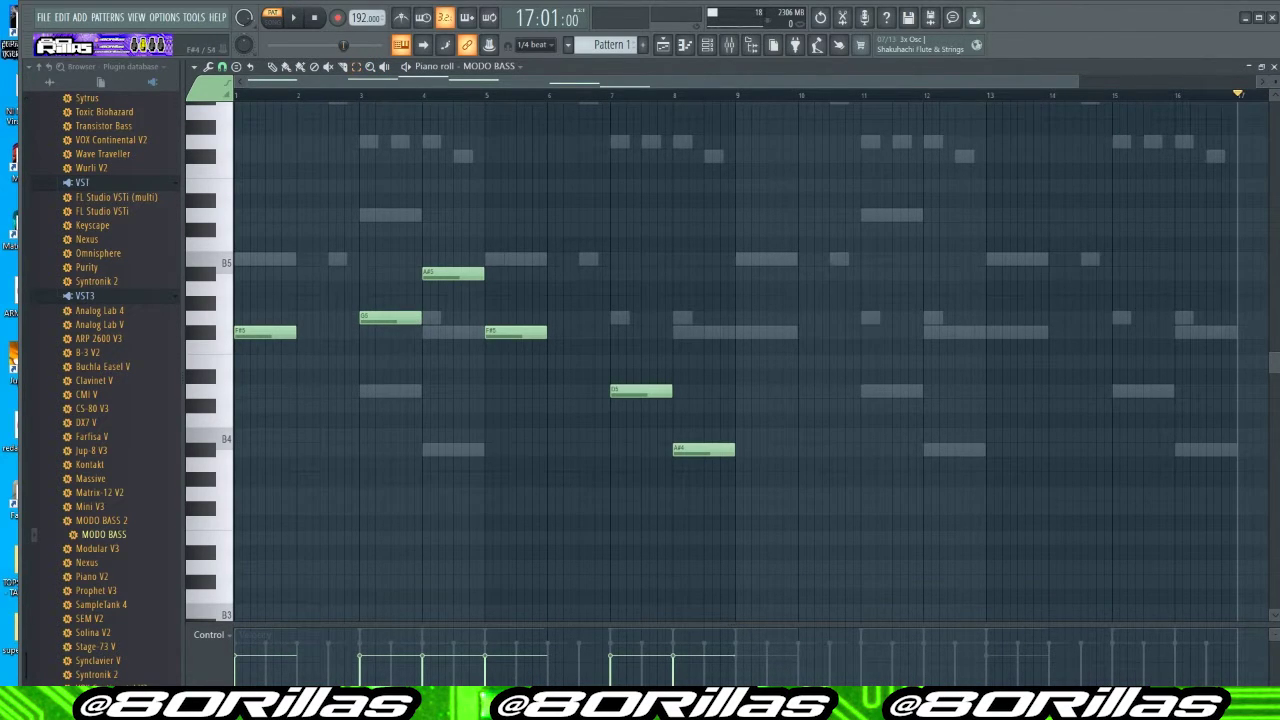
# Duplicate the eight-bar bass line into bars 9 to 16 and select all the bass notes
pyautogui.moveTo(696, 515); pyautogui.dragTo(233, 253)
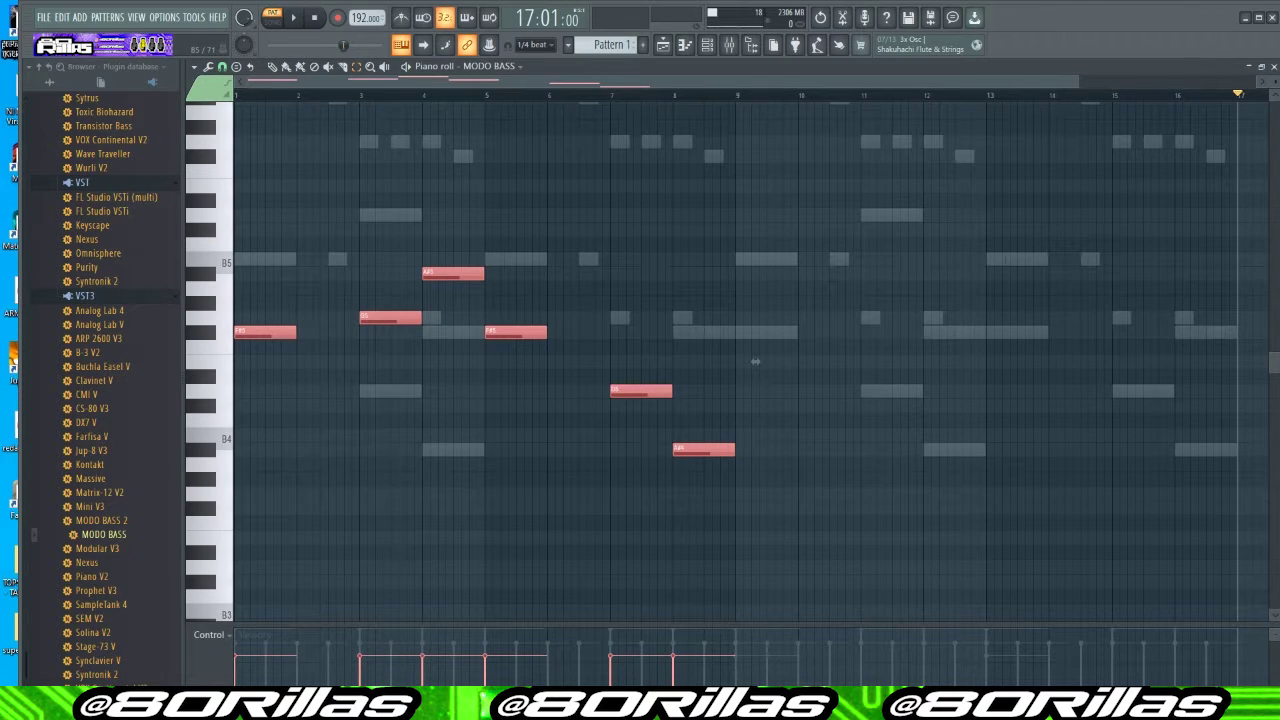
pyautogui.hotkey('ctrl', 'b')
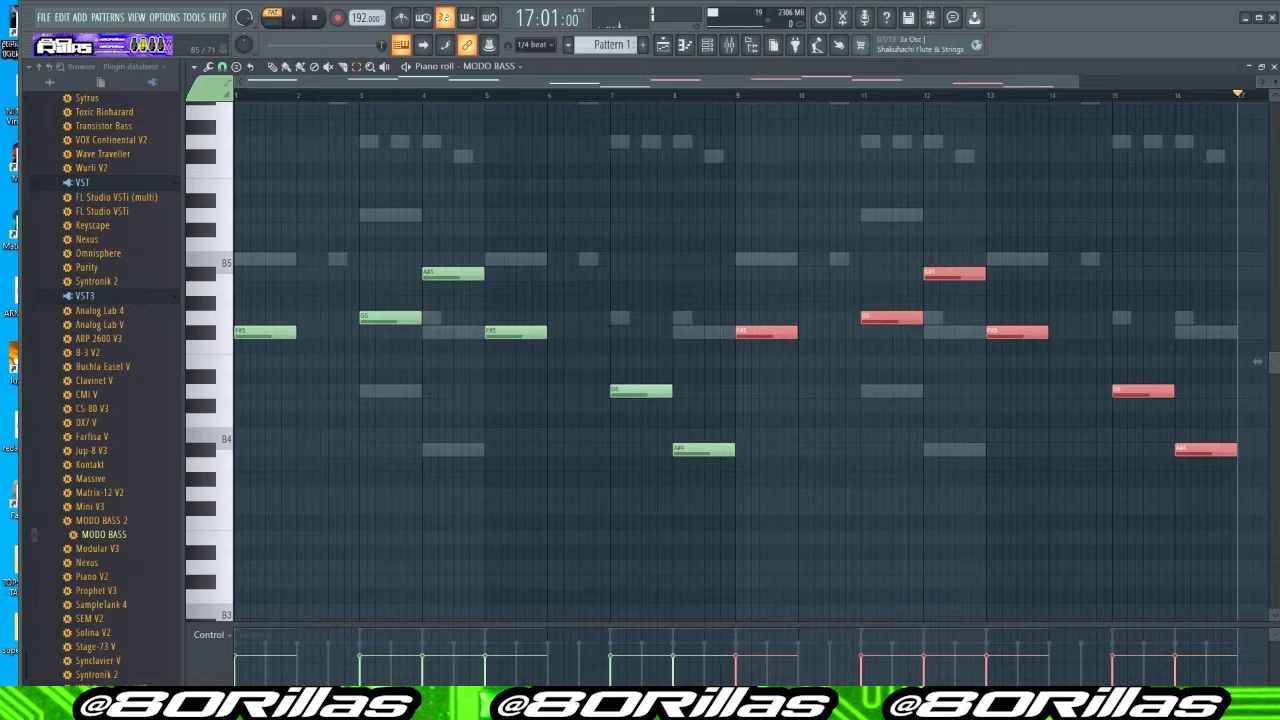
pyautogui.hotkey('ctrl', 'a')
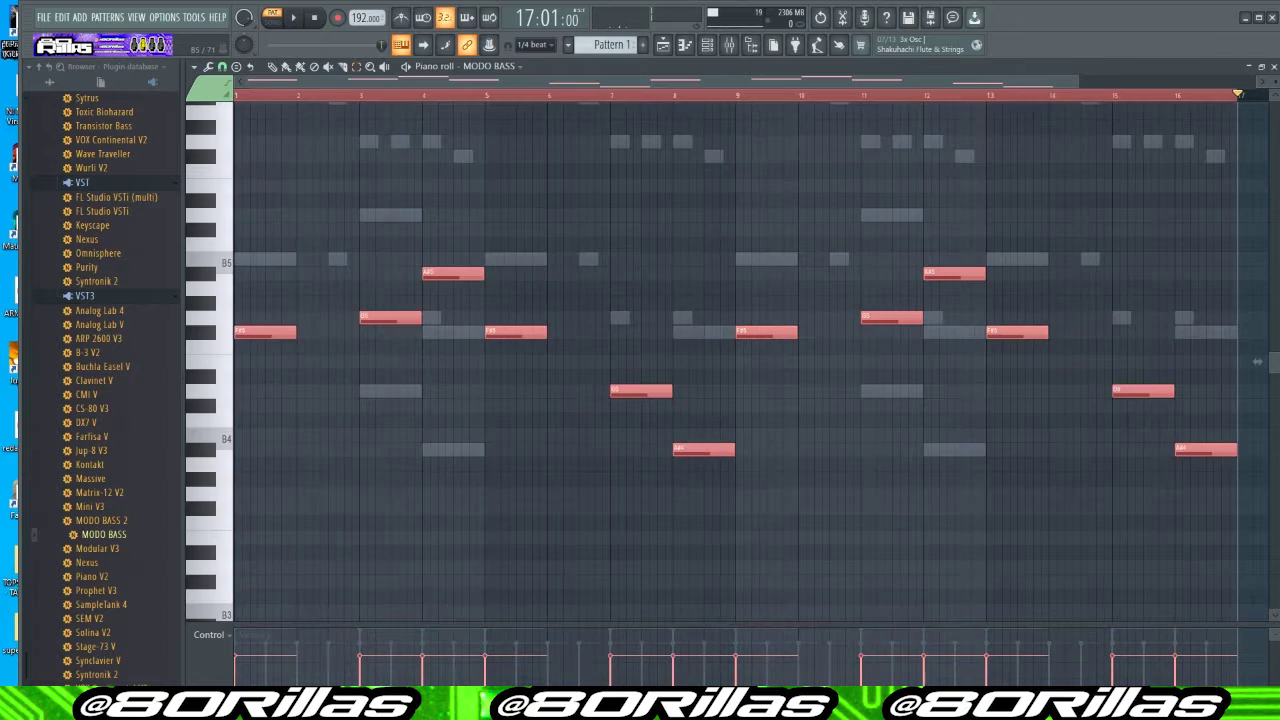
# Transpose all the selected bass notes down one octave and listen to the full 16-bar pattern
pyautogui.hotkey('ctrl', 'Down')
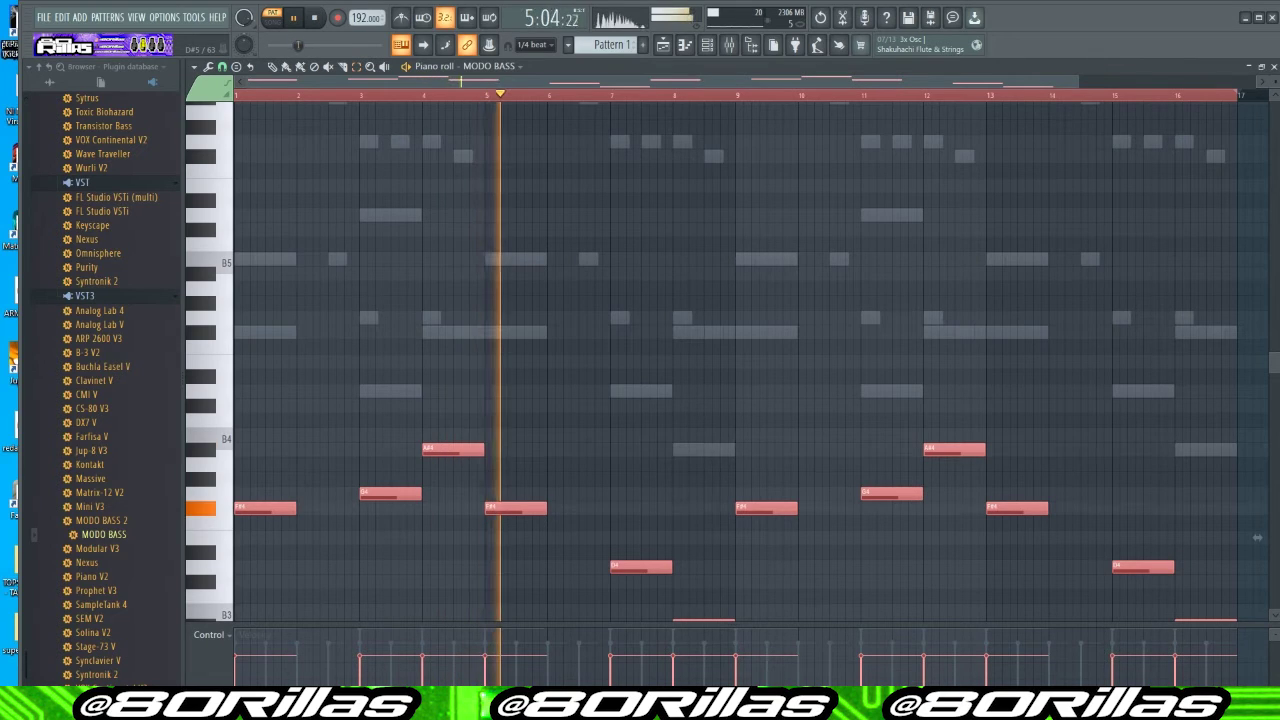
pyautogui.scroll(-3, 735, 360)
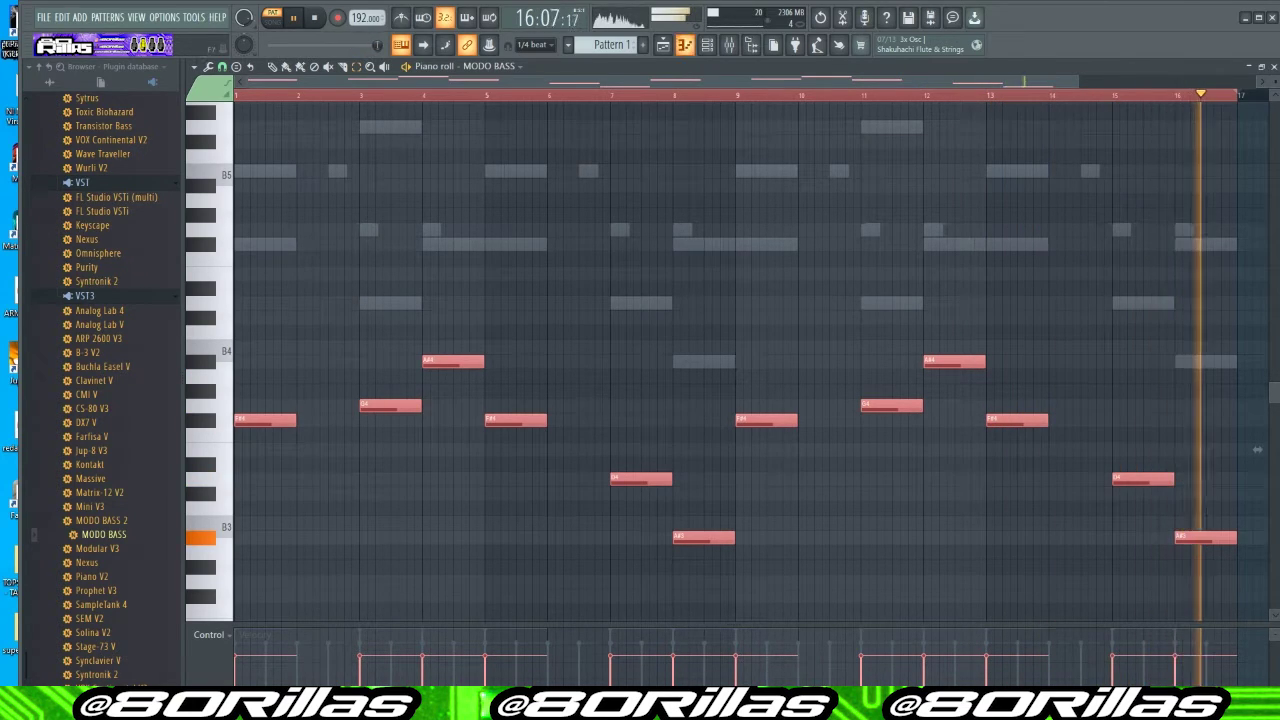
pyautogui.press('F6')
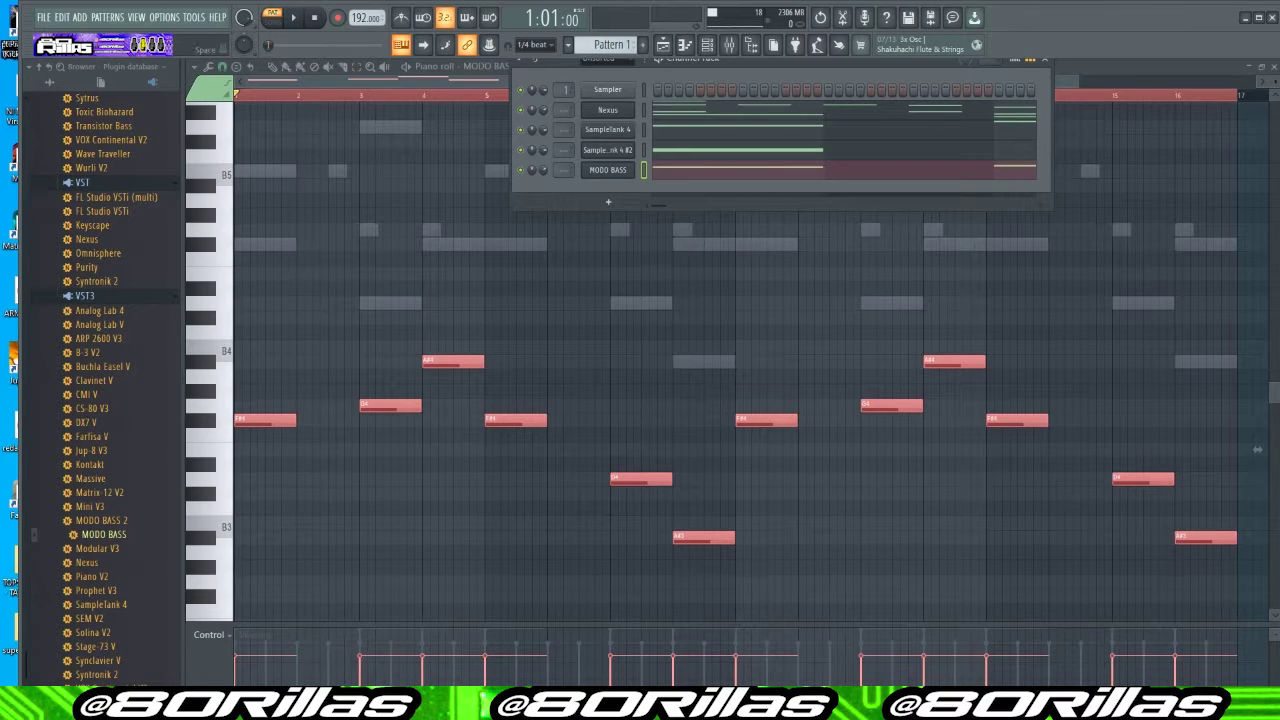
pyautogui.press('space')
# Render Pattern 1 as an audio clip and close the open plugin windows
pyautogui.click(590, 44)
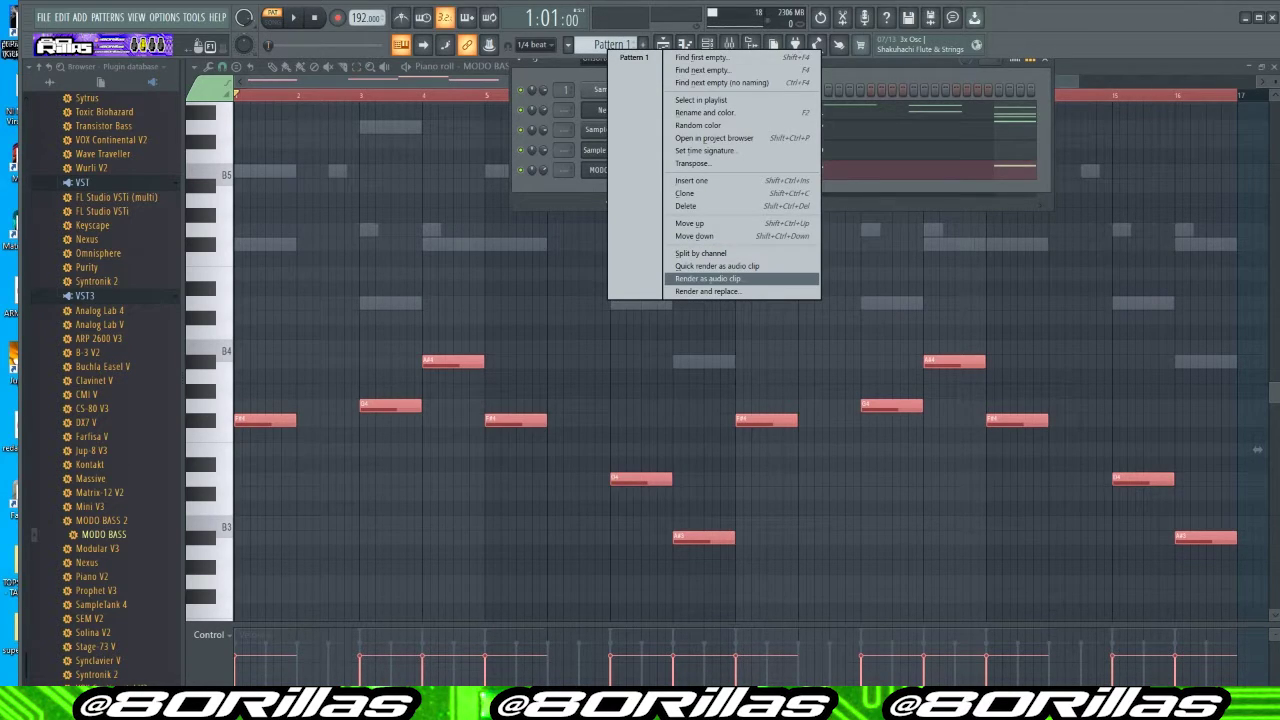
pyautogui.click(708, 278)
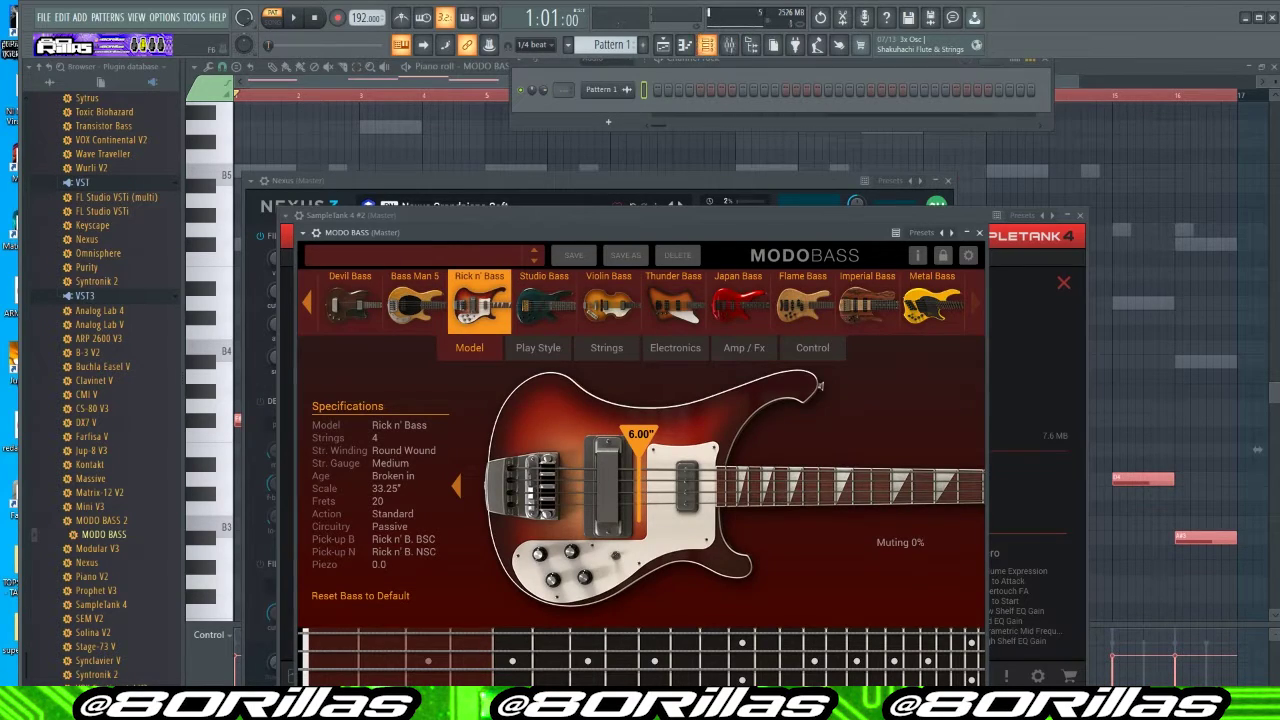
pyautogui.press('F12')
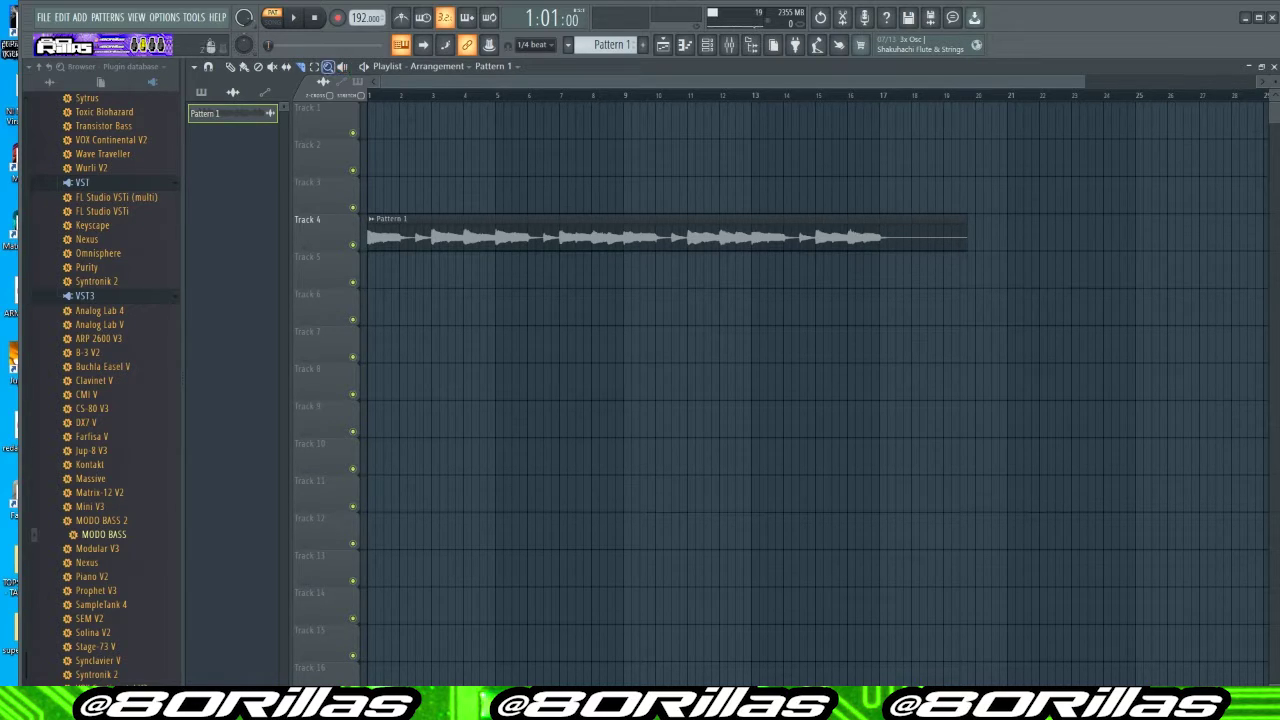
# Slice the Pattern 1 audio clip at bar 17, delete the tail after it and play back the start
pyautogui.scroll(5, 800, 390)
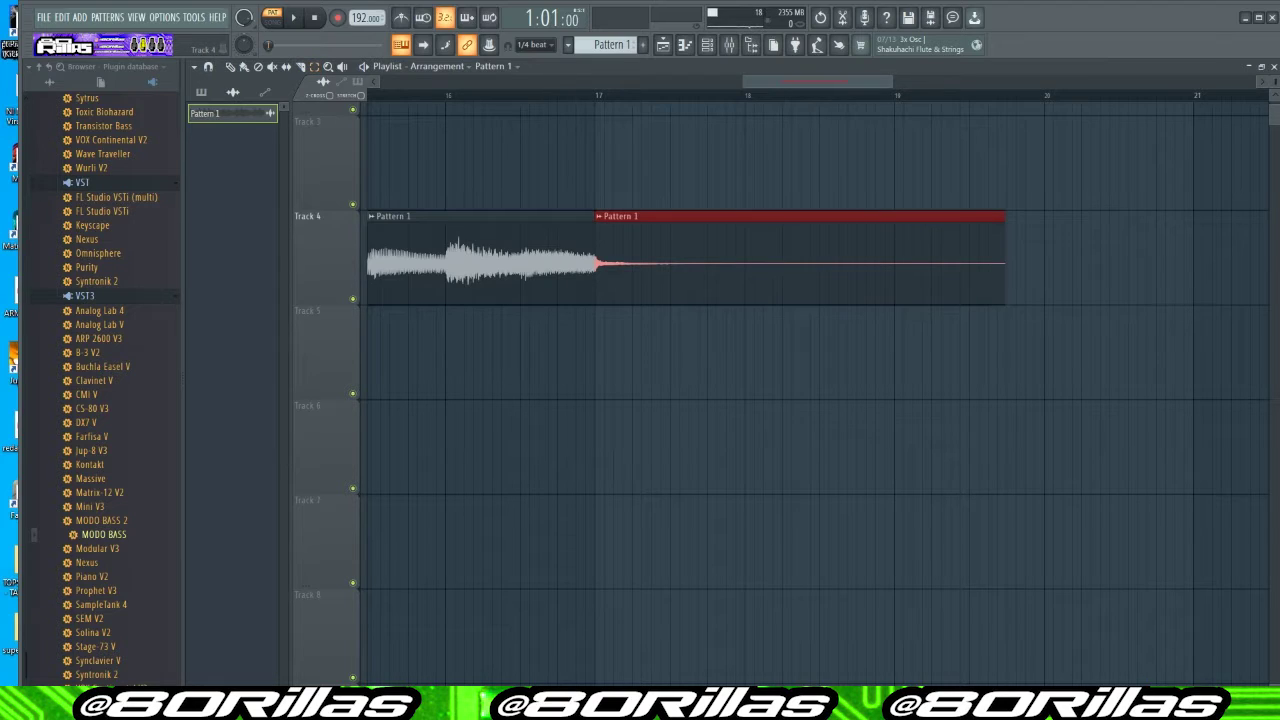
pyautogui.press('Delete')
pyautogui.press('Home')
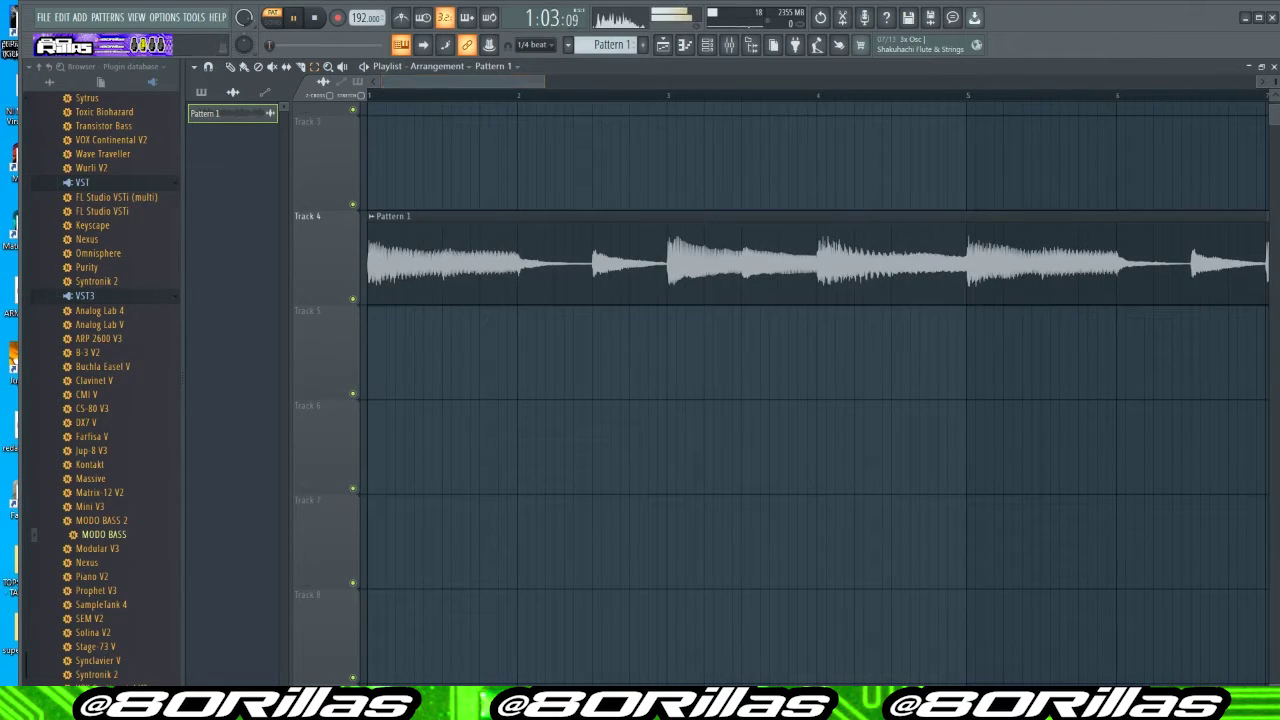
pyautogui.press('space')
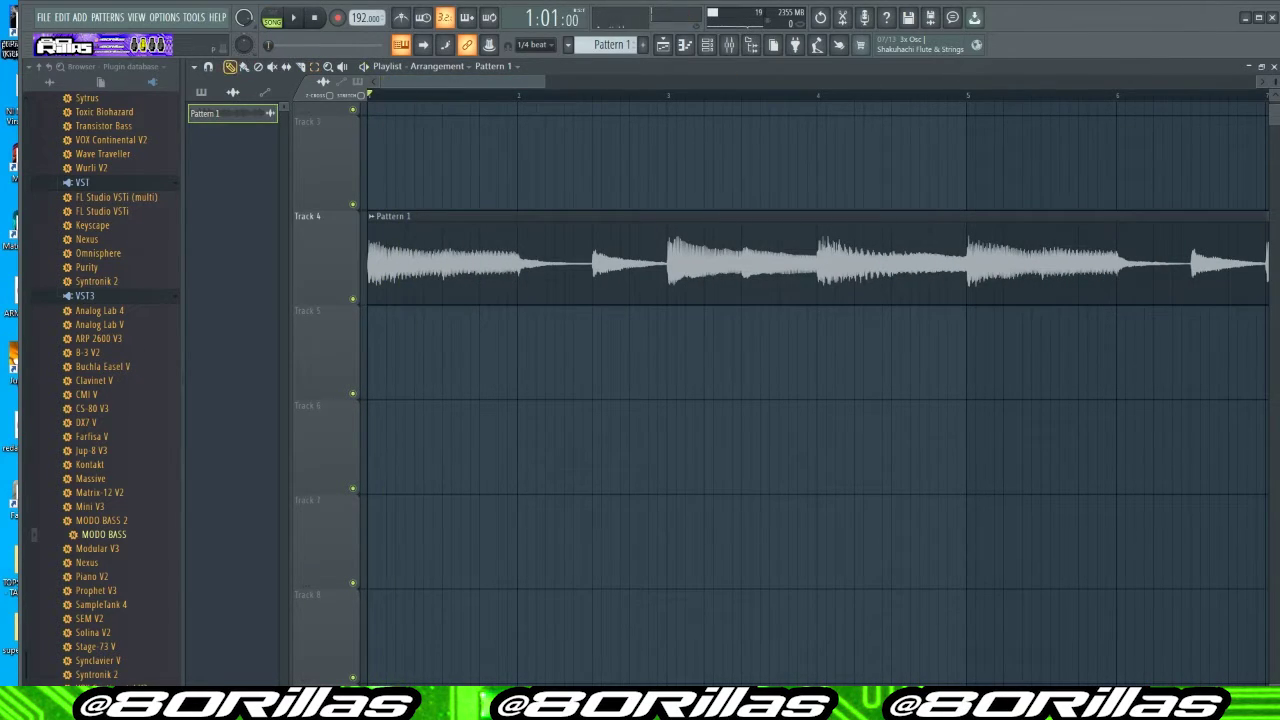
# Open the Pattern 1 audio clip's channel settings and route it to mixer track 2
pyautogui.doubleClick(676, 241)
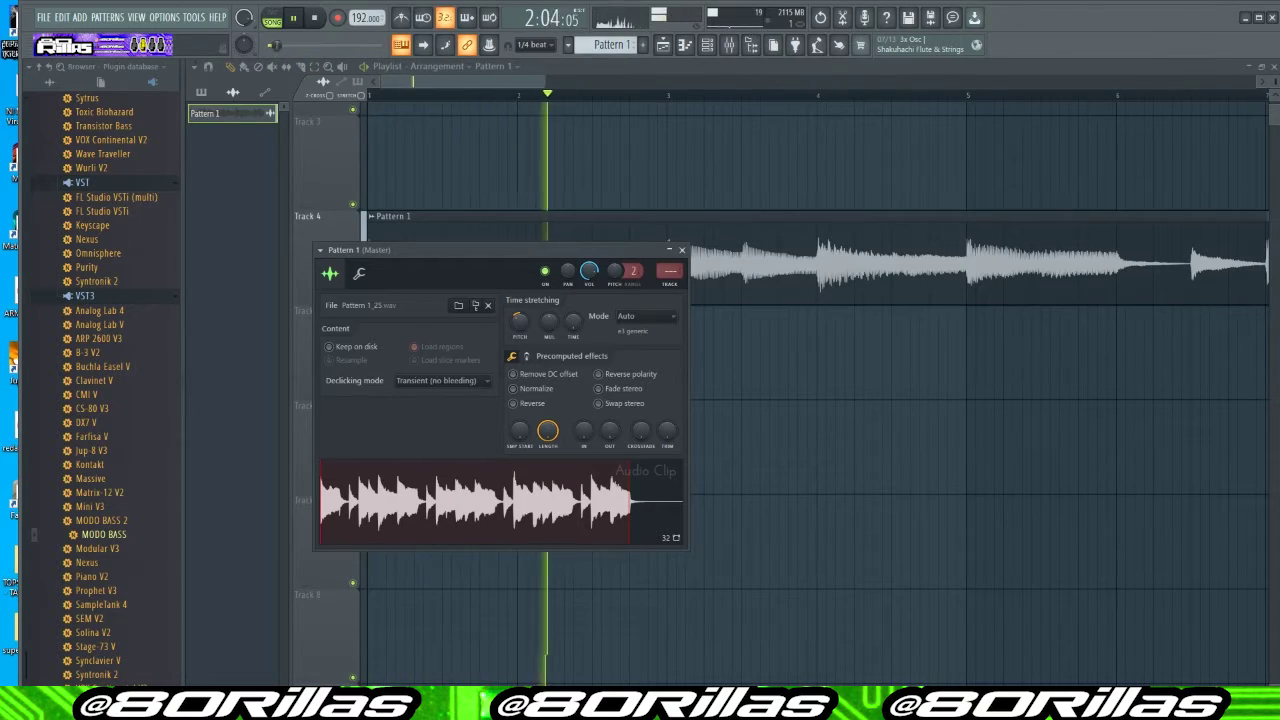
pyautogui.press('space')
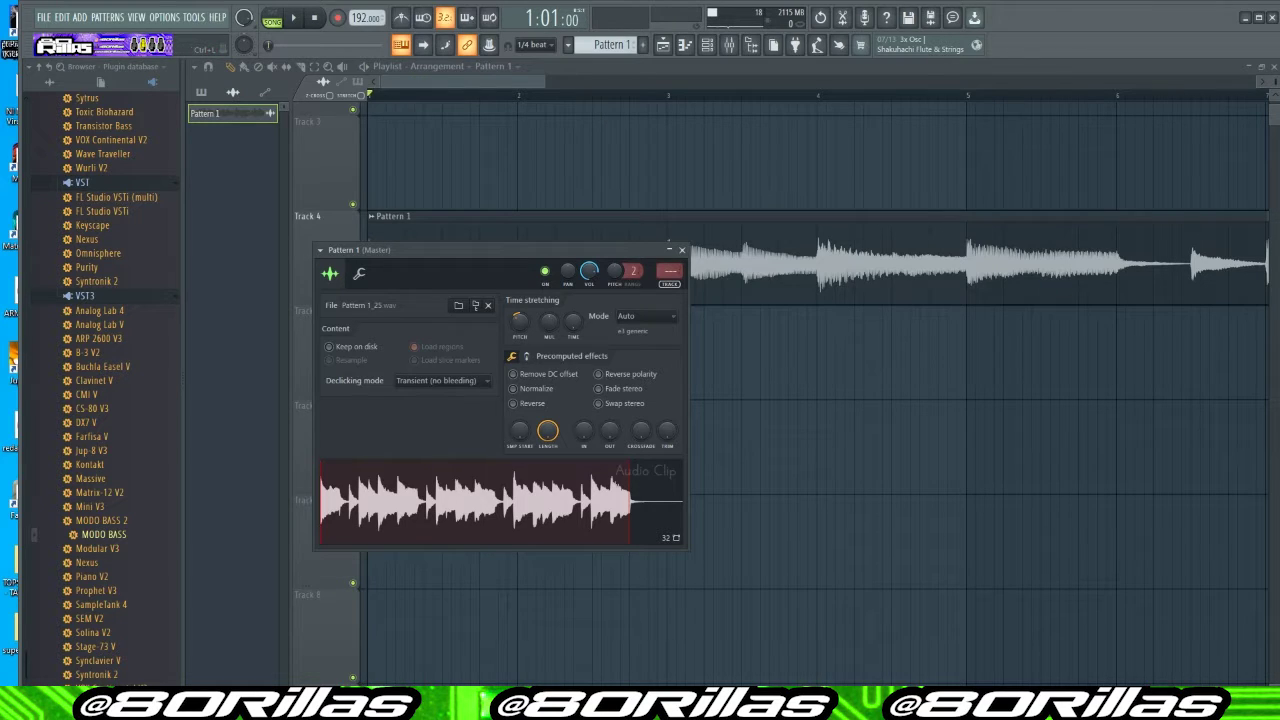
pyautogui.press('F9')
# Start saving the project under a new name and create a folder named shaq192 inside LOOPS > YOUTUBE
pyautogui.hotkey('alt', 'f')
pyautogui.hotkey('ctrl', 'shift', 's')
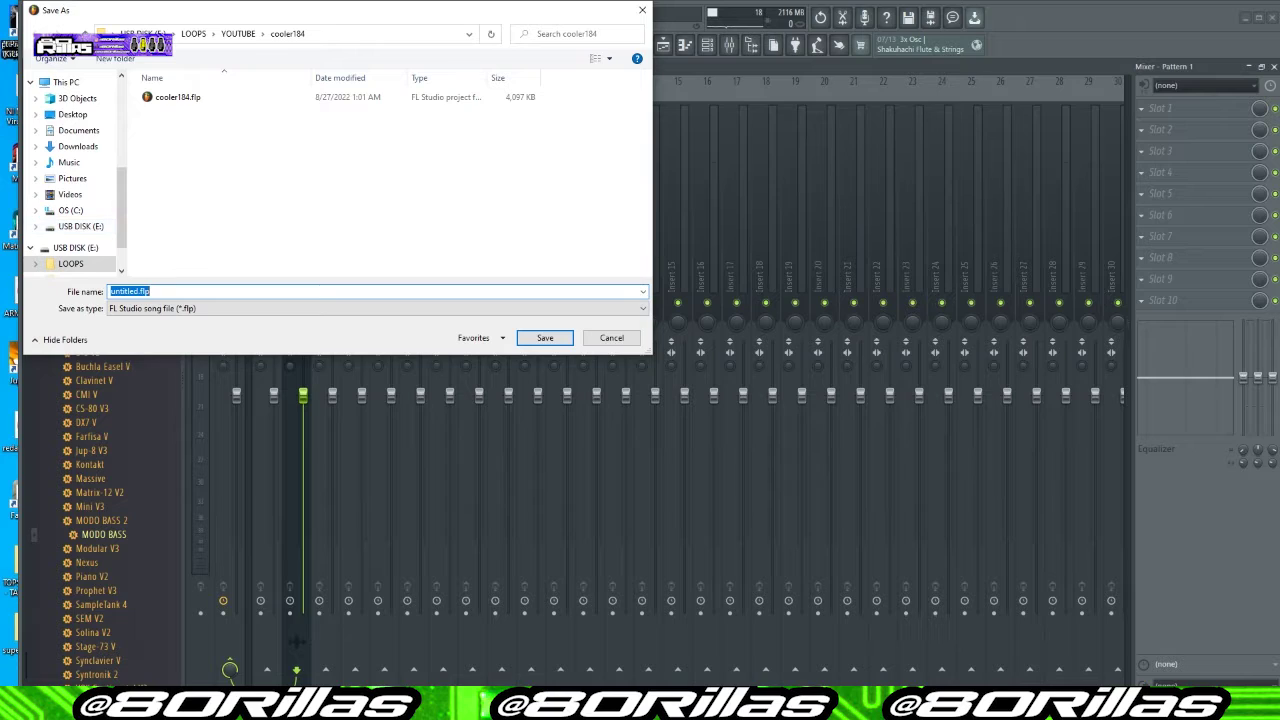
pyautogui.hotkey('alt', 'Up')
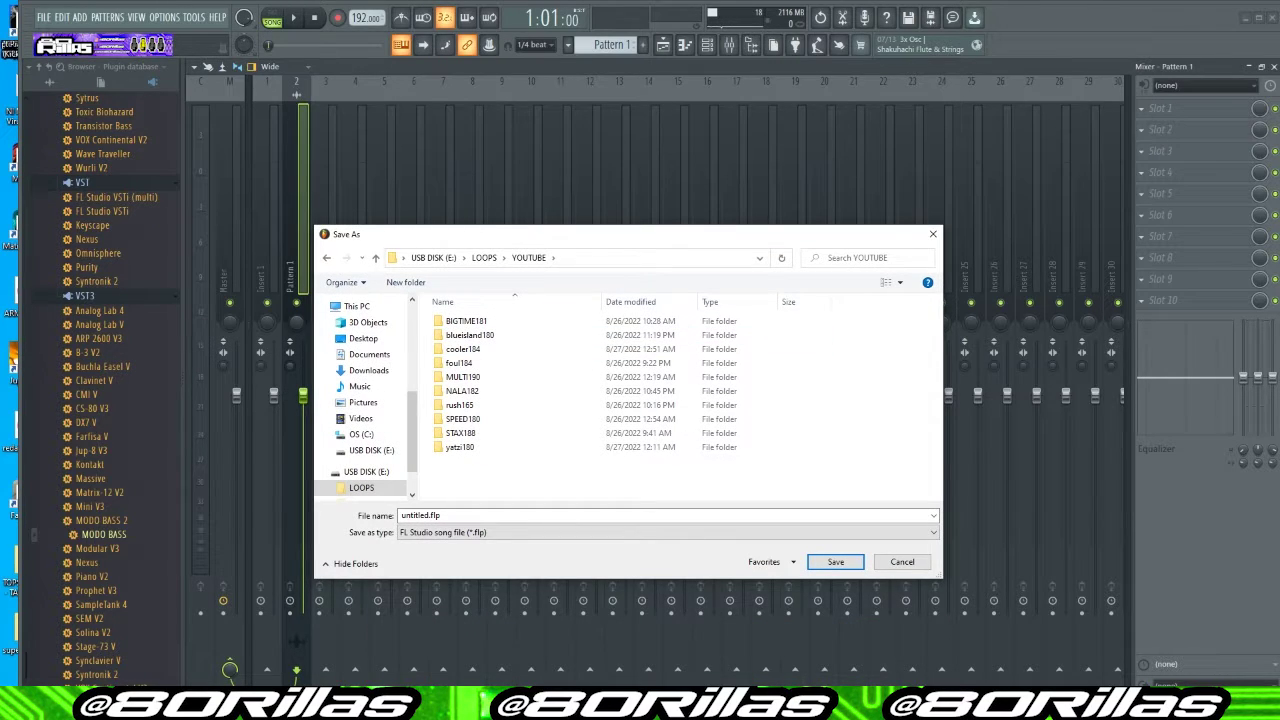
pyautogui.rightClick(466, 468)
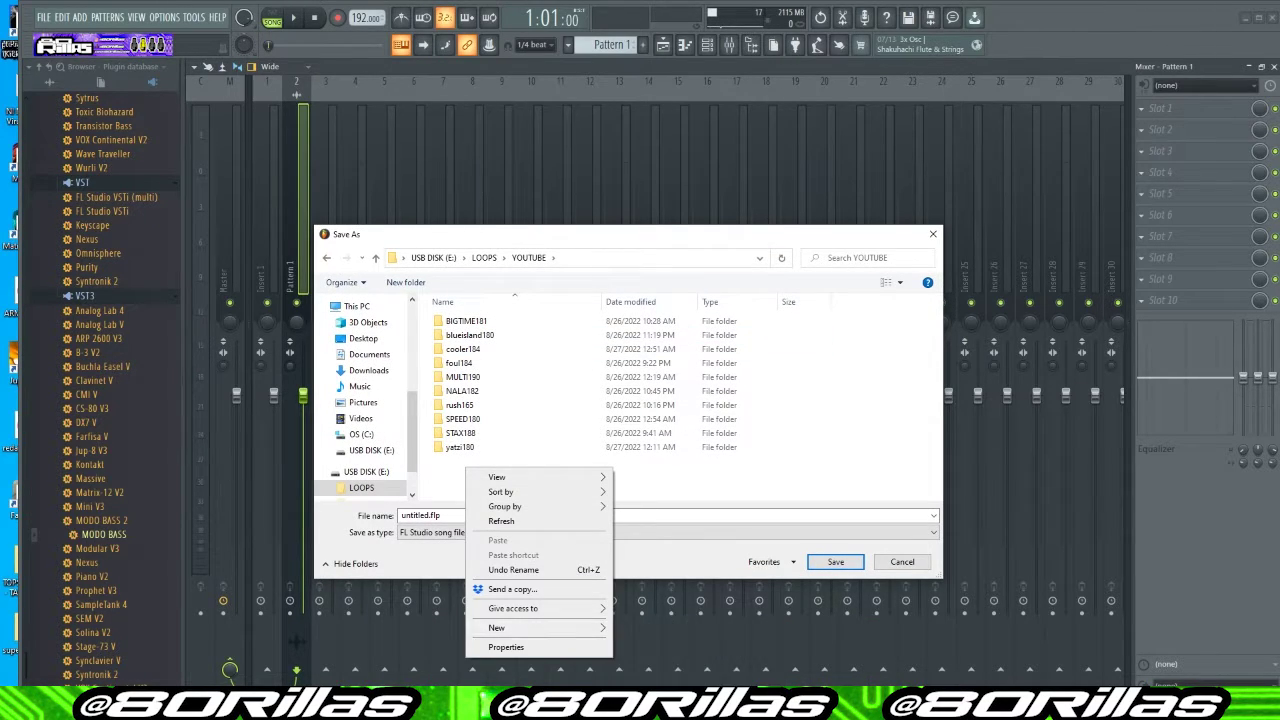
pyautogui.moveTo(540, 627)
pyautogui.click(643, 629)
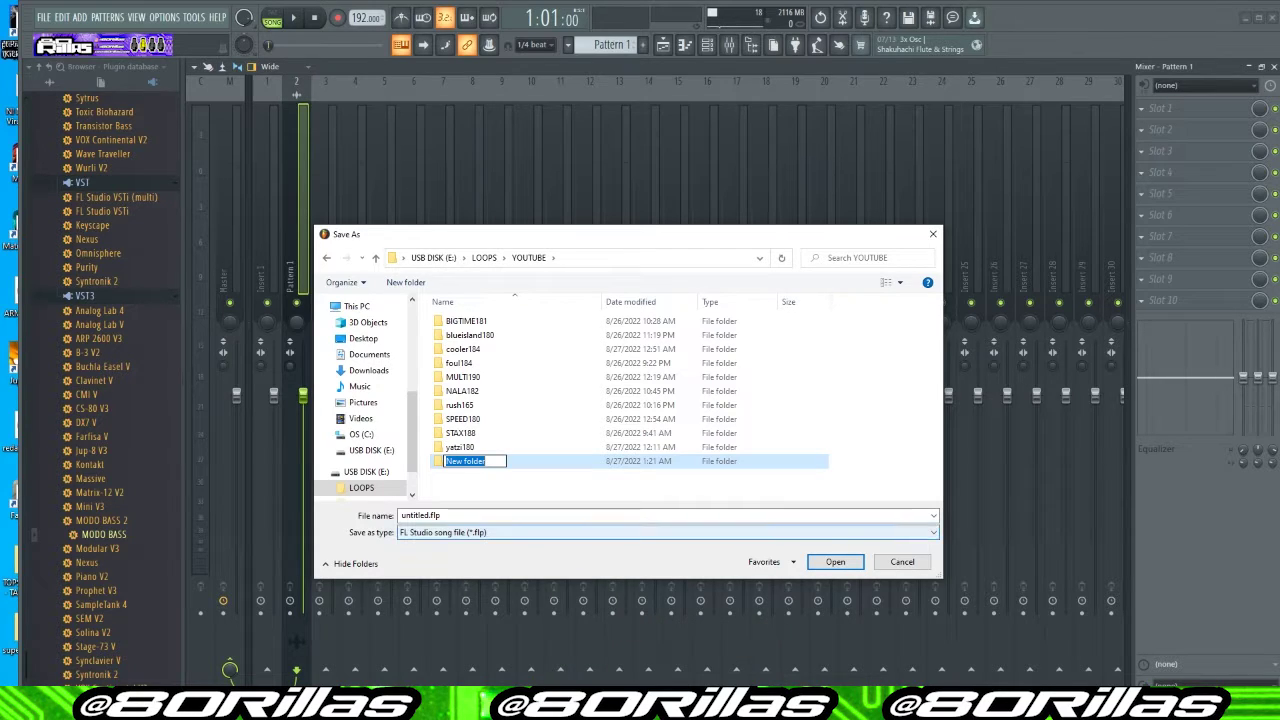
pyautogui.write('shaq')
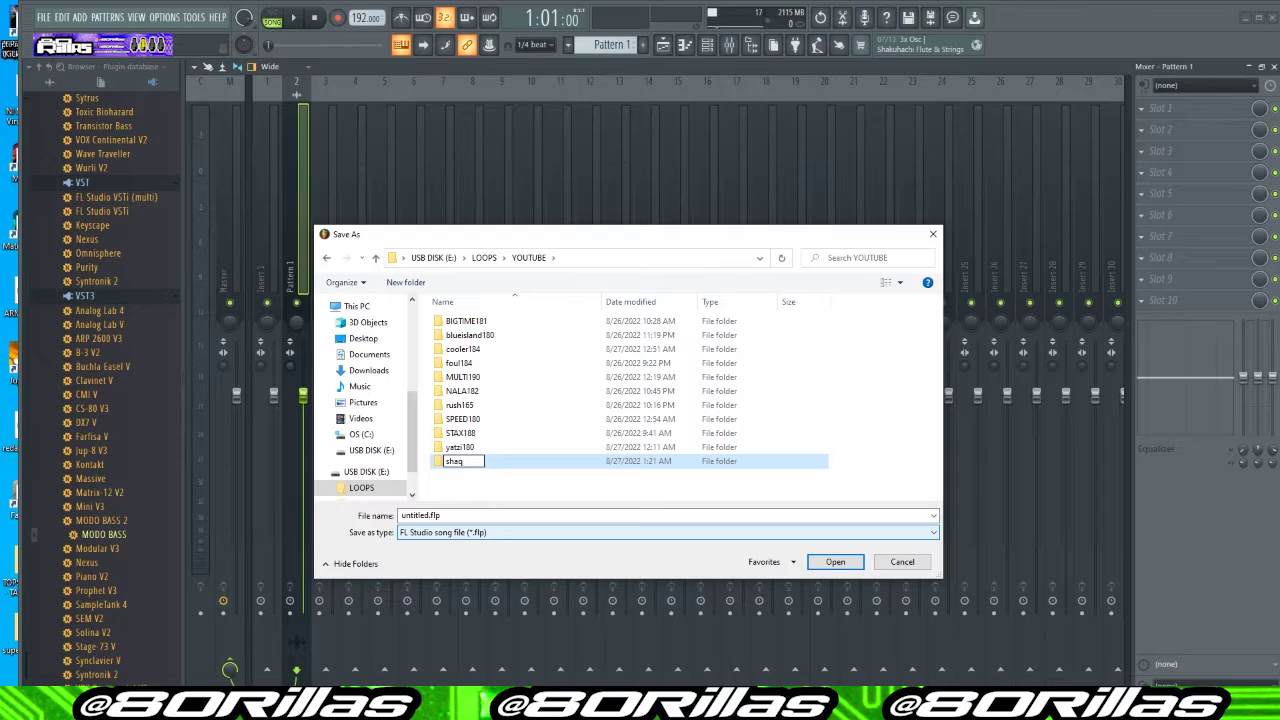
pyautogui.write('192')
pyautogui.press('Return')
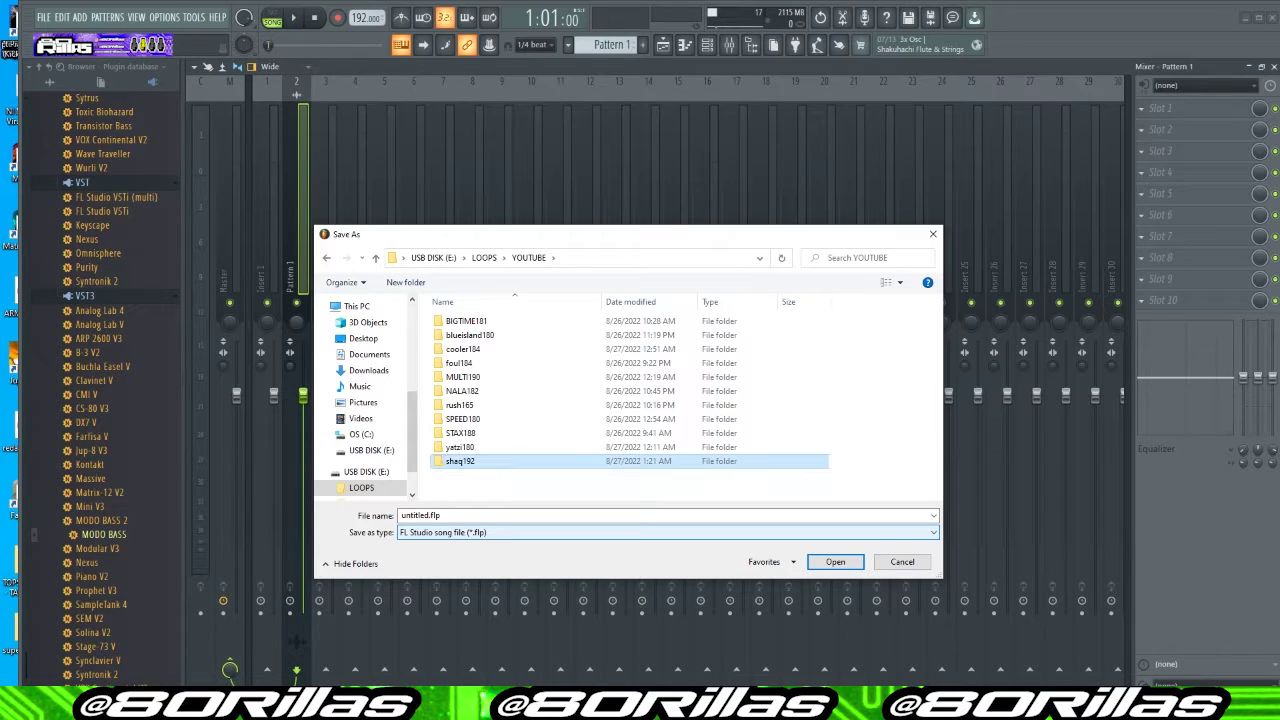
# Save the project as shaq192 inside the shaq192 folder
pyautogui.press('Return')
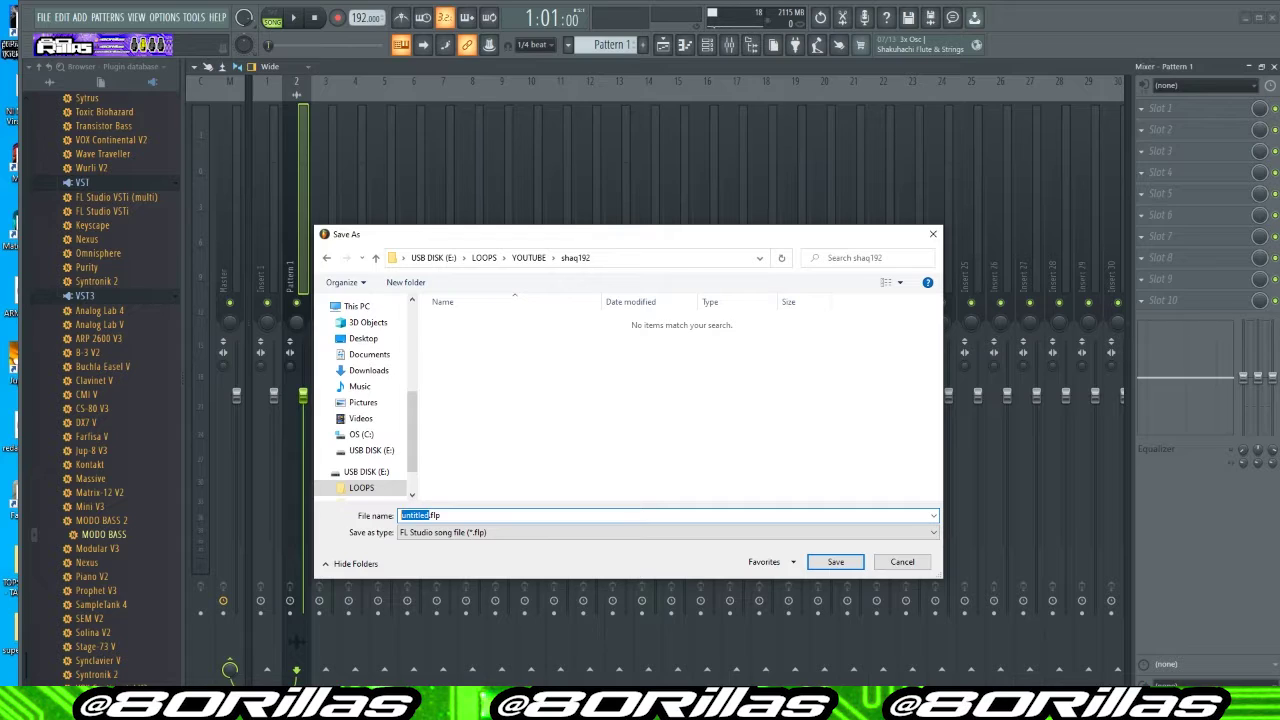
pyautogui.write('shaq192')
pyautogui.press('Return')
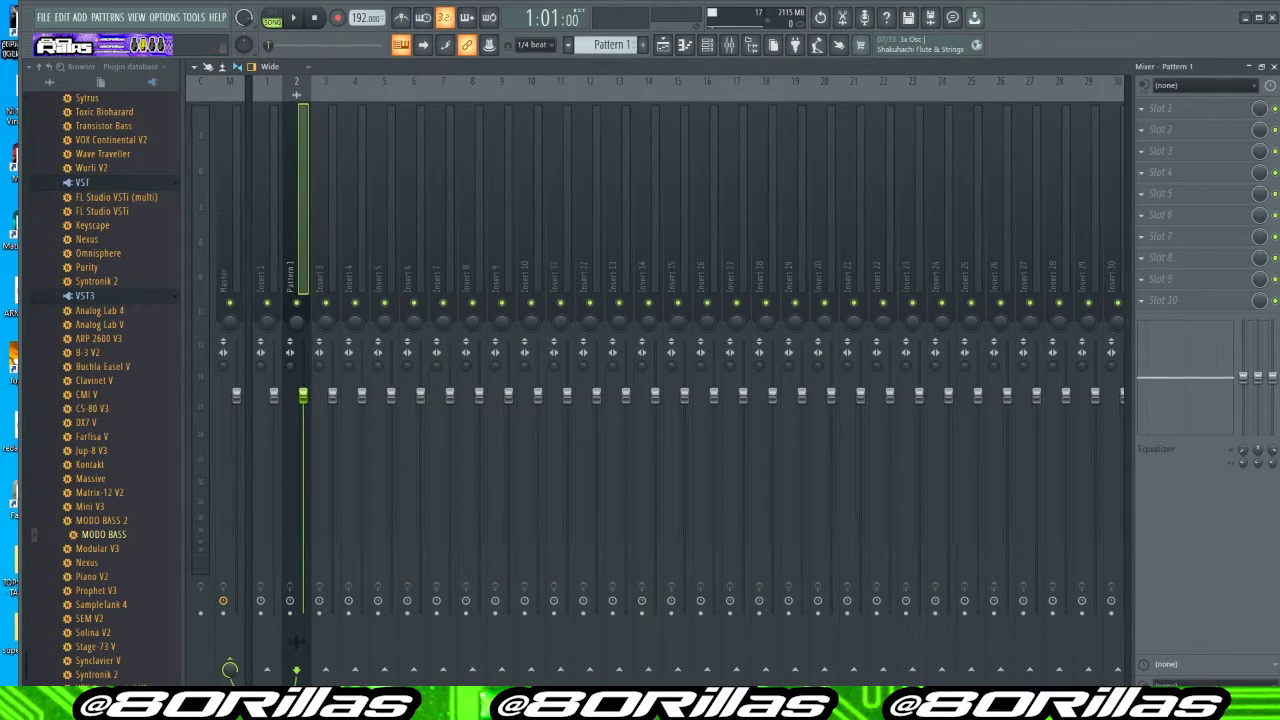
# Play back the arrangement while checking the channel rack and the rendered clip in the playlist
pyautogui.press('space')
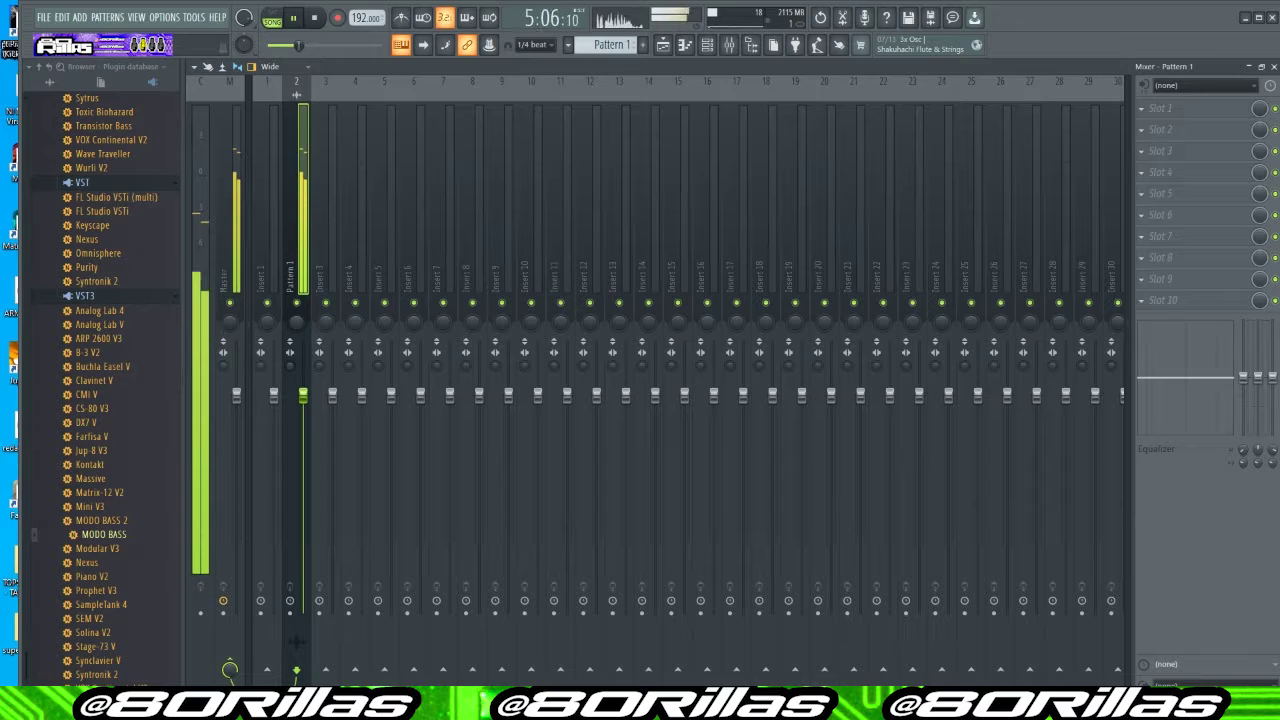
pyautogui.press('F6')
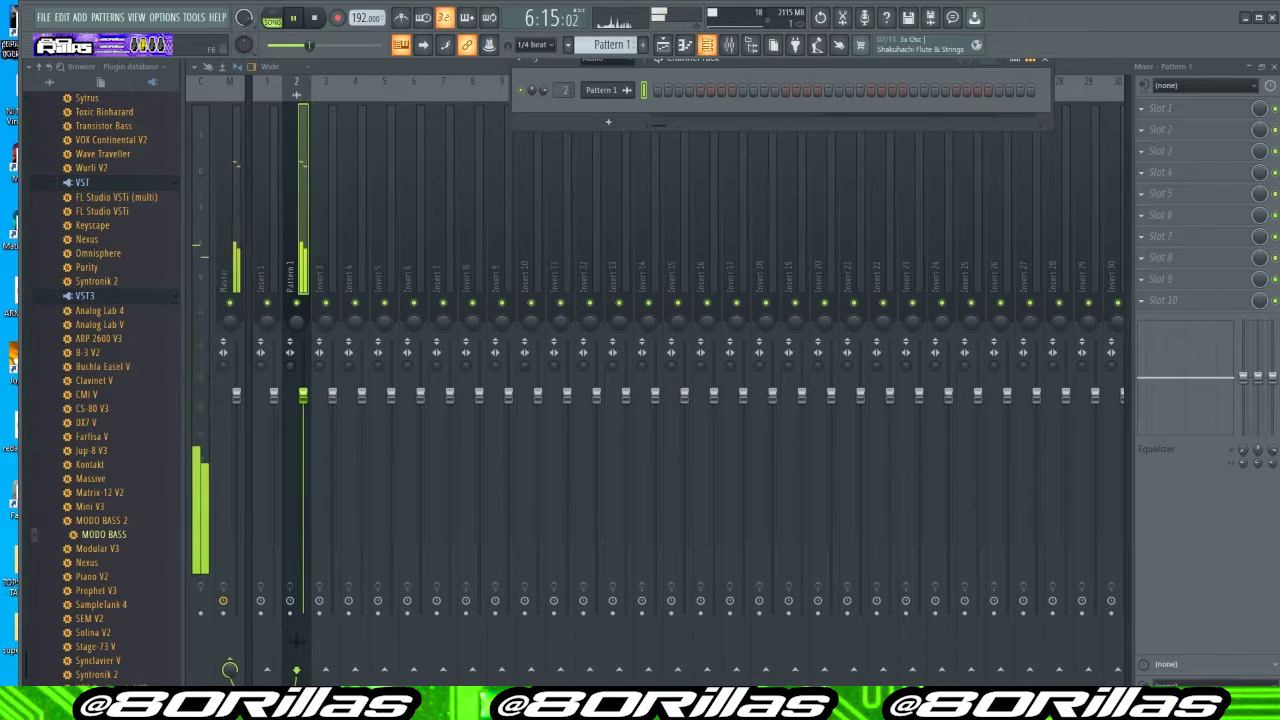
pyautogui.press('F5')
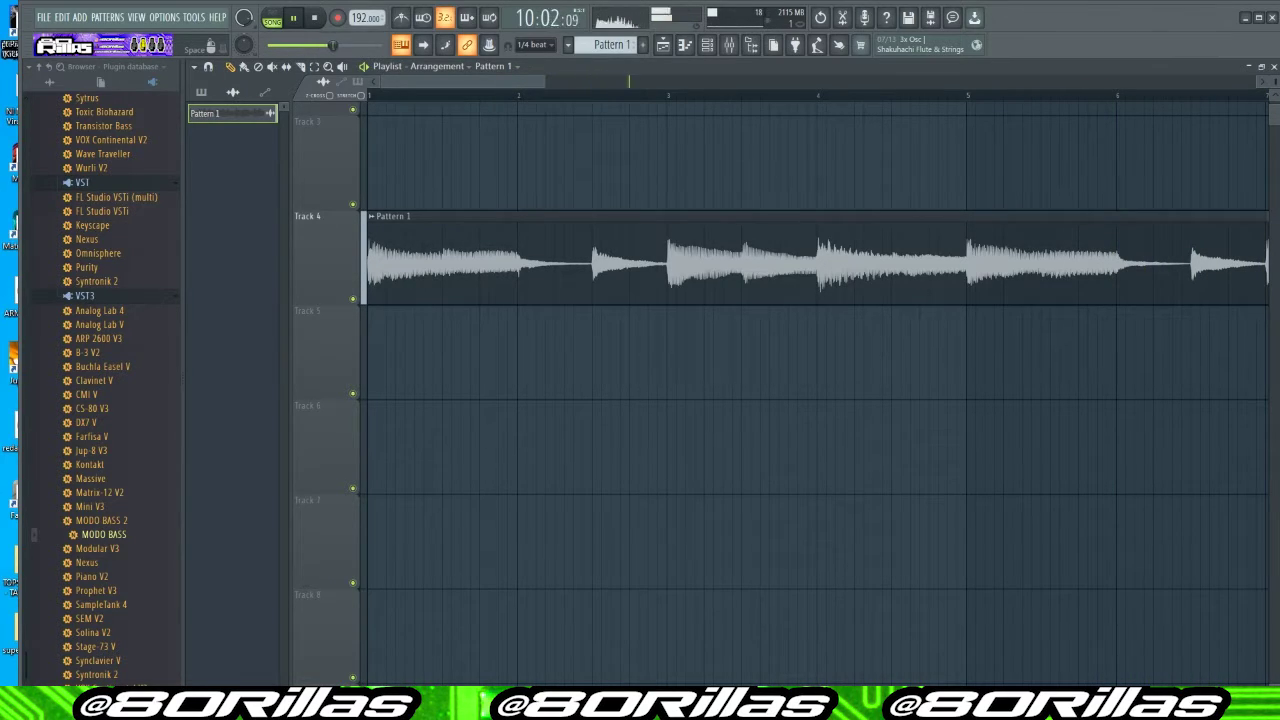
pyautogui.press('space')
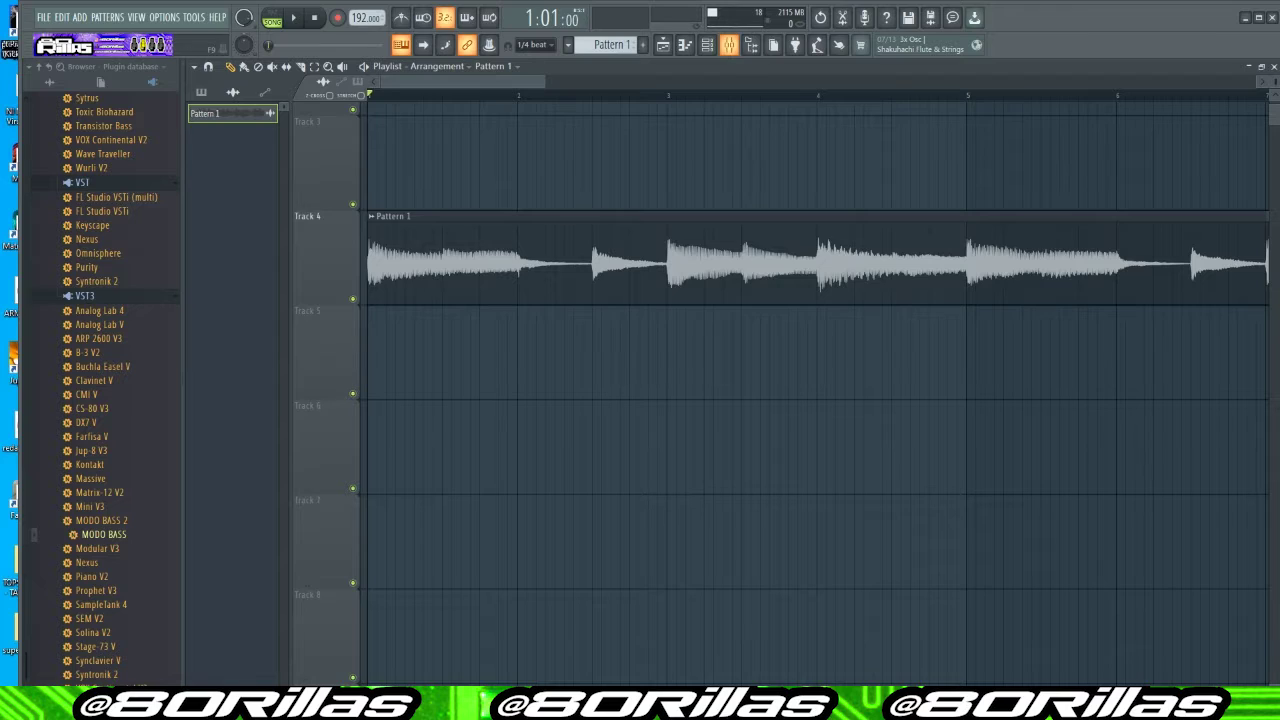
# Load the SAMPLETREE.fst mixer track state onto the Pattern 1 mixer track
pyautogui.press('F9')
pyautogui.rightClick(313, 80)
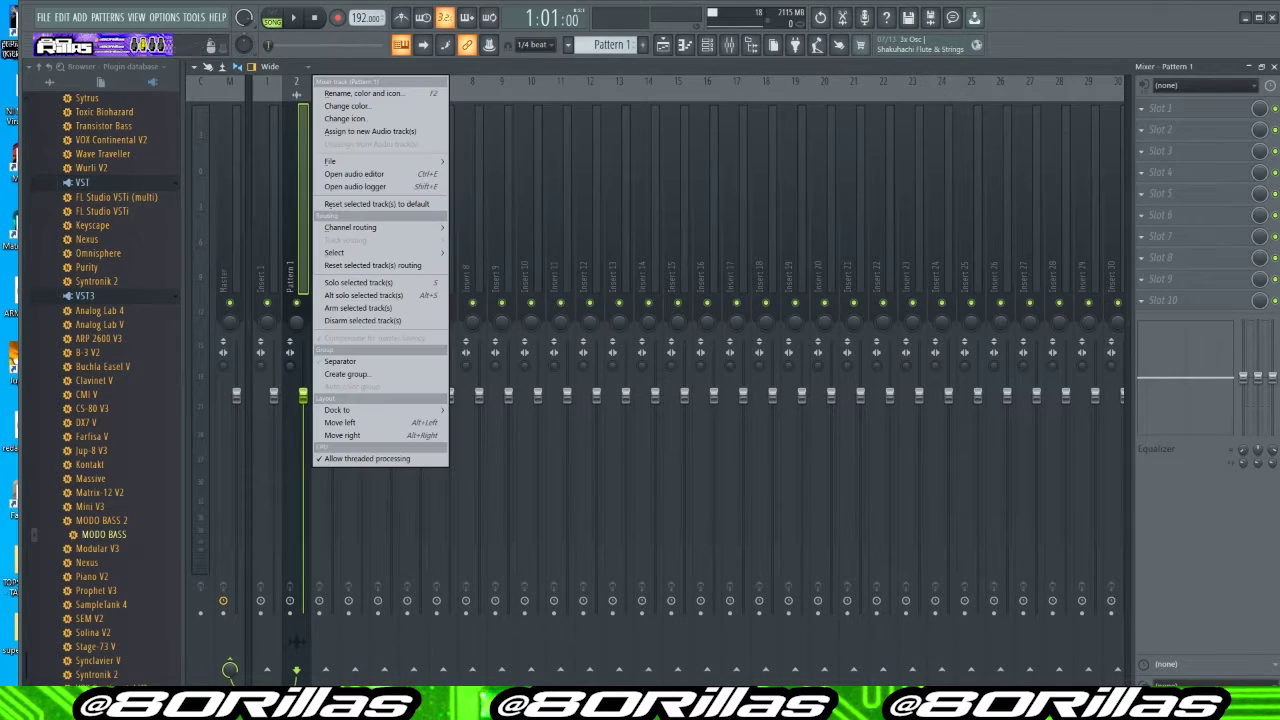
pyautogui.moveTo(330, 161)
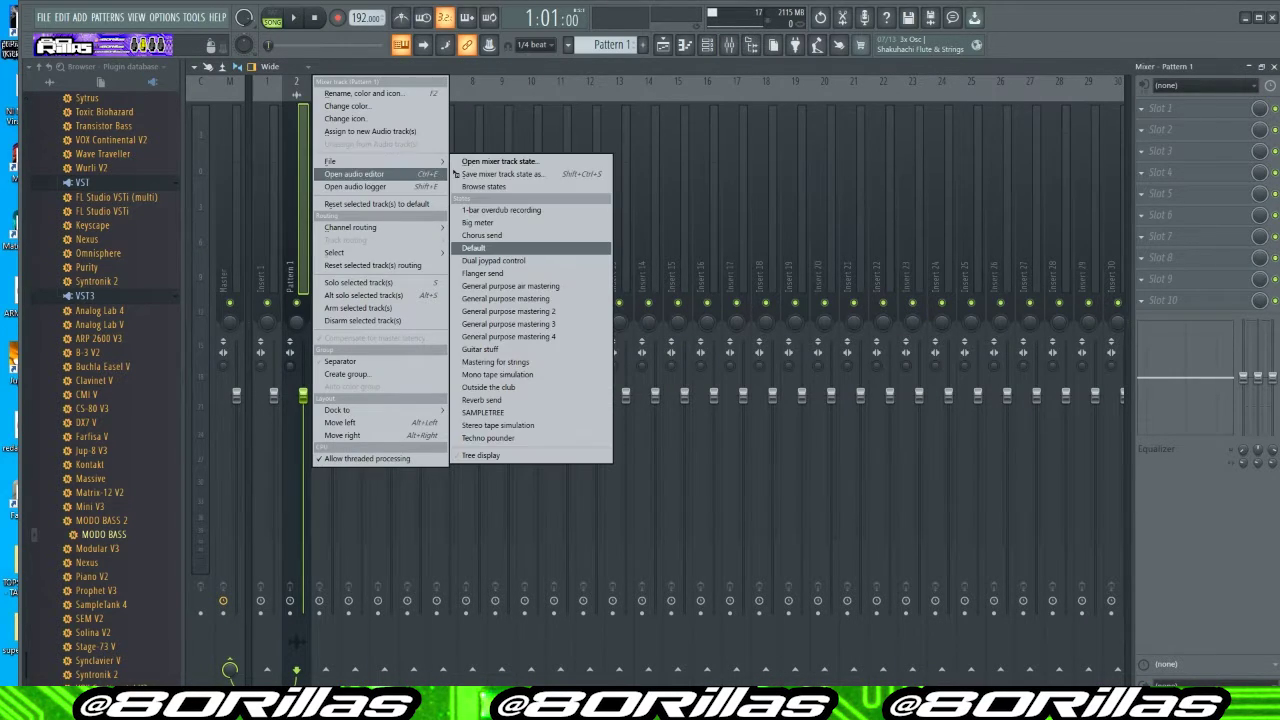
pyautogui.click(500, 161)
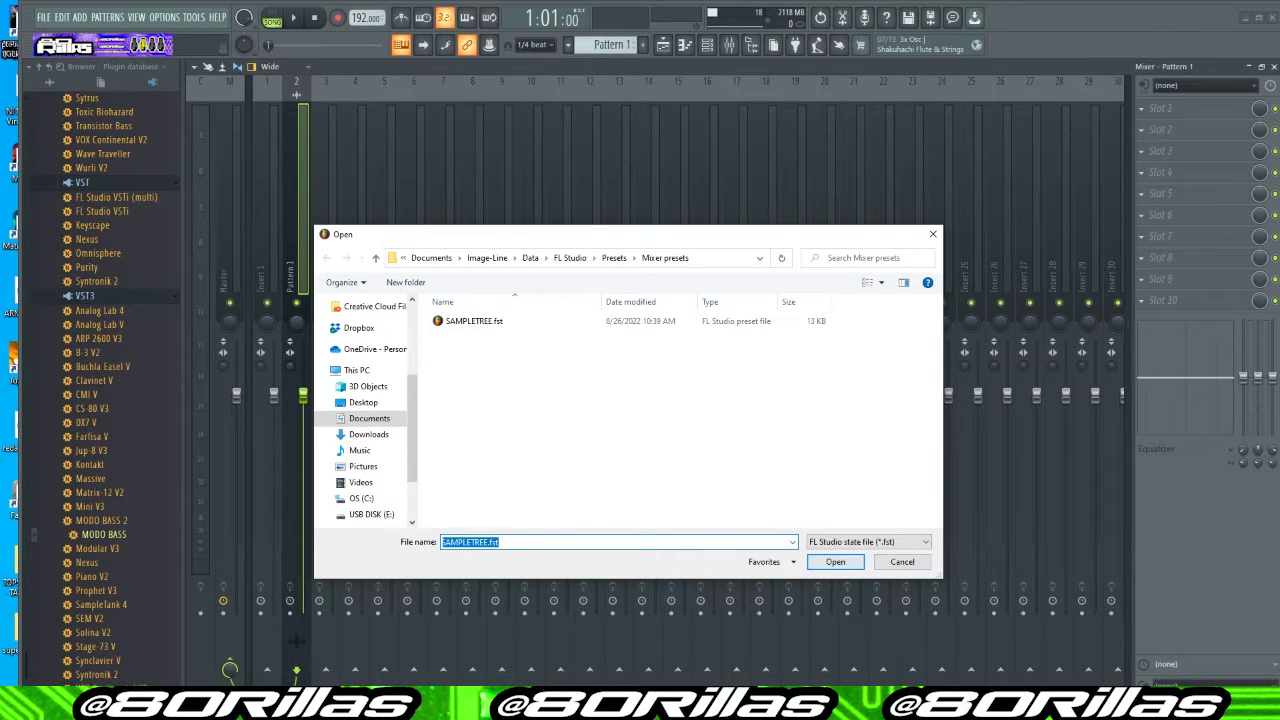
pyautogui.click(835, 561)
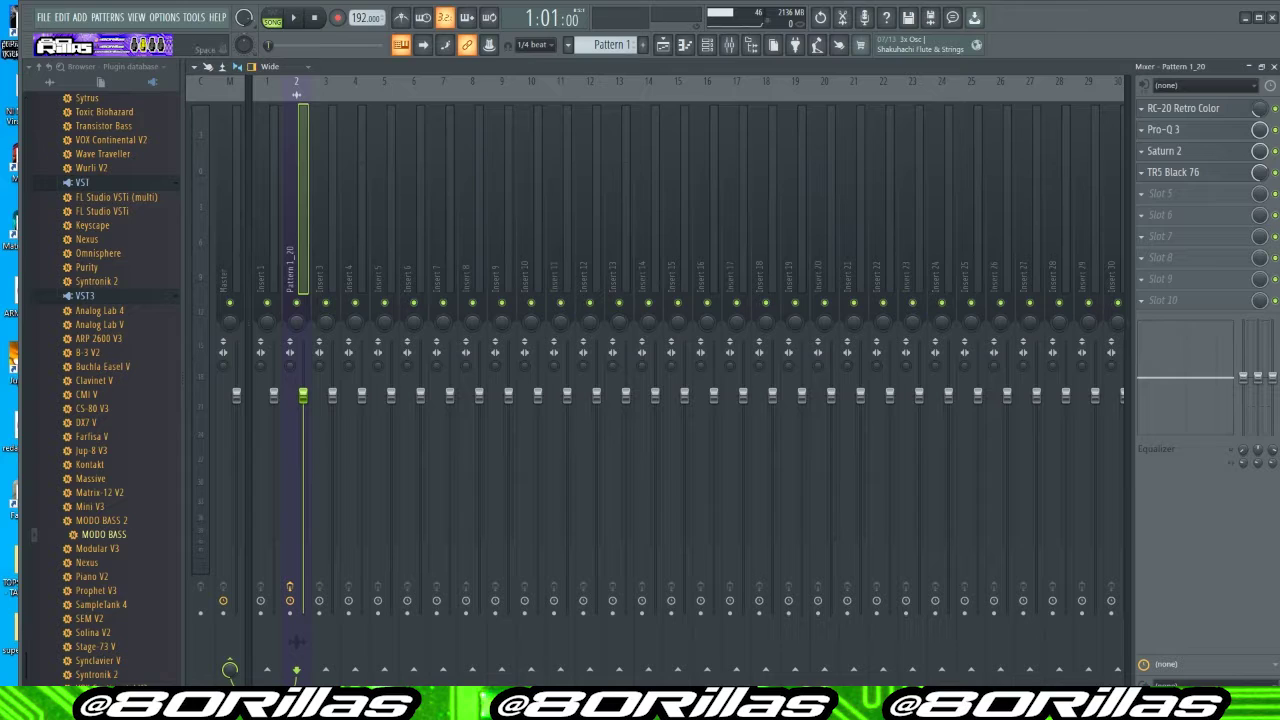
# During playback, browse the RC-20 Retro Color presets on the Pattern 1 track and choose Too Bright?
pyautogui.press('space')
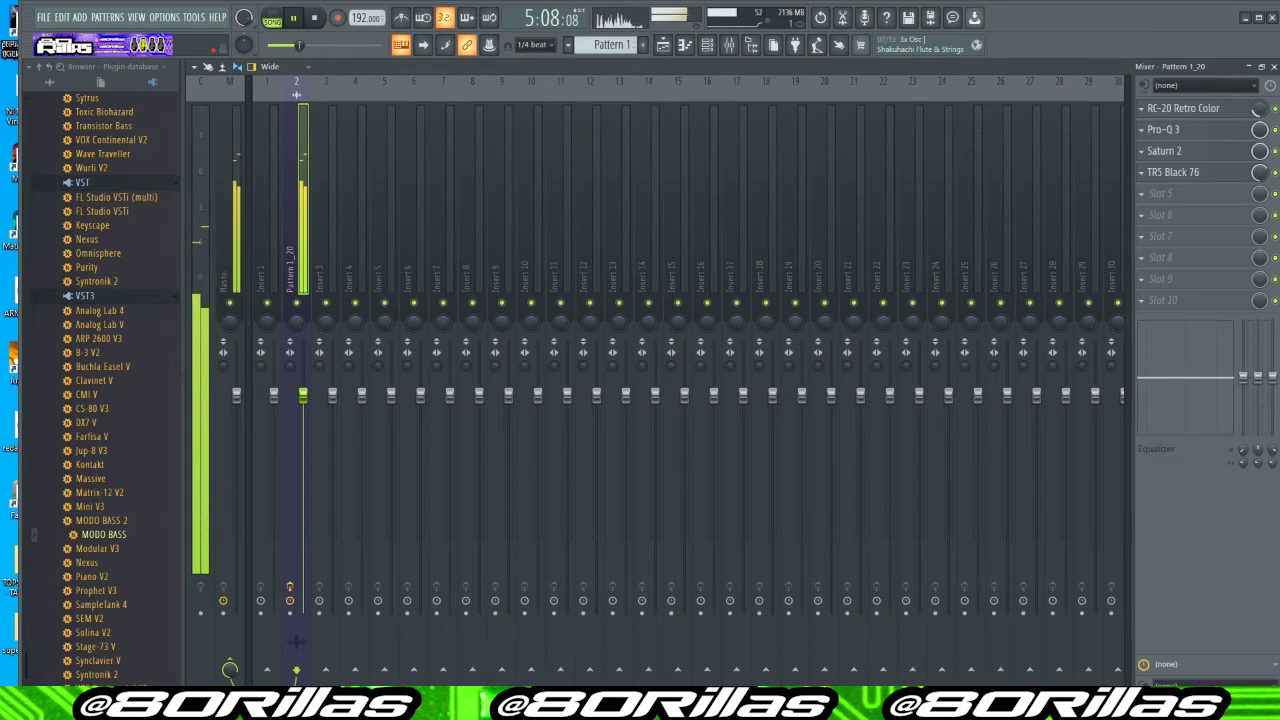
pyautogui.click(1141, 108)
pyautogui.click(1153, 367)
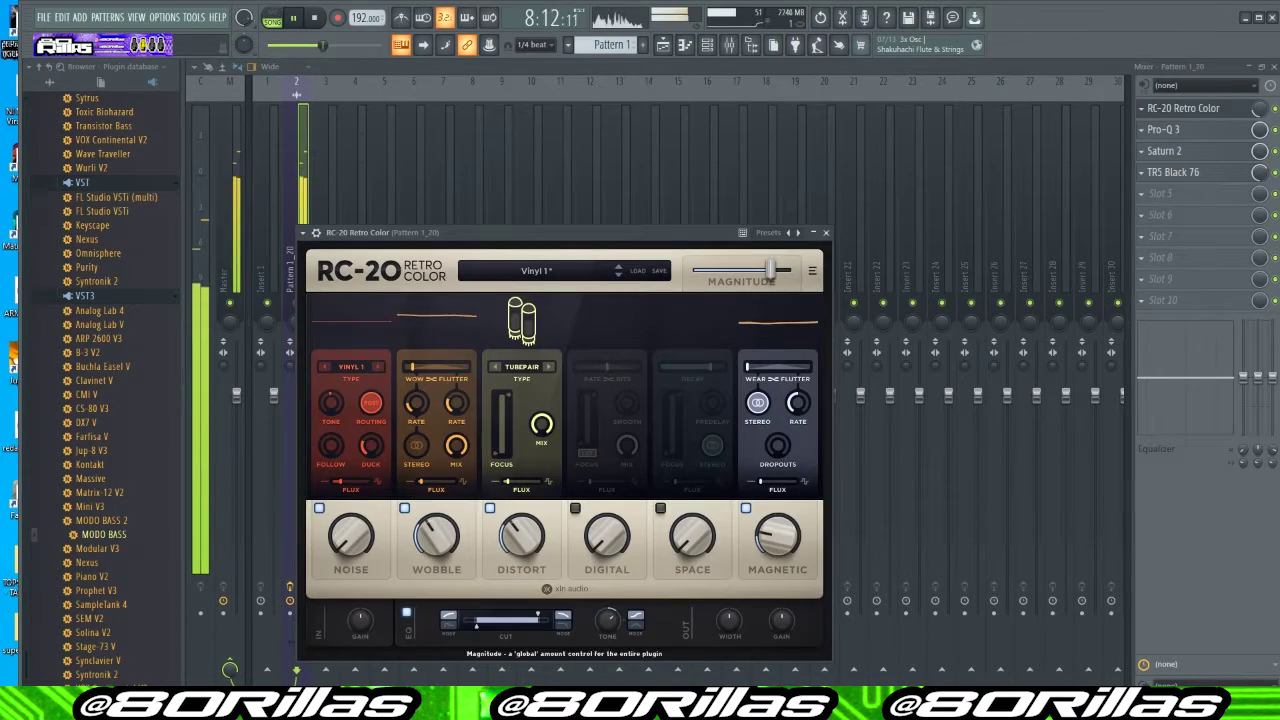
pyautogui.click(618, 266)
pyautogui.click(618, 266)
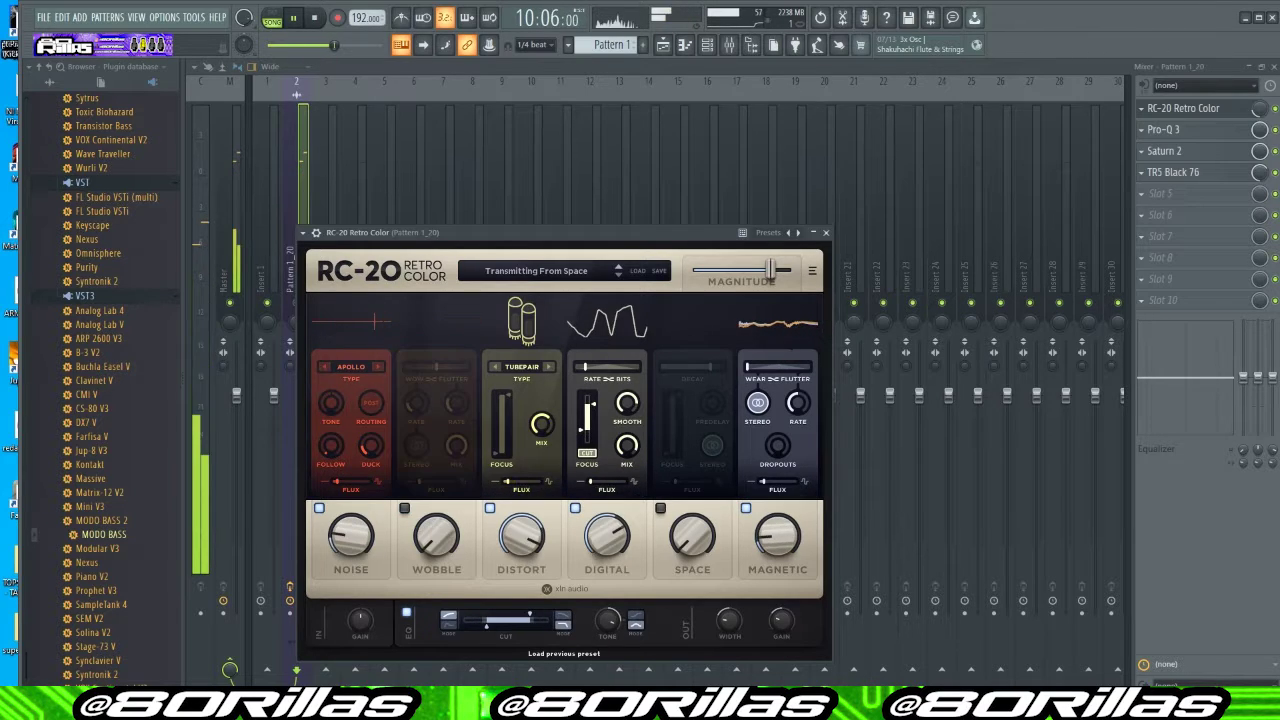
pyautogui.click(618, 266)
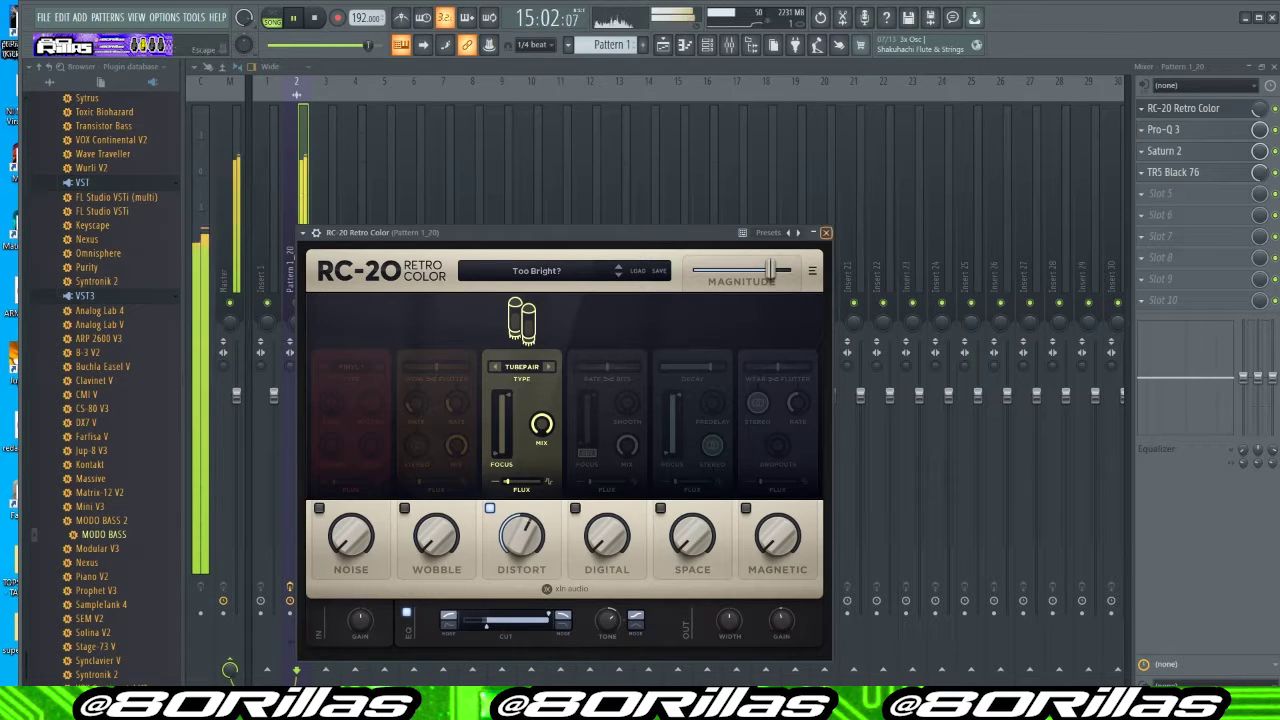
pyautogui.press('Escape')
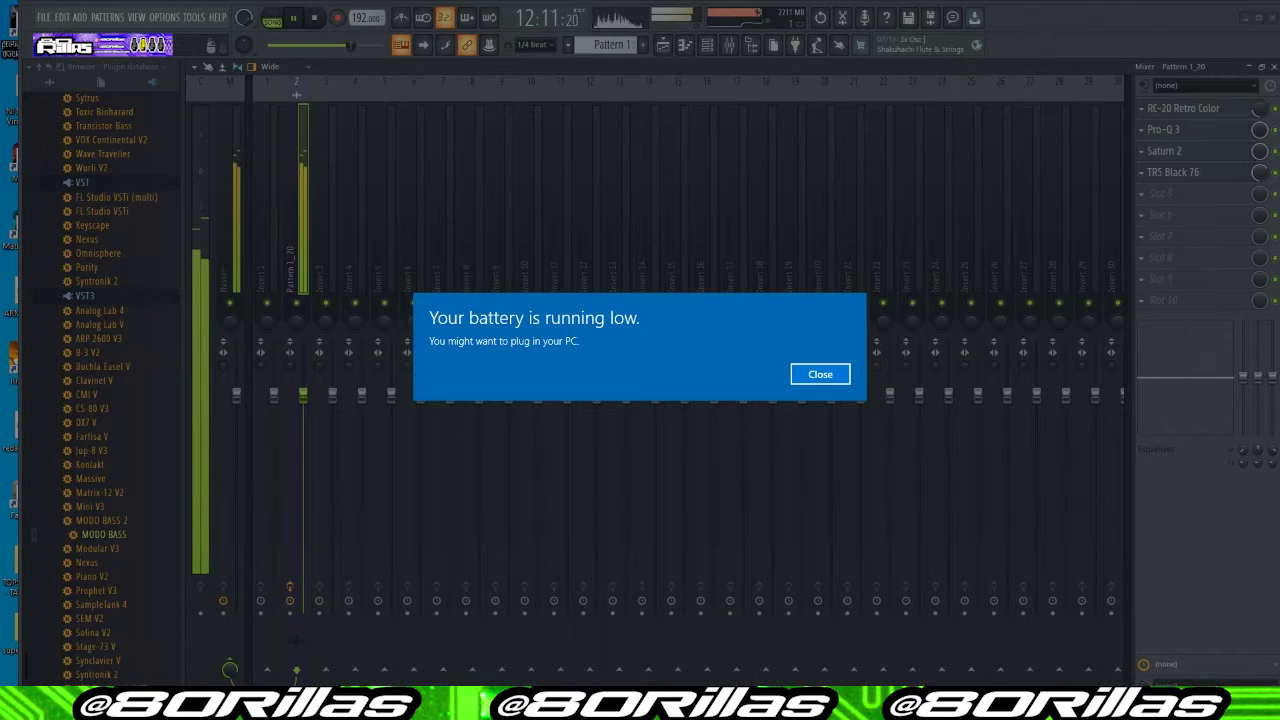
# Dismiss the low-battery notice and replay the processed loop from the start
pyautogui.click(820, 374)
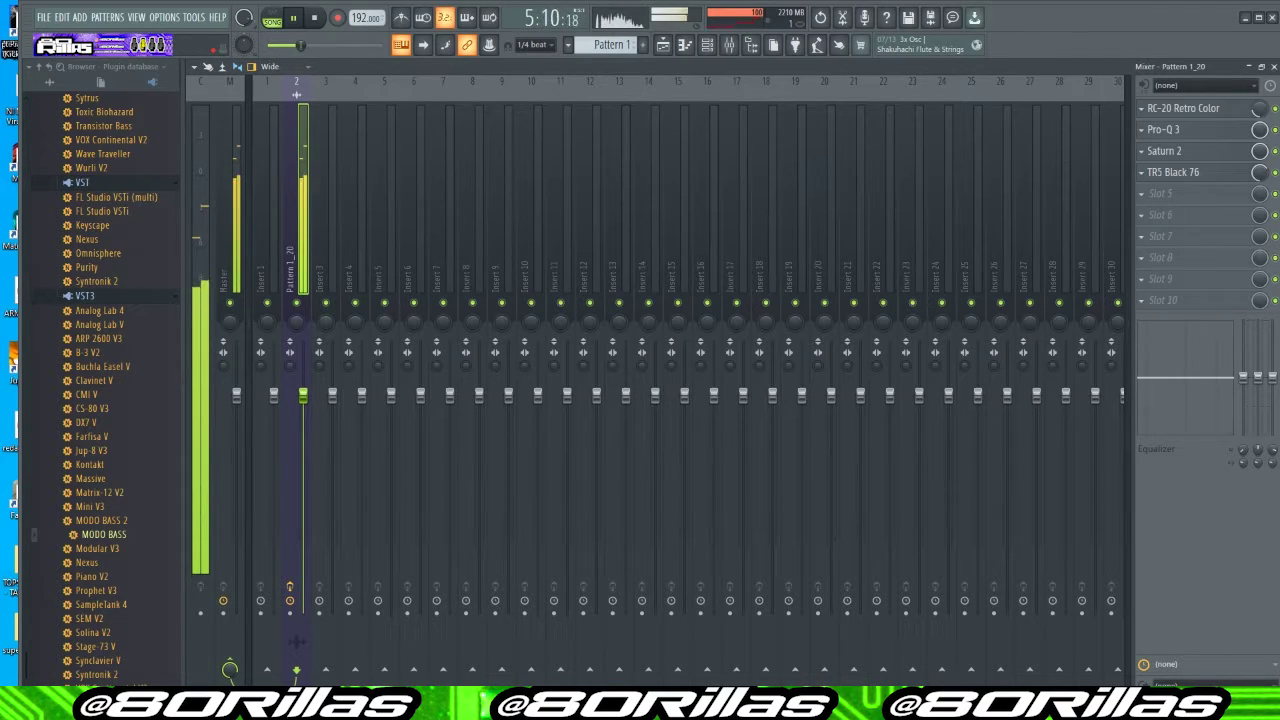
pyautogui.press('space')
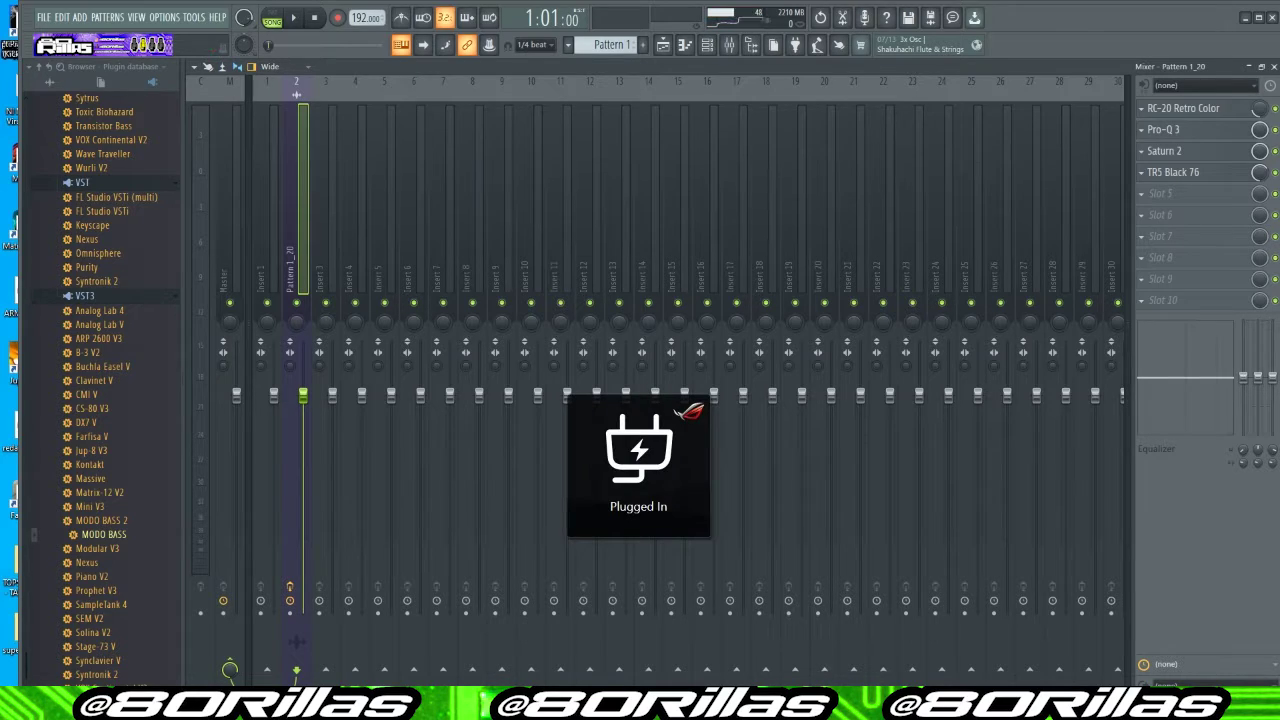
pyautogui.press('space')
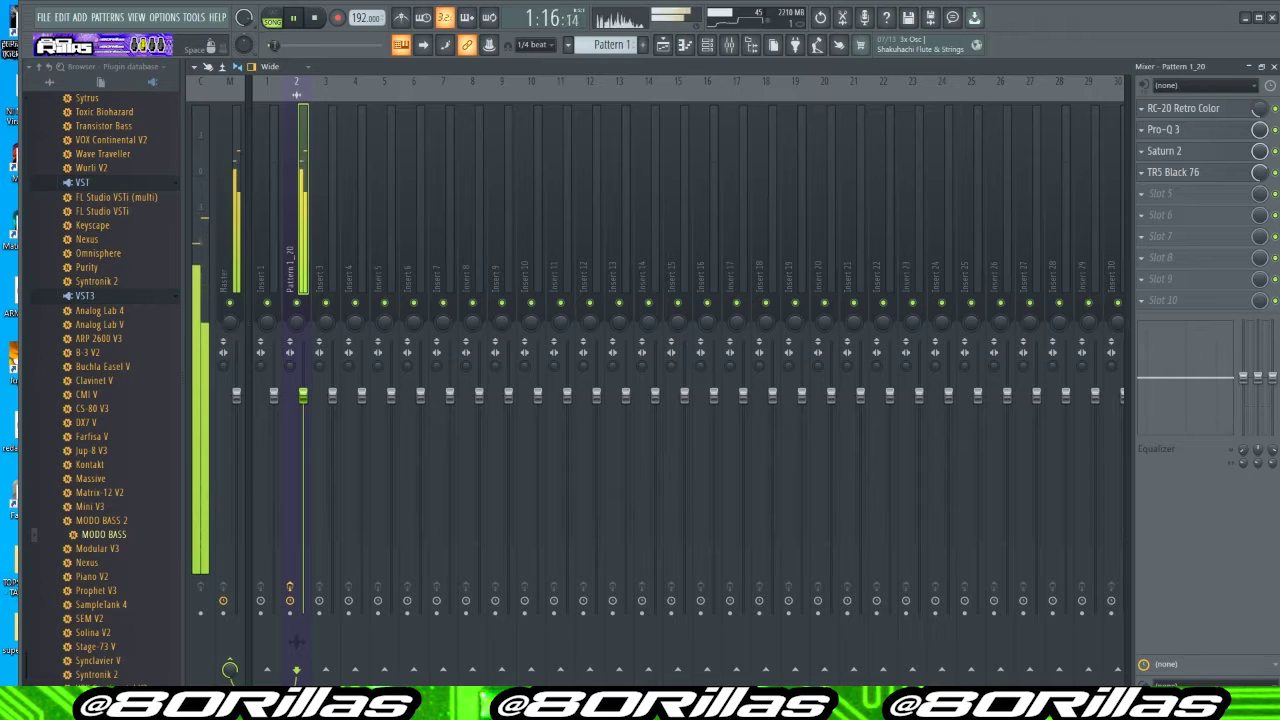
# Stop playback and open the Pattern 1 audio clip's sample from the playlist in the Edison audio editor
pyautogui.press('space')
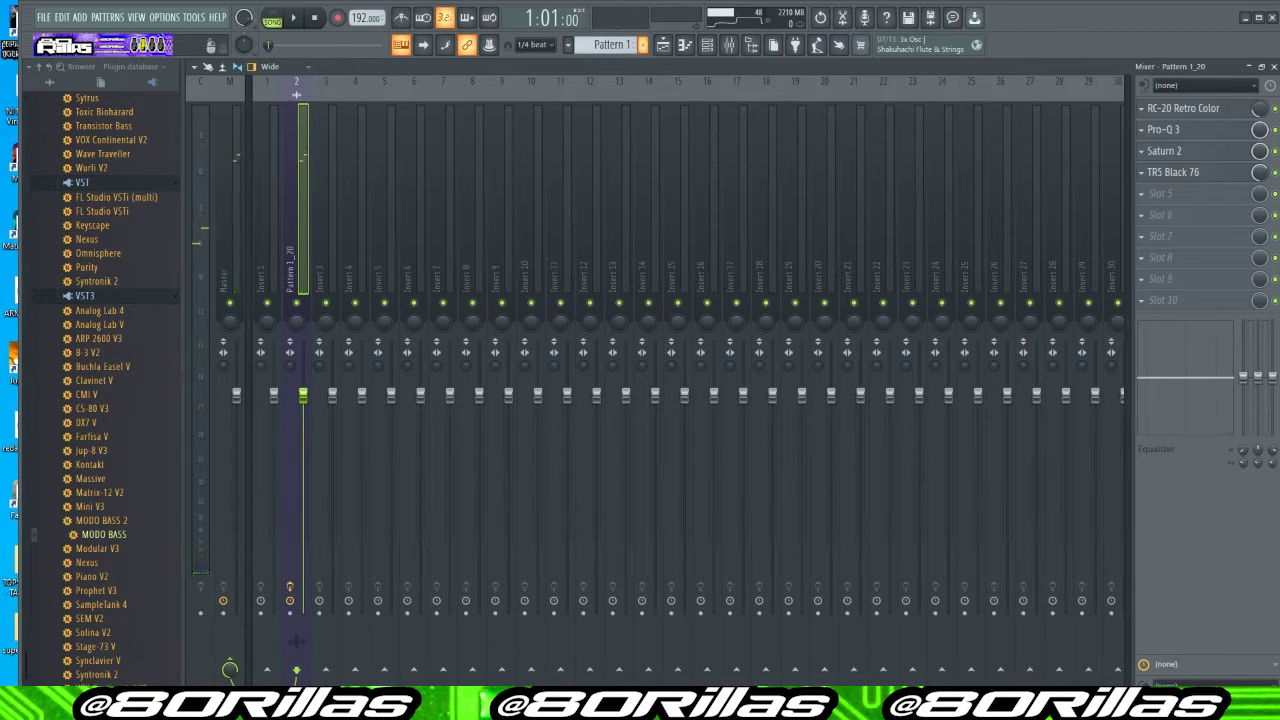
pyautogui.click(663, 44)
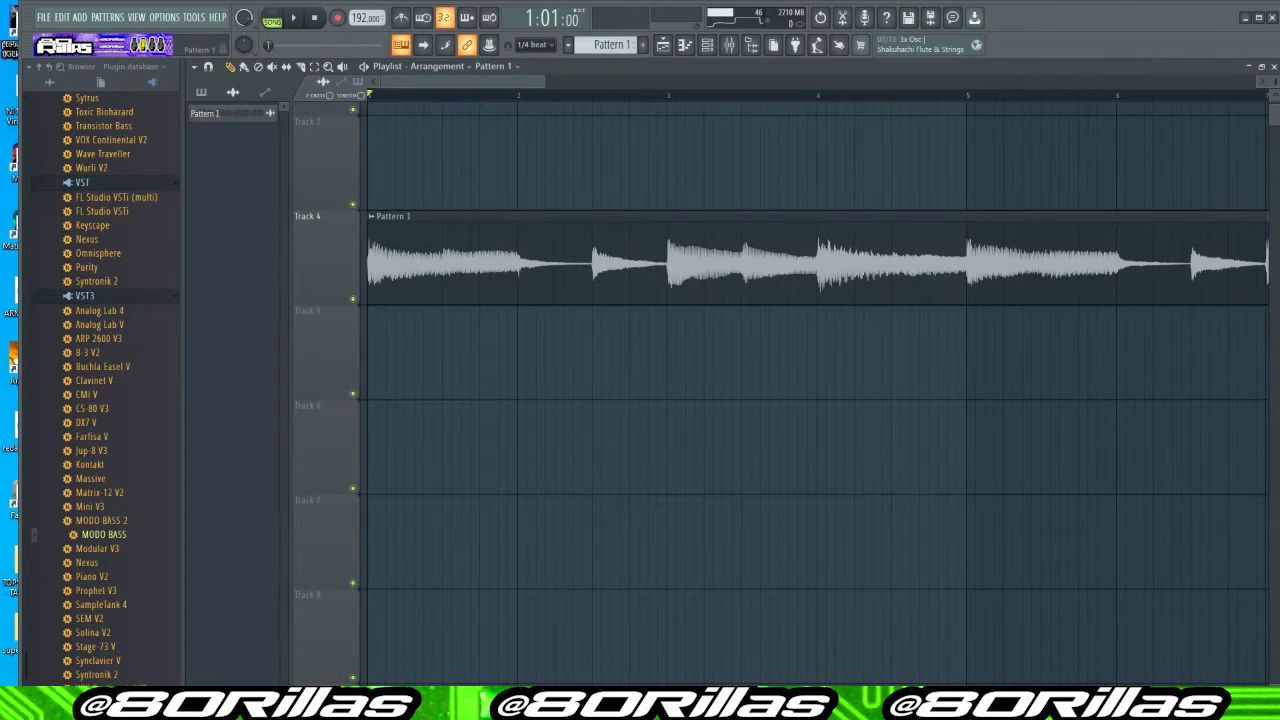
pyautogui.doubleClick(455, 262)
pyautogui.rightClick(456, 471)
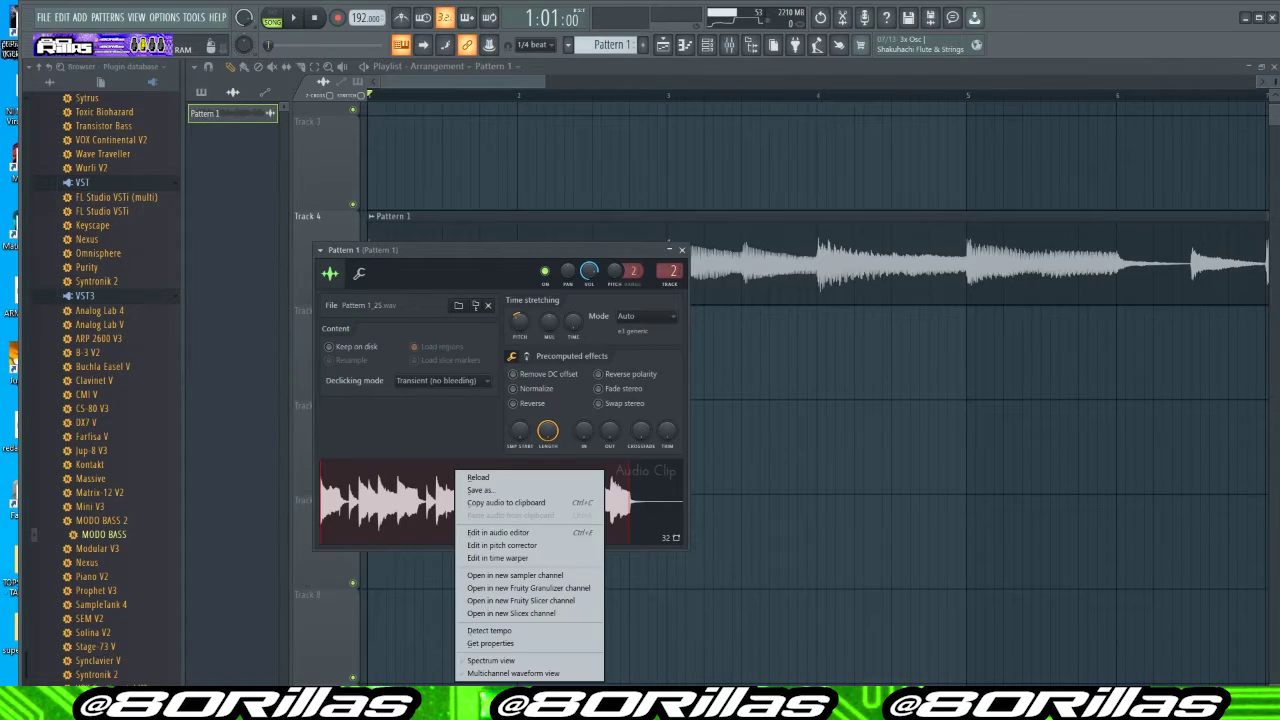
pyautogui.click(497, 532)
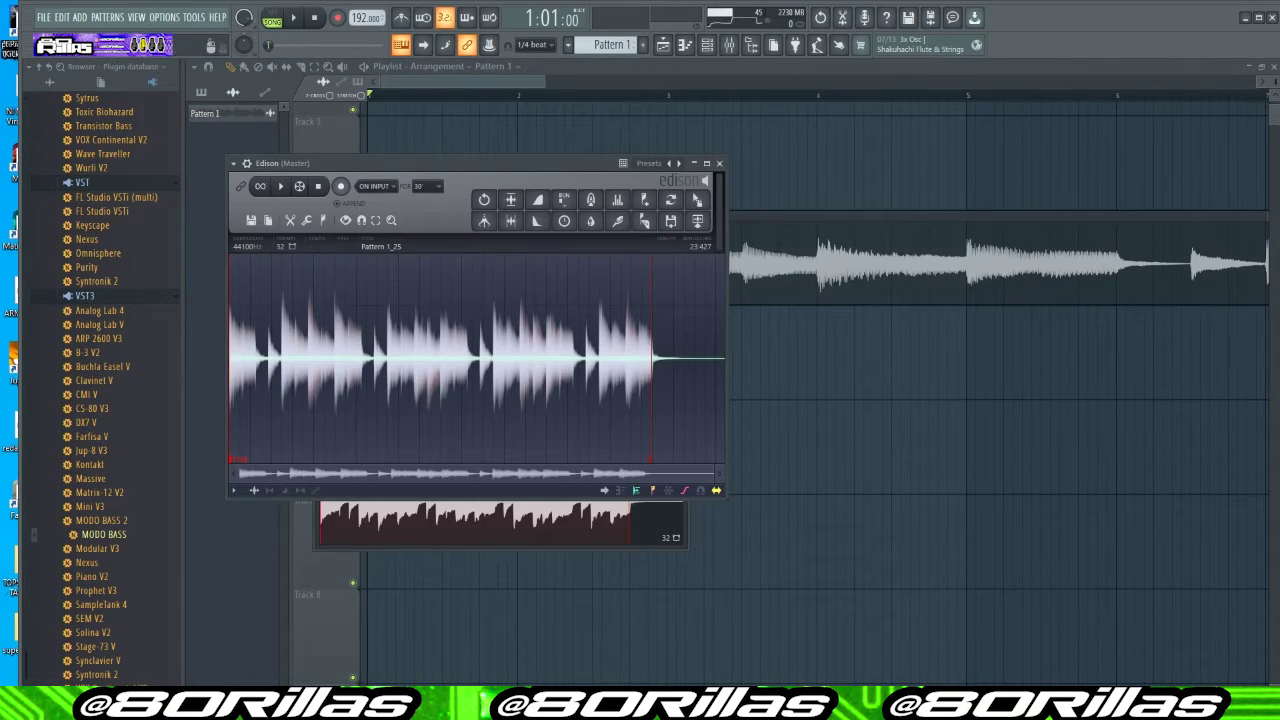
# In the sample's properties, set the sample rate to 12000 Hz and the tempo to 192 BPM
pyautogui.press('F2')
pyautogui.click(580, 320)
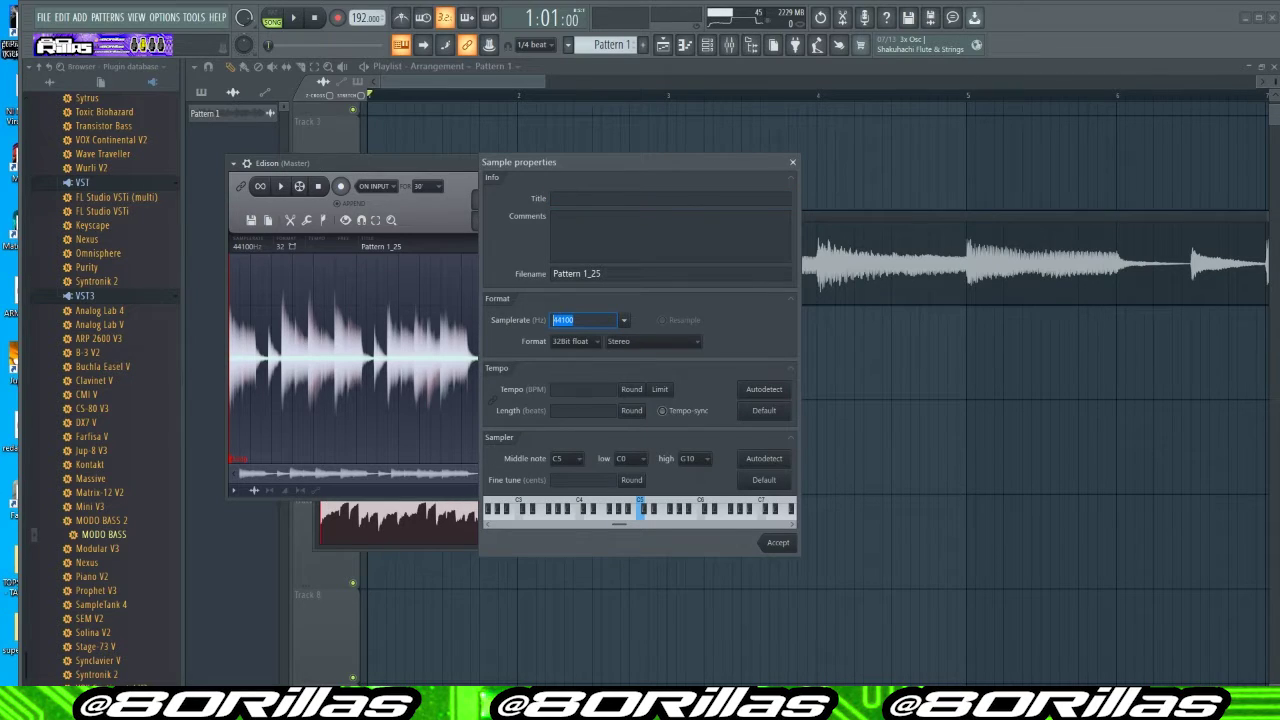
pyautogui.write('1')
pyautogui.press('Return')
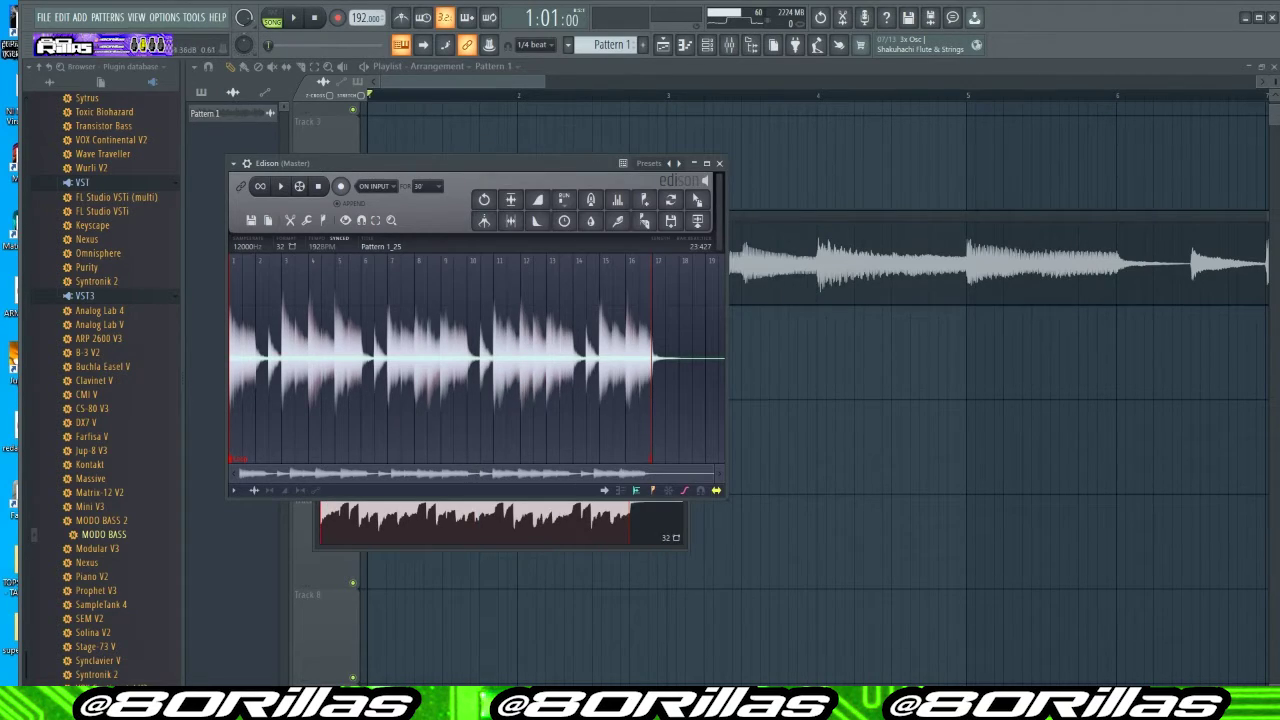
# Select the sample from its start through the end of bar 17 and place it on playlist track 8 at bar 1
pyautogui.moveTo(652, 360); pyautogui.dragTo(680, 360)
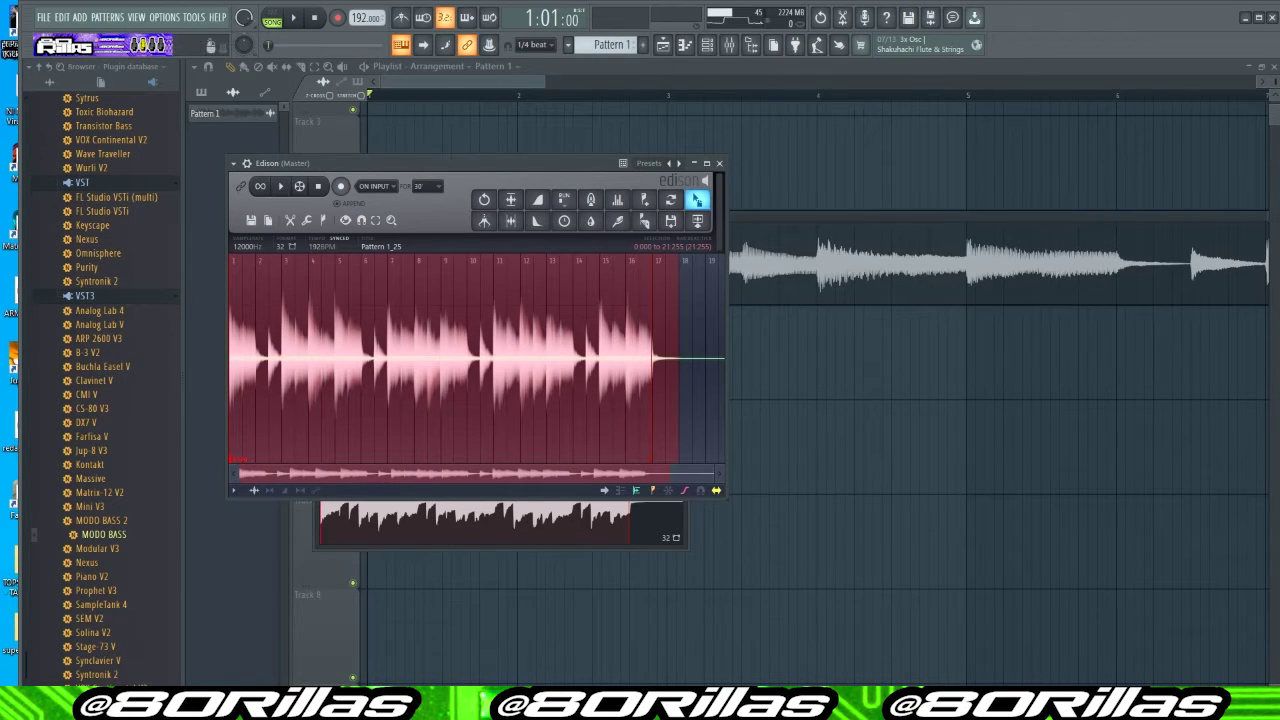
pyautogui.click(697, 199)
pyautogui.scroll(-1, 815, 400)
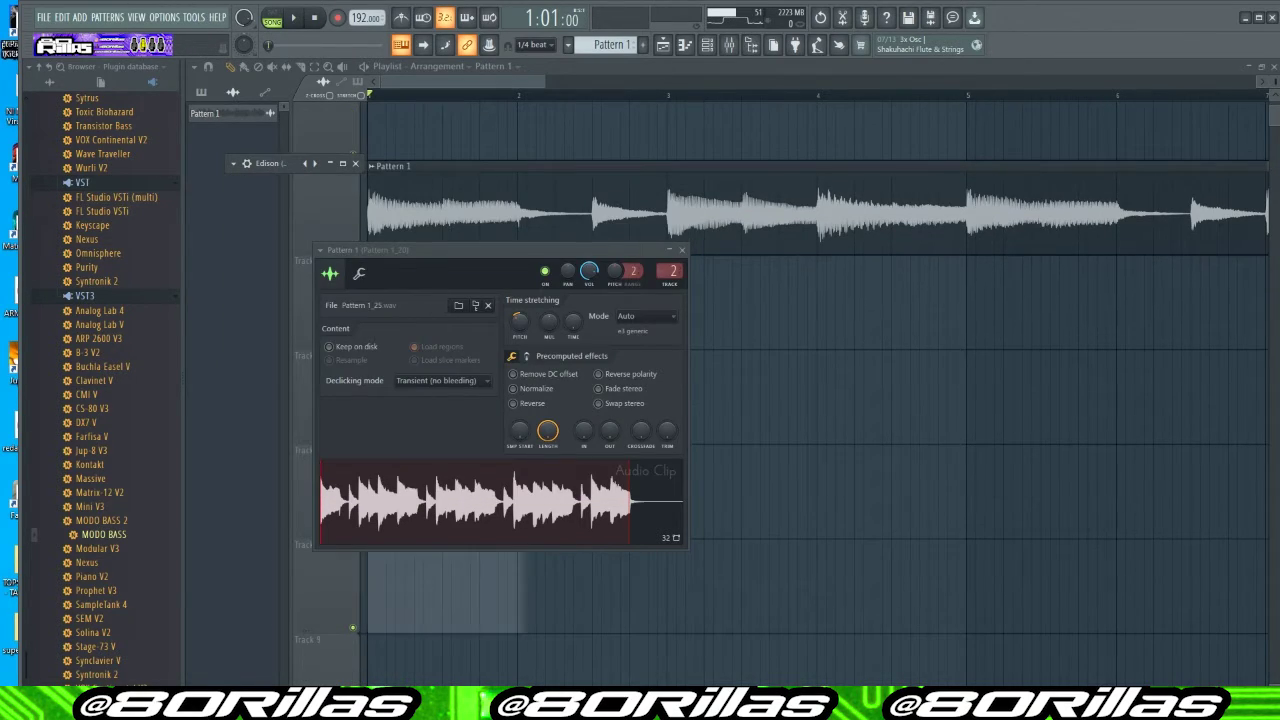
pyautogui.press('Escape')
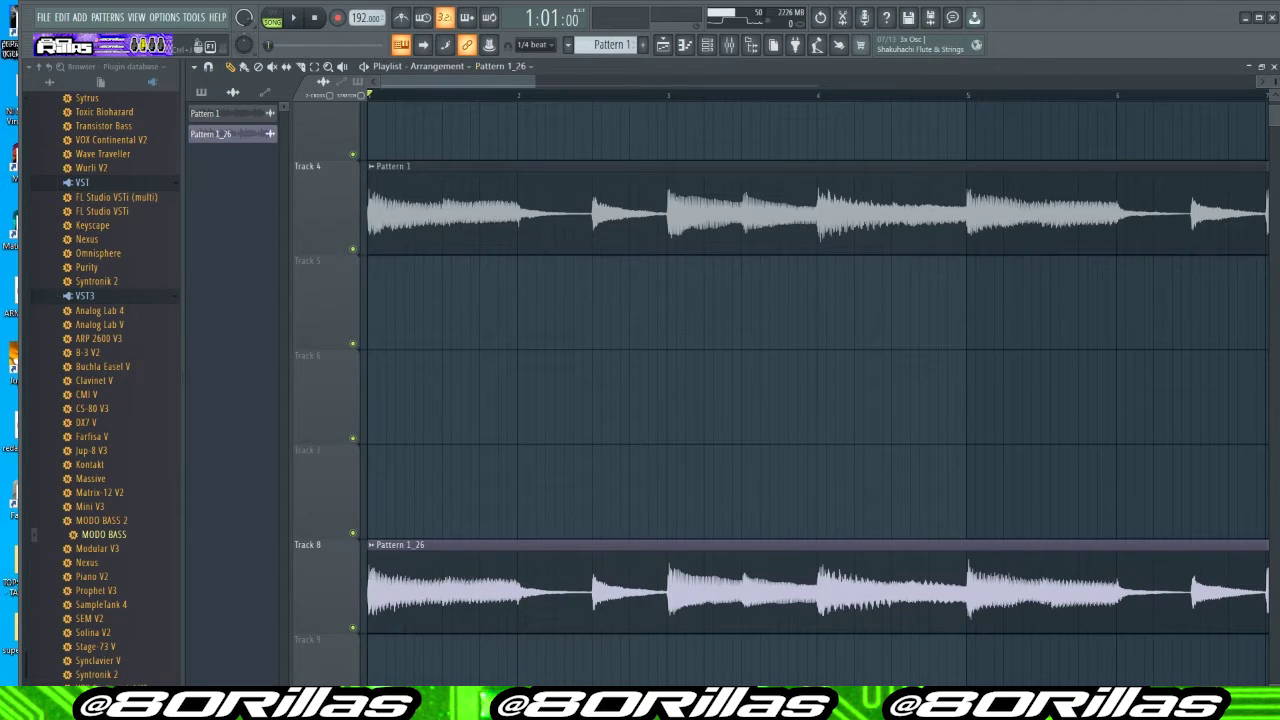
# Slice the track 8 clip at bar 17 and delete the leftover tail
pyautogui.moveTo(458, 81); pyautogui.dragTo(812, 81)
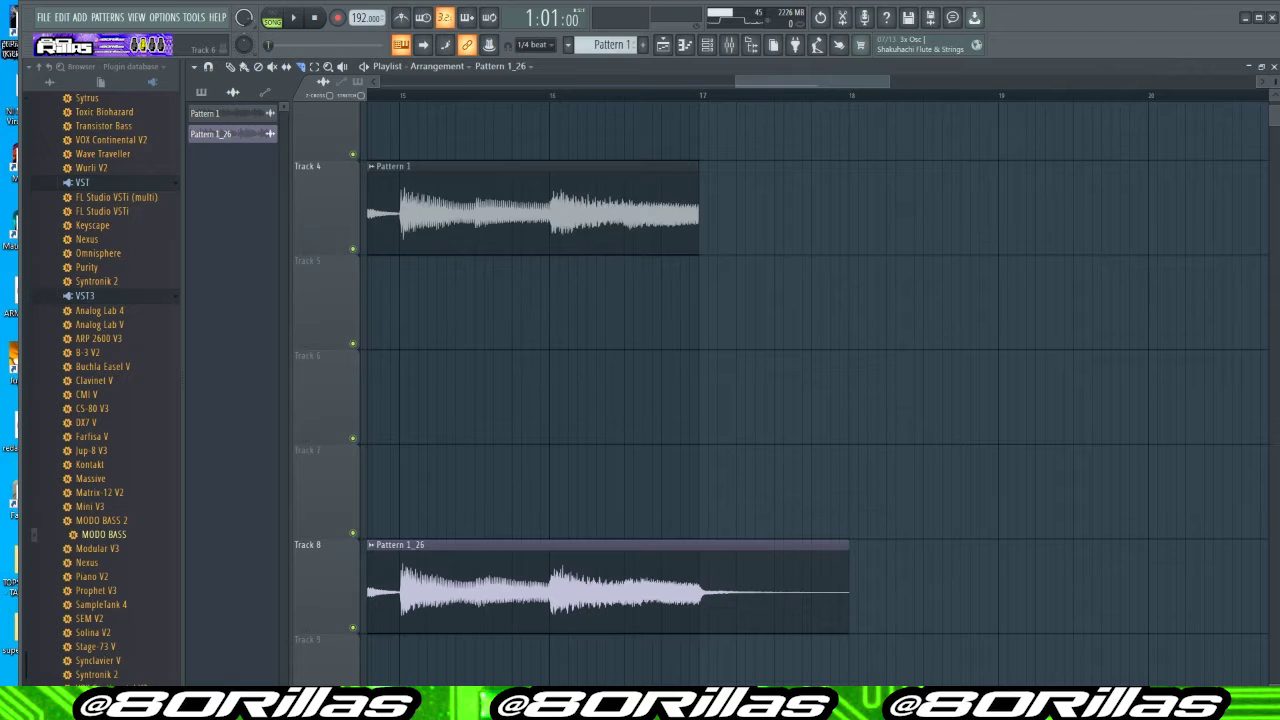
pyautogui.moveTo(700, 440); pyautogui.dragTo(698, 648)
pyautogui.click(773, 580)
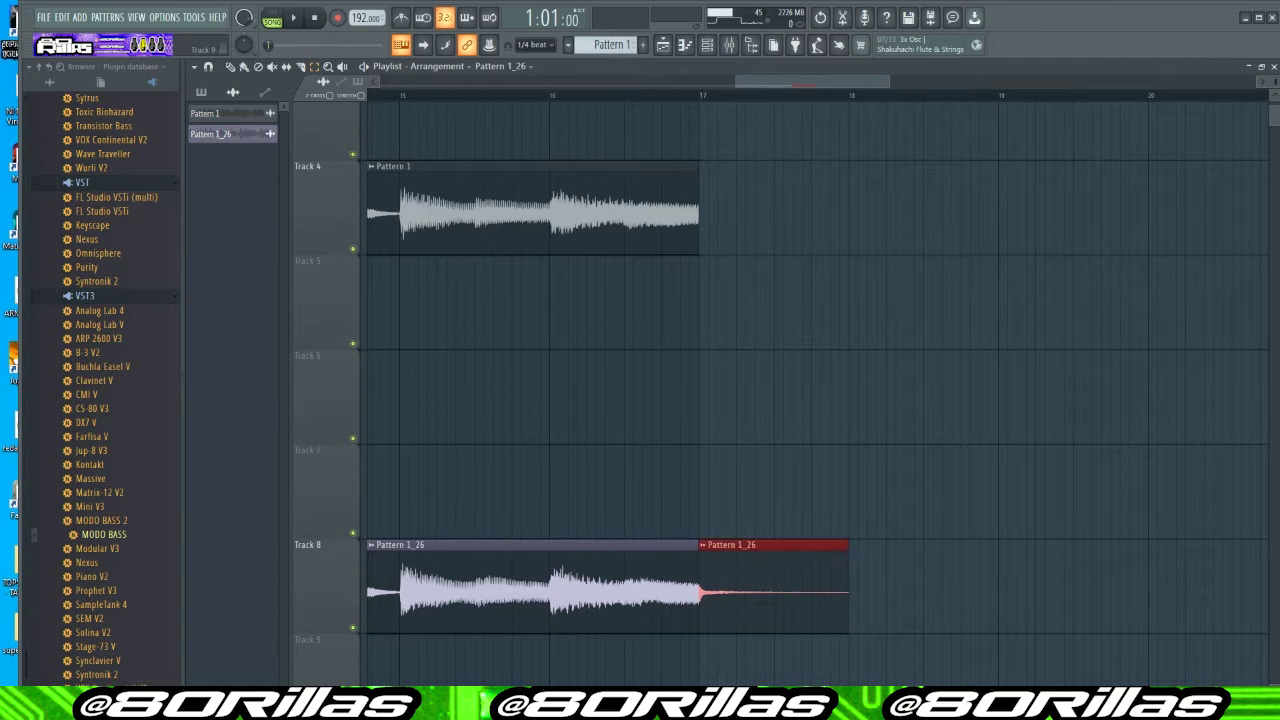
pyautogui.press('Delete')
pyautogui.press('Home')
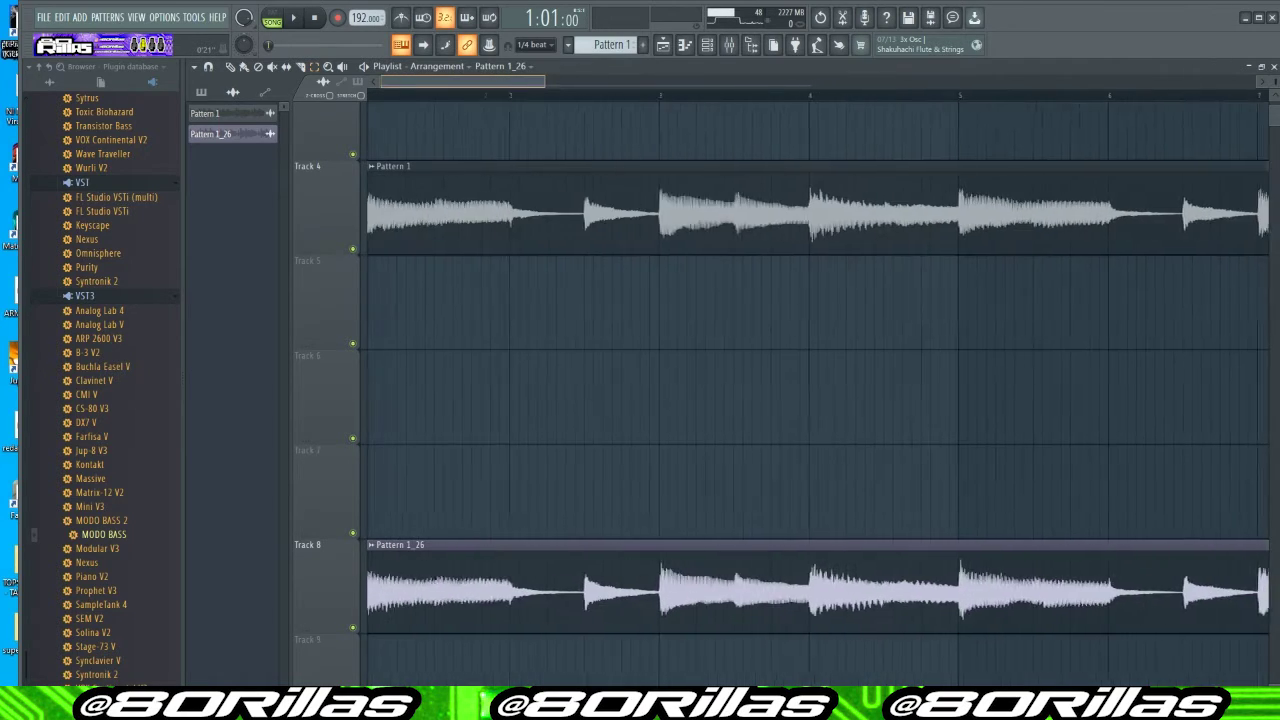
# Mute playlist track 4 and audition the Pattern 1_26 clip routed to mixer track 3
pyautogui.click(352, 249)
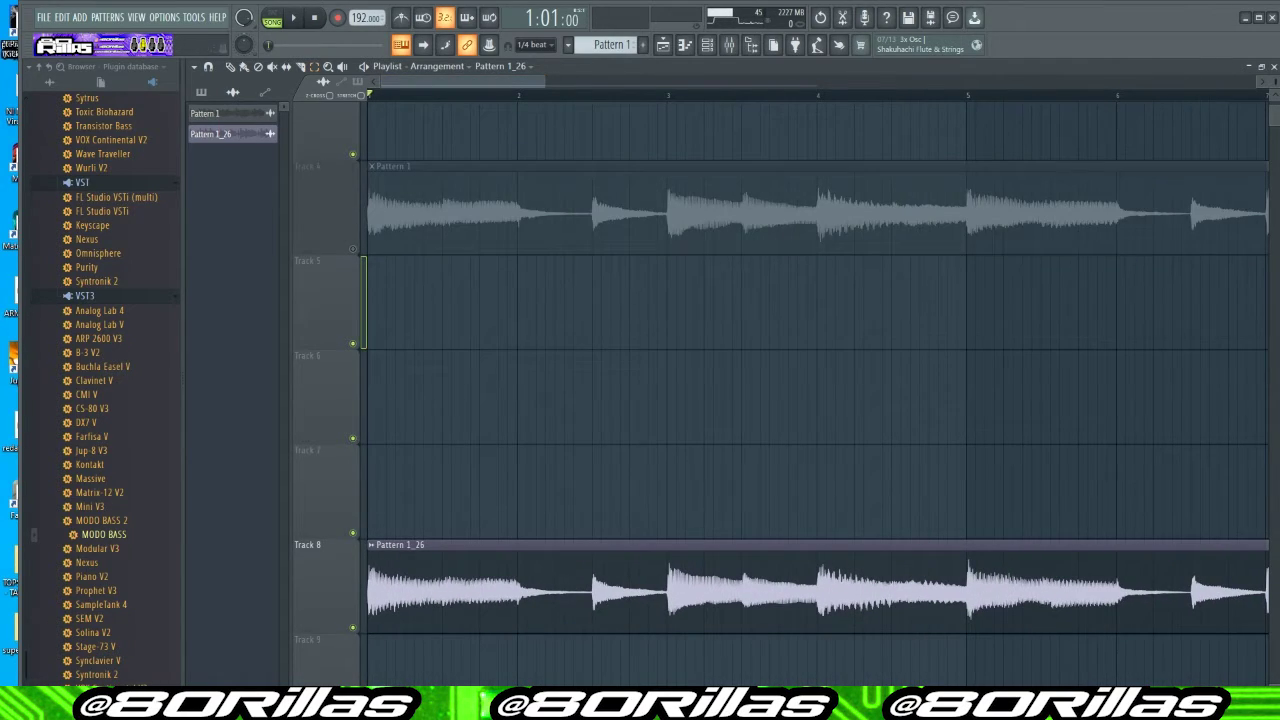
pyautogui.click(352, 343)
pyautogui.doubleClick(220, 133)
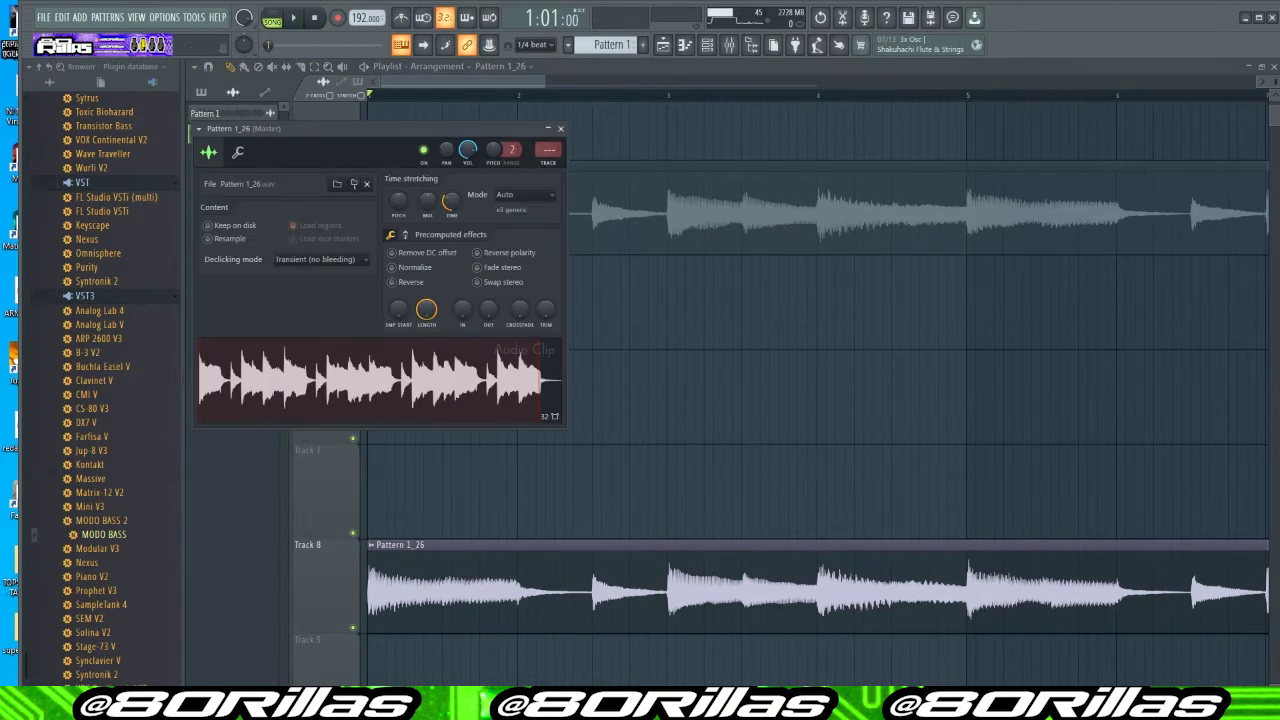
pyautogui.scroll(1, 549, 150)
pyautogui.press('space')
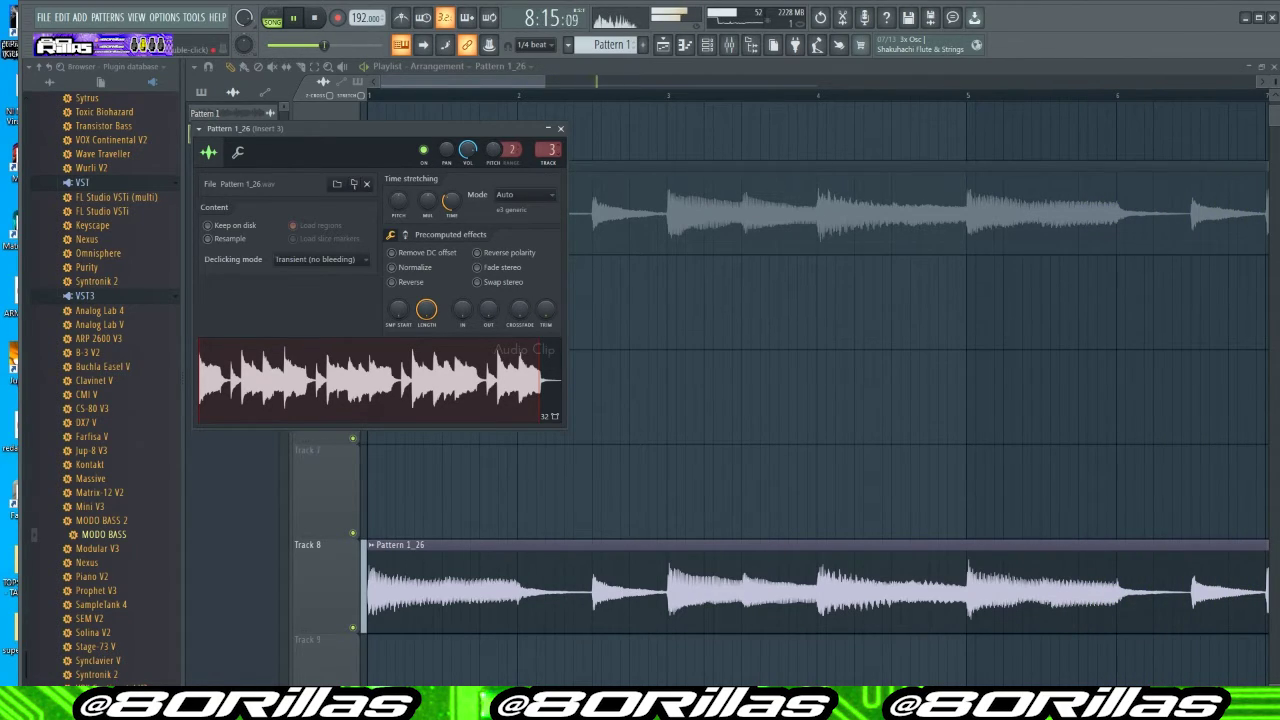
pyautogui.click(561, 129)
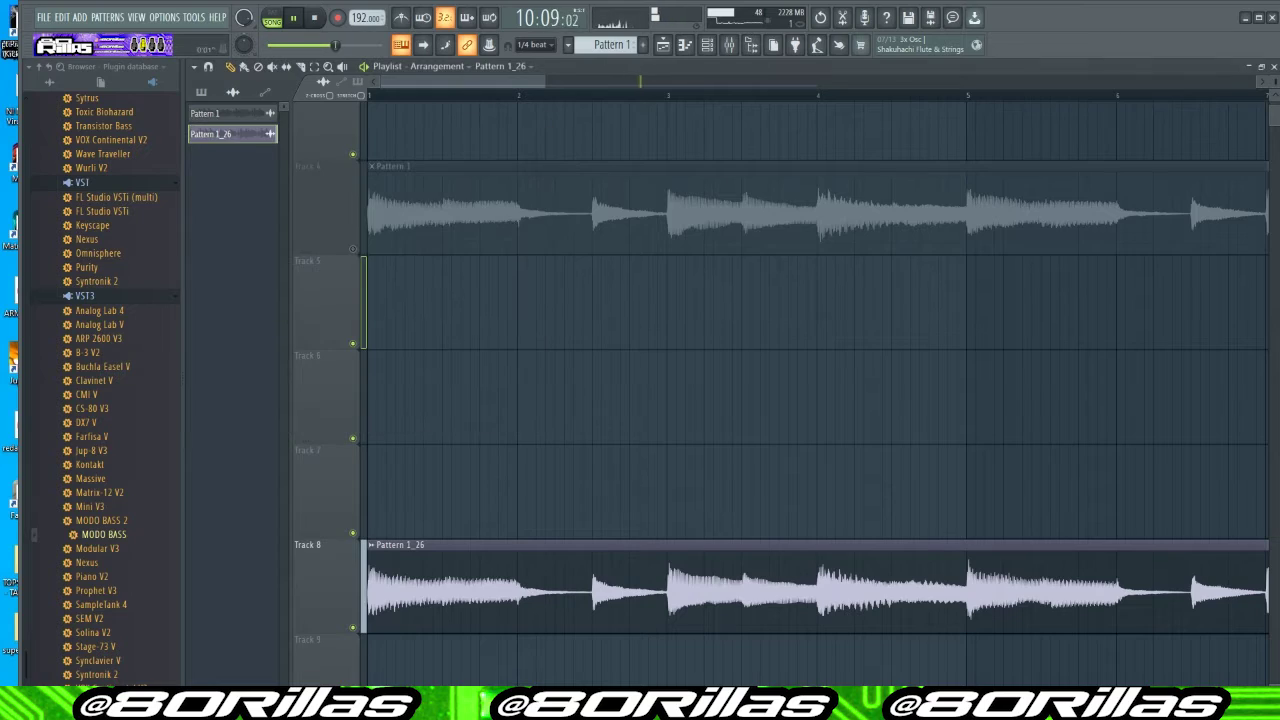
pyautogui.press('space')
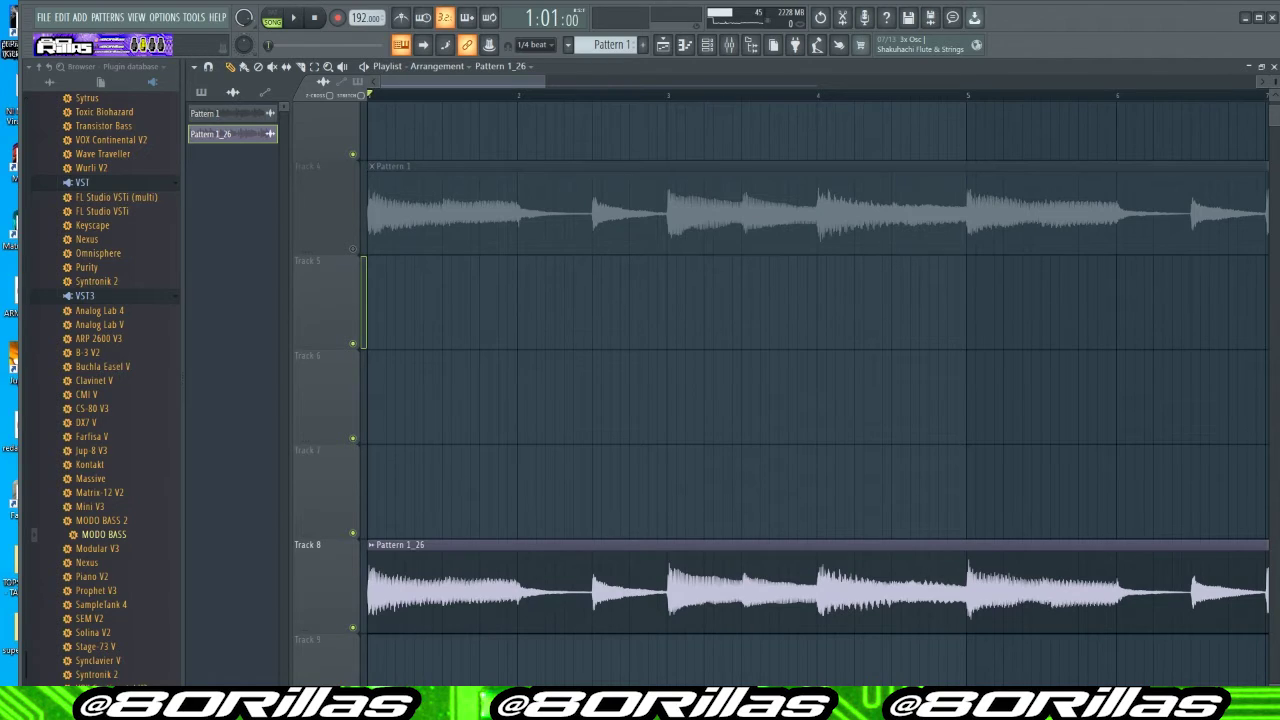
pyautogui.hotkey('alt', 'f')
pyautogui.press('Escape')
pyautogui.hotkey('alt', 'f')
pyautogui.press('Down')
pyautogui.press('Down')
pyautogui.press('Down')
pyautogui.press('Down')
pyautogui.press('Down')
pyautogui.press('Down')
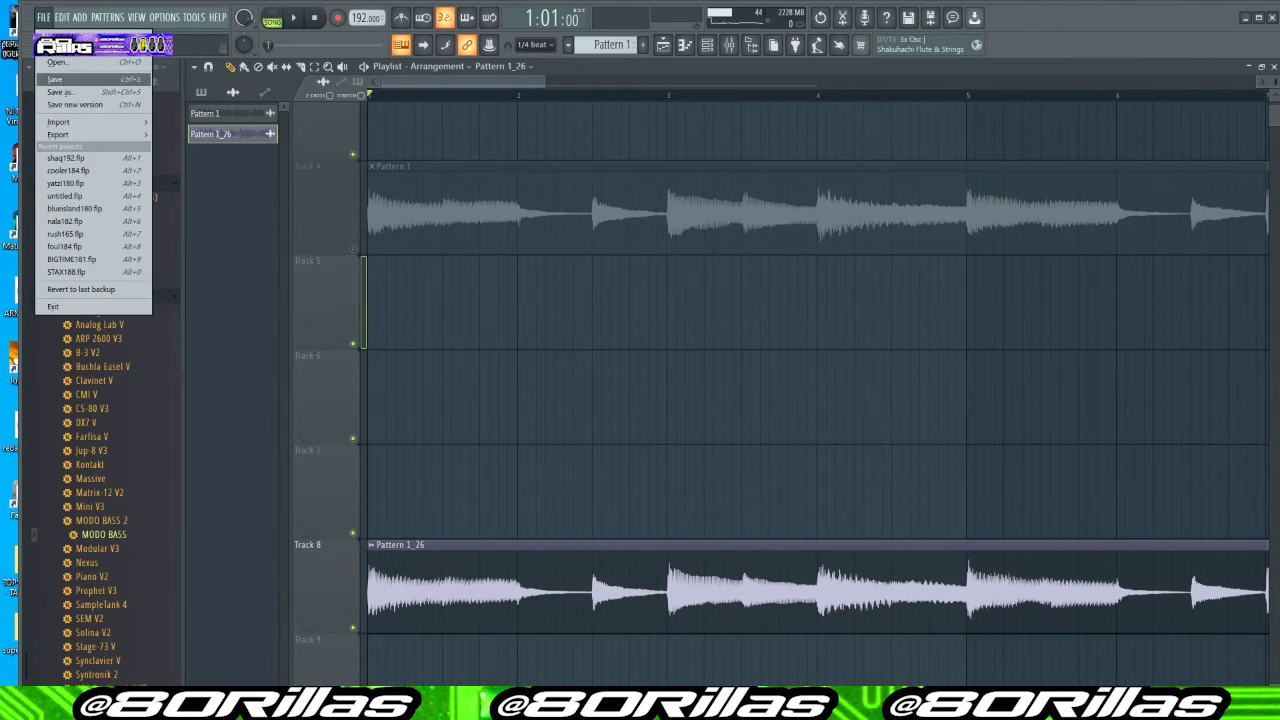
pyautogui.press('Right')
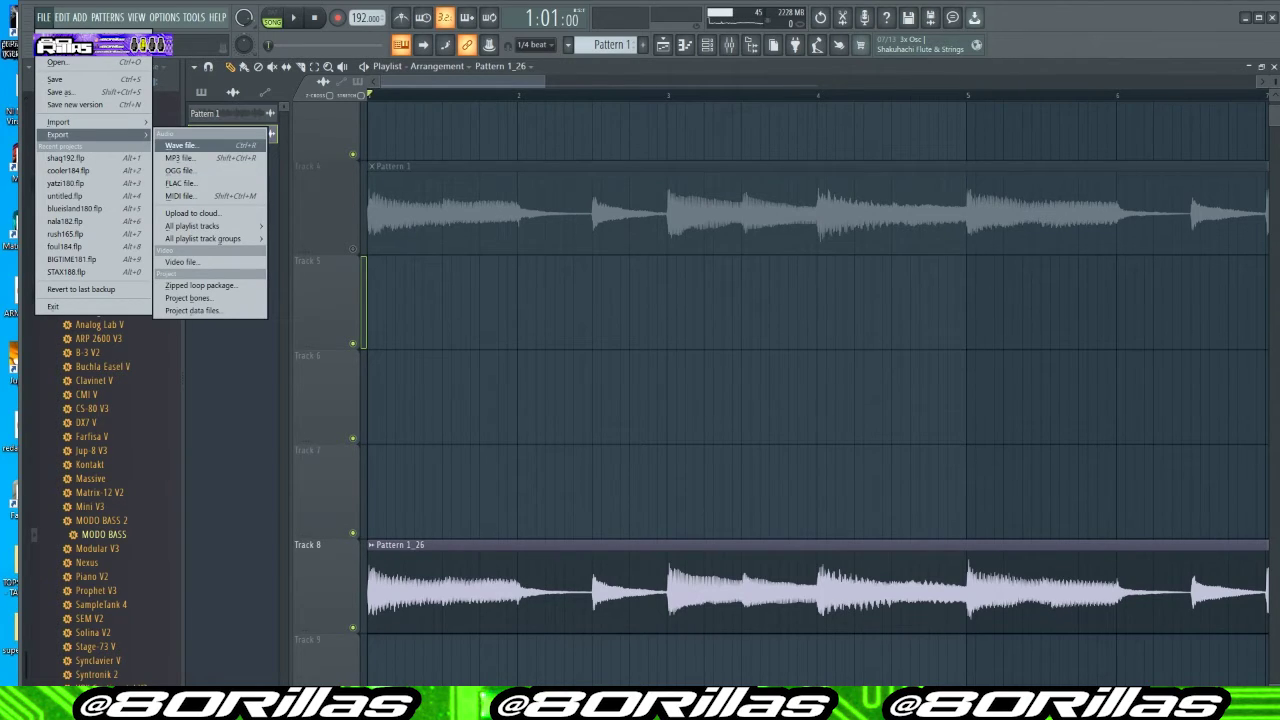
pyautogui.press('Down')
pyautogui.press('Escape')
pyautogui.press('Escape')
# Route the Pattern 1_26 channel to mixer track 2 with the RC-20, Pro-Q 3, Saturn 2 and TR5 Black 76 effects, and play it back
pyautogui.press('F9')
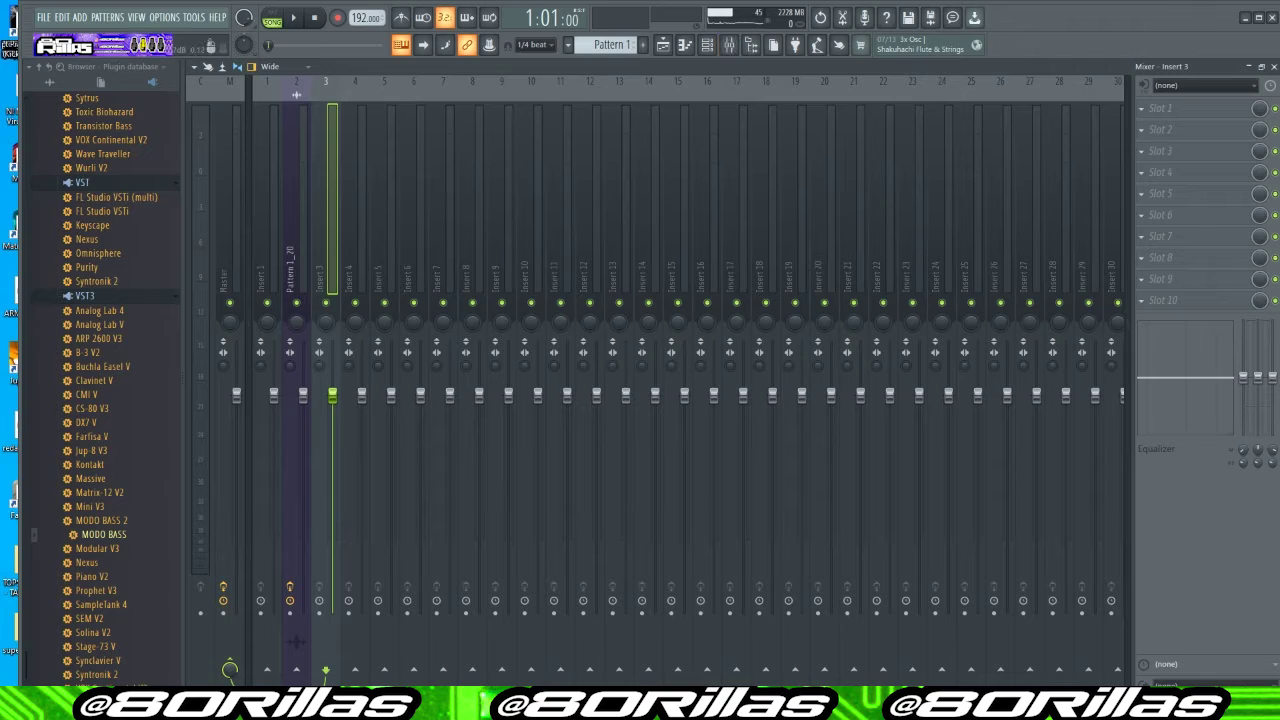
pyautogui.click(296, 94)
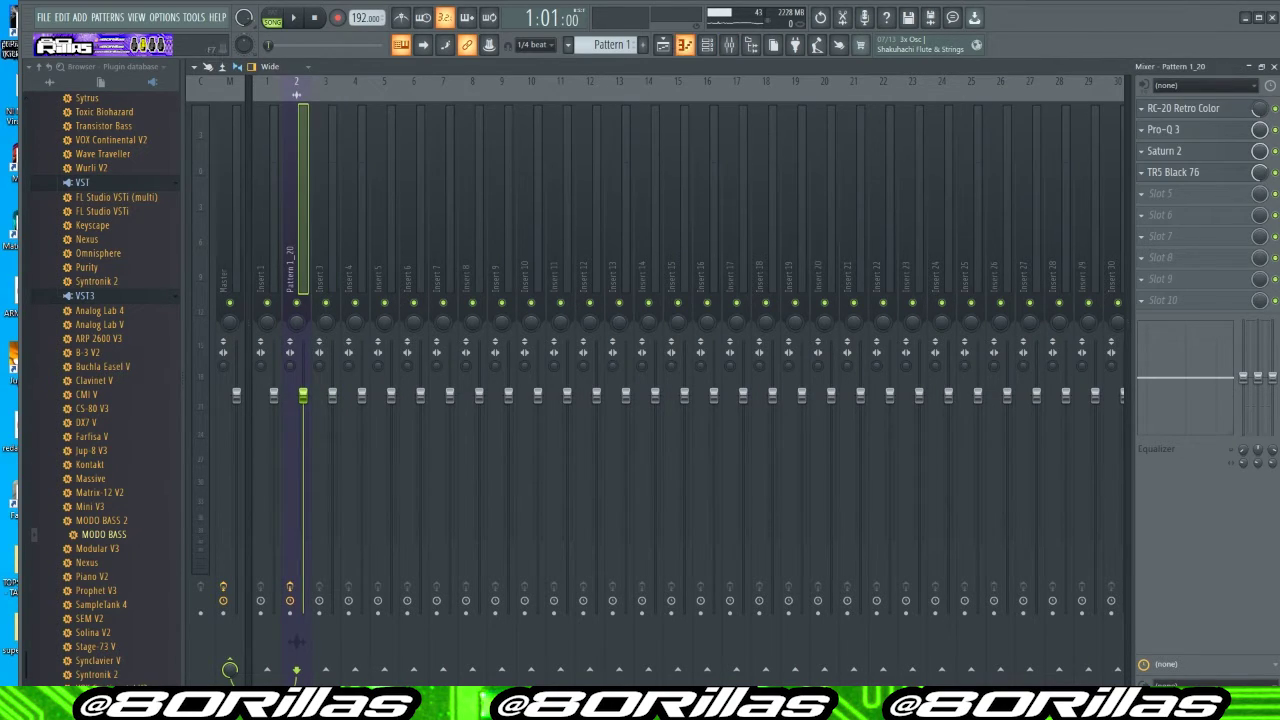
pyautogui.click(685, 44)
pyautogui.click(707, 44)
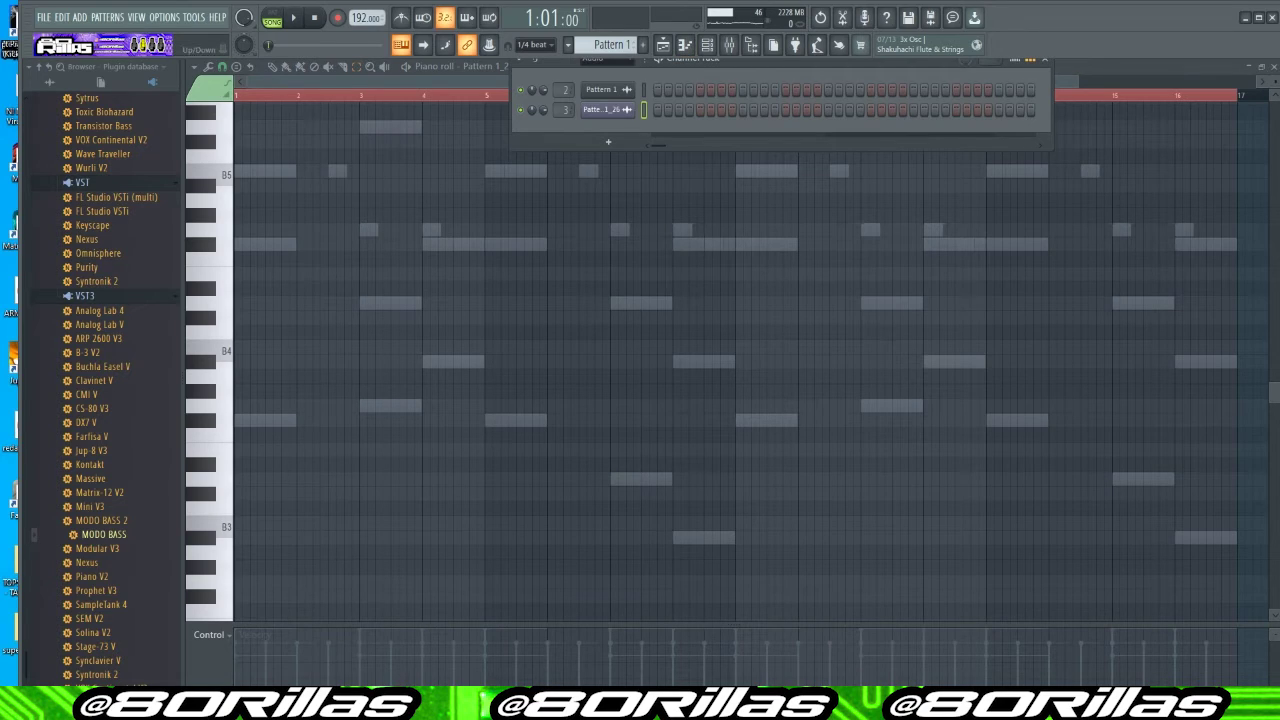
pyautogui.scroll(-1, 565, 109)
pyautogui.press('space')
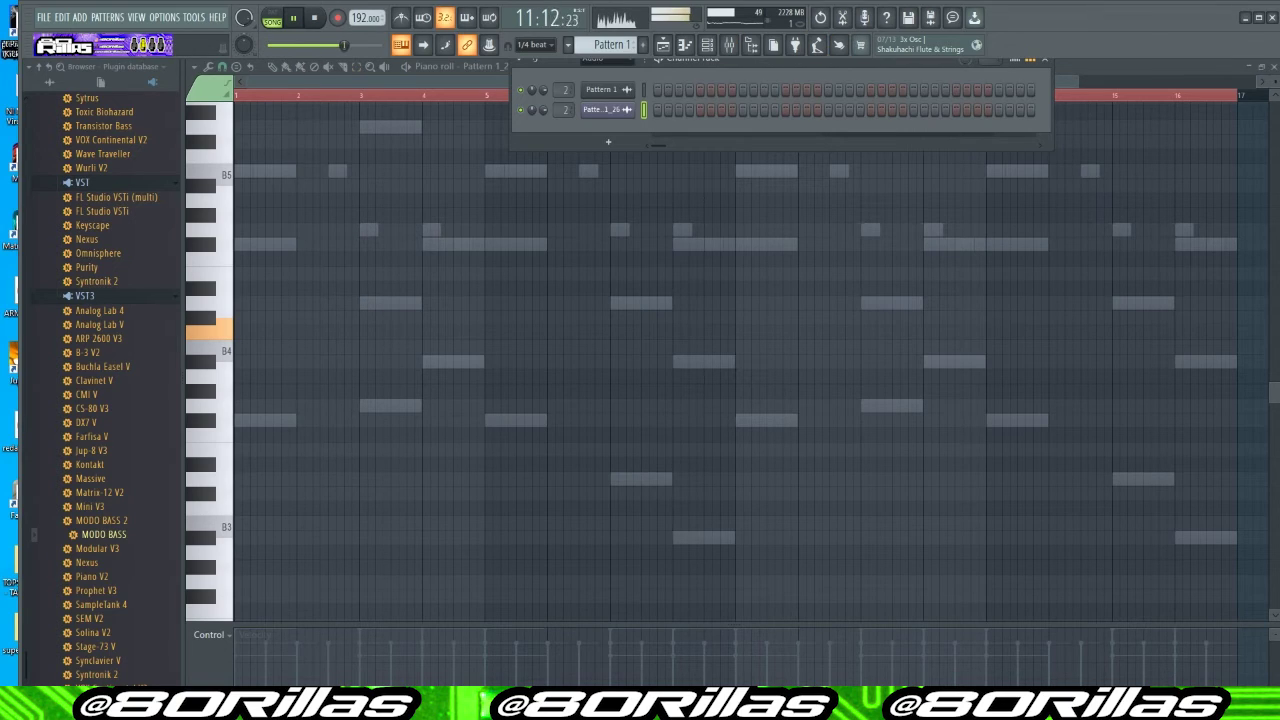
pyautogui.click(685, 44)
pyautogui.click(662, 44)
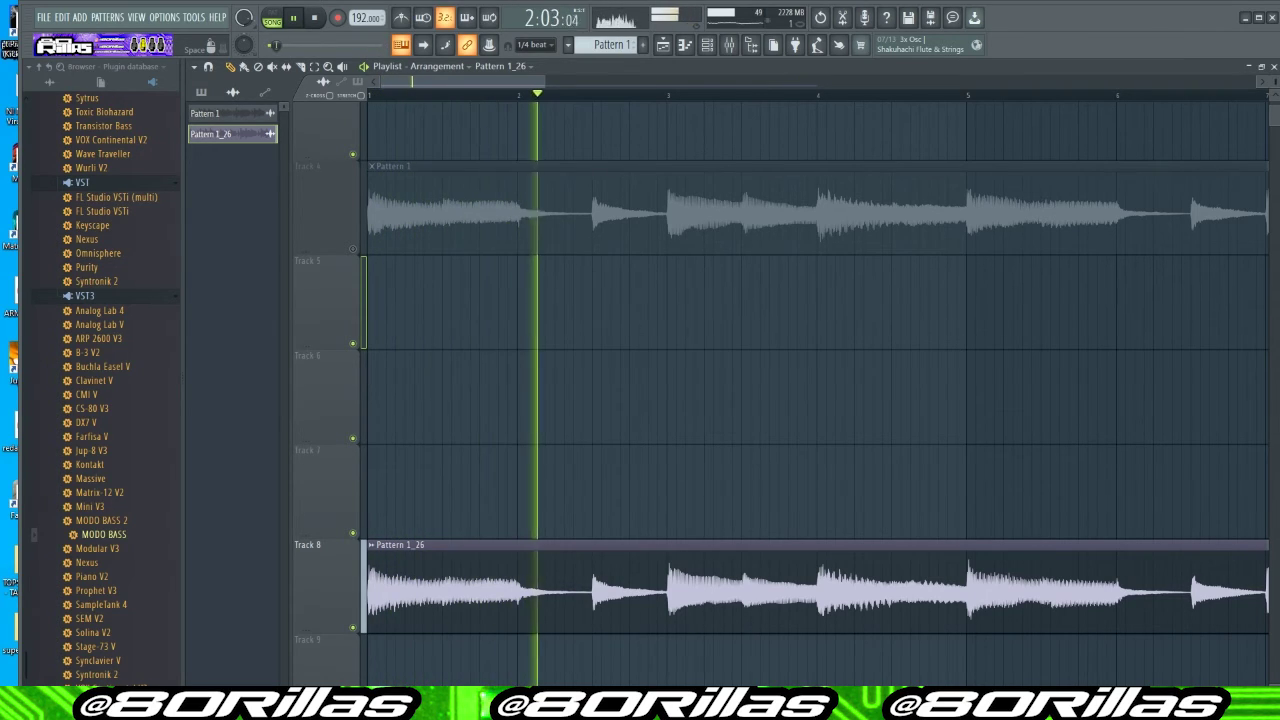
pyautogui.press('space')
# Export the full song as the wave file shaq192.wav in the shaq192 folder and start rendering it
pyautogui.click(43, 17)
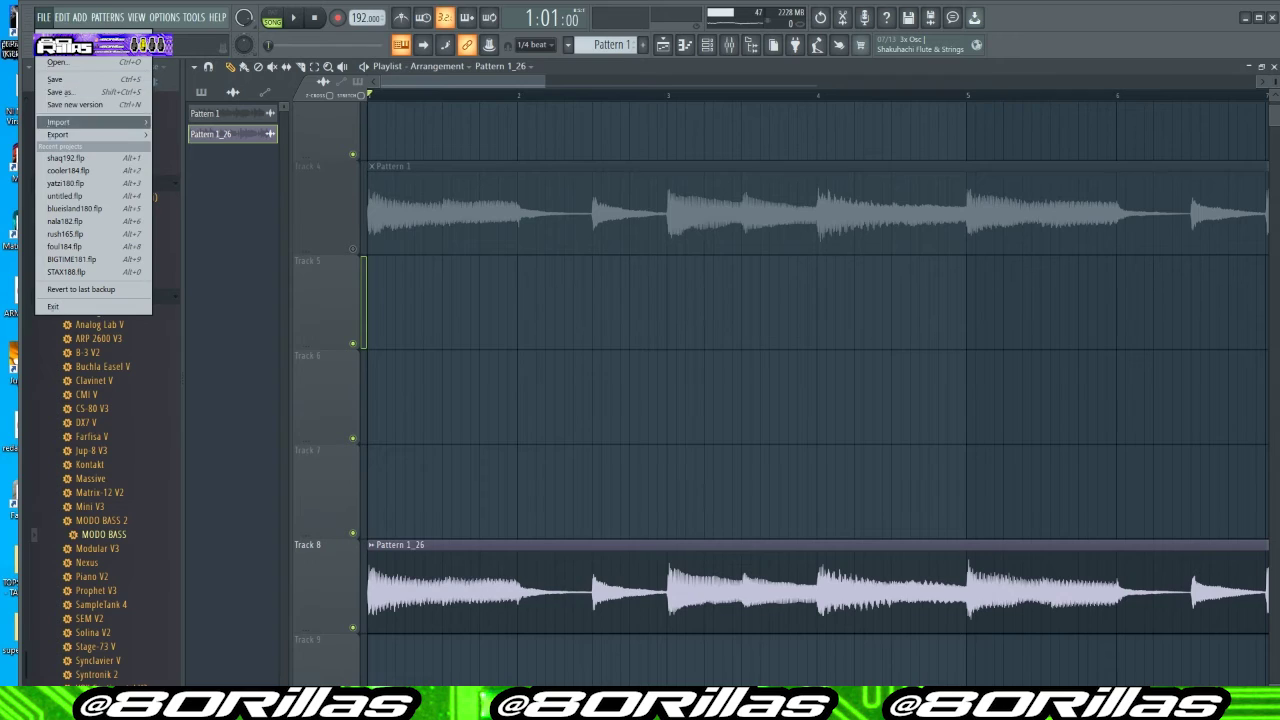
pyautogui.moveTo(58, 134)
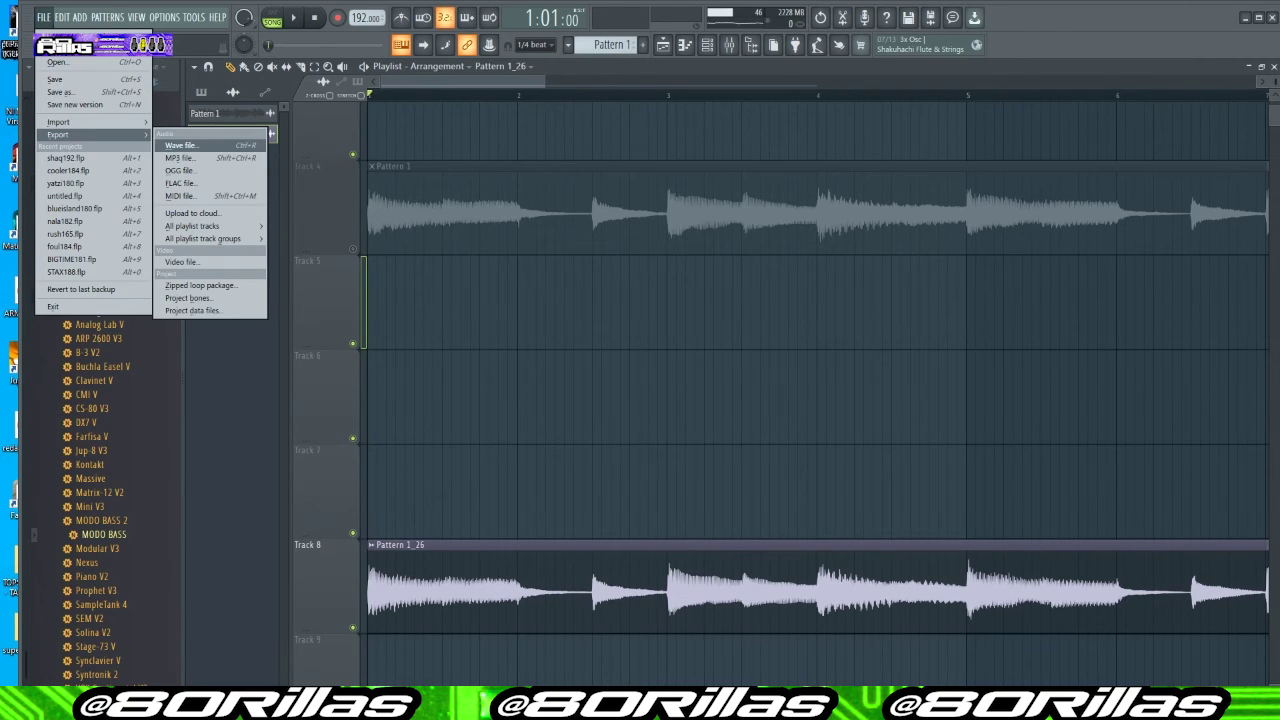
pyautogui.click(180, 145)
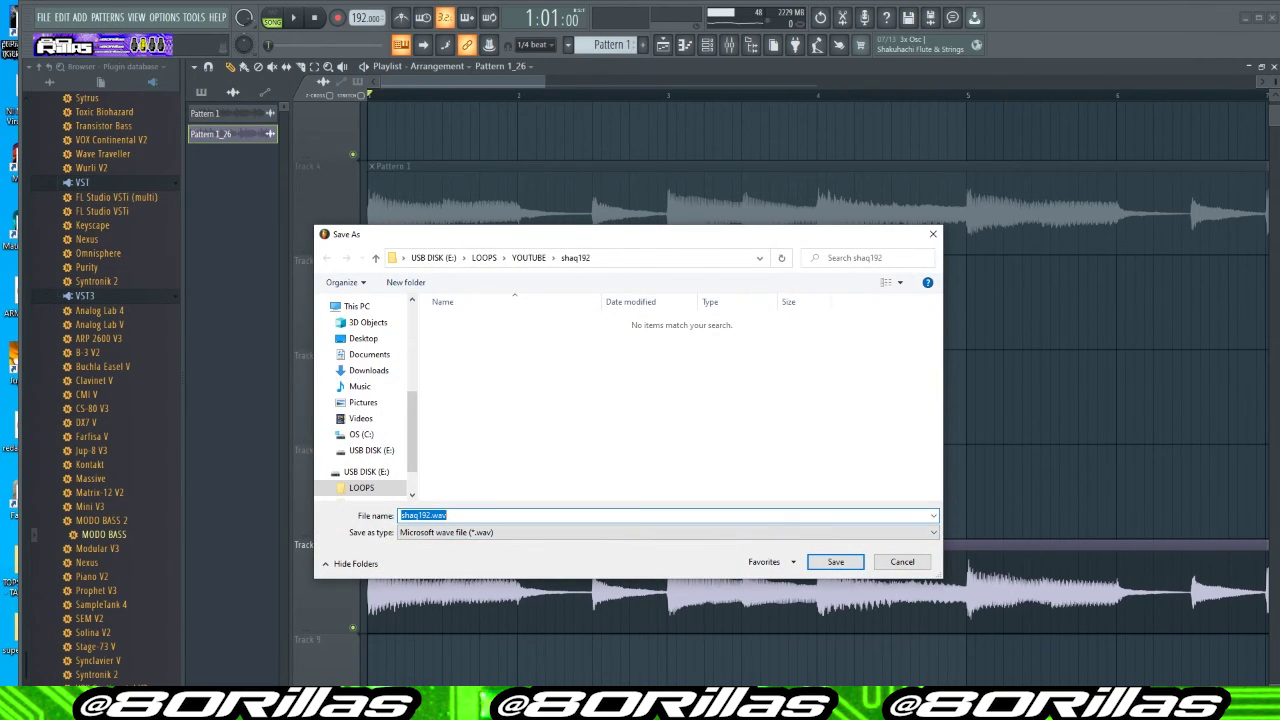
pyautogui.click(835, 561)
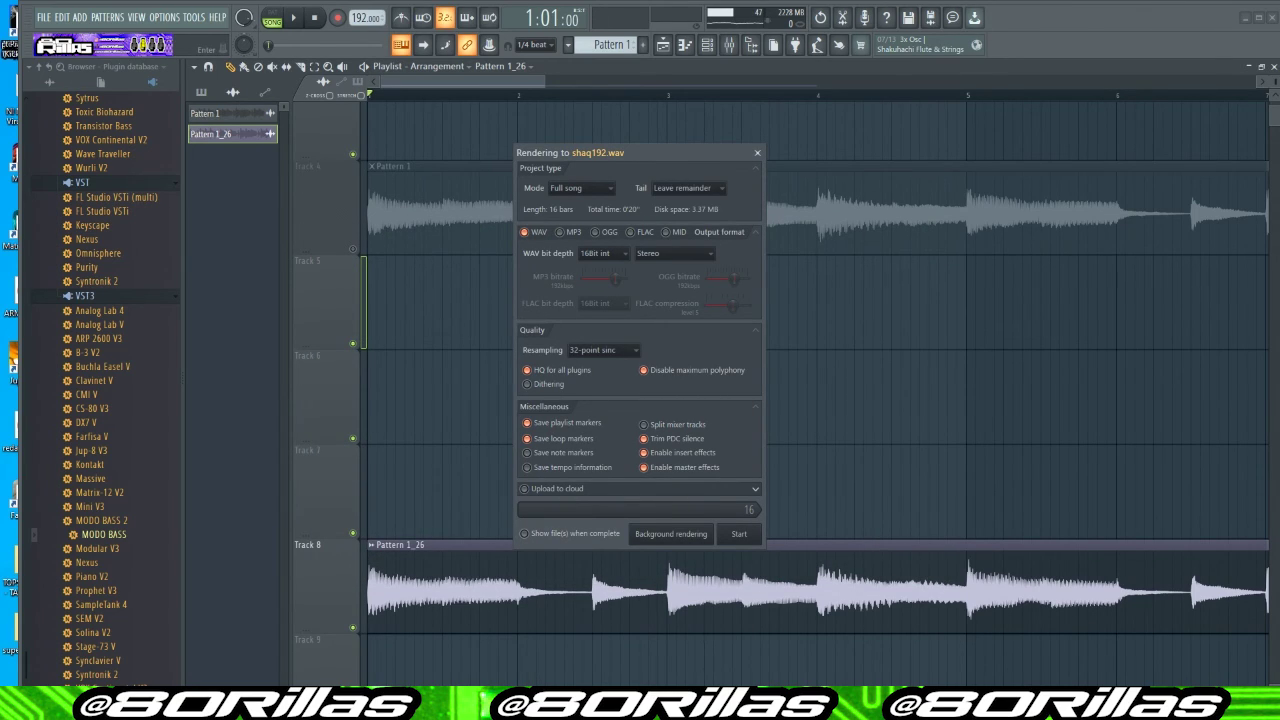
pyautogui.press('Return')
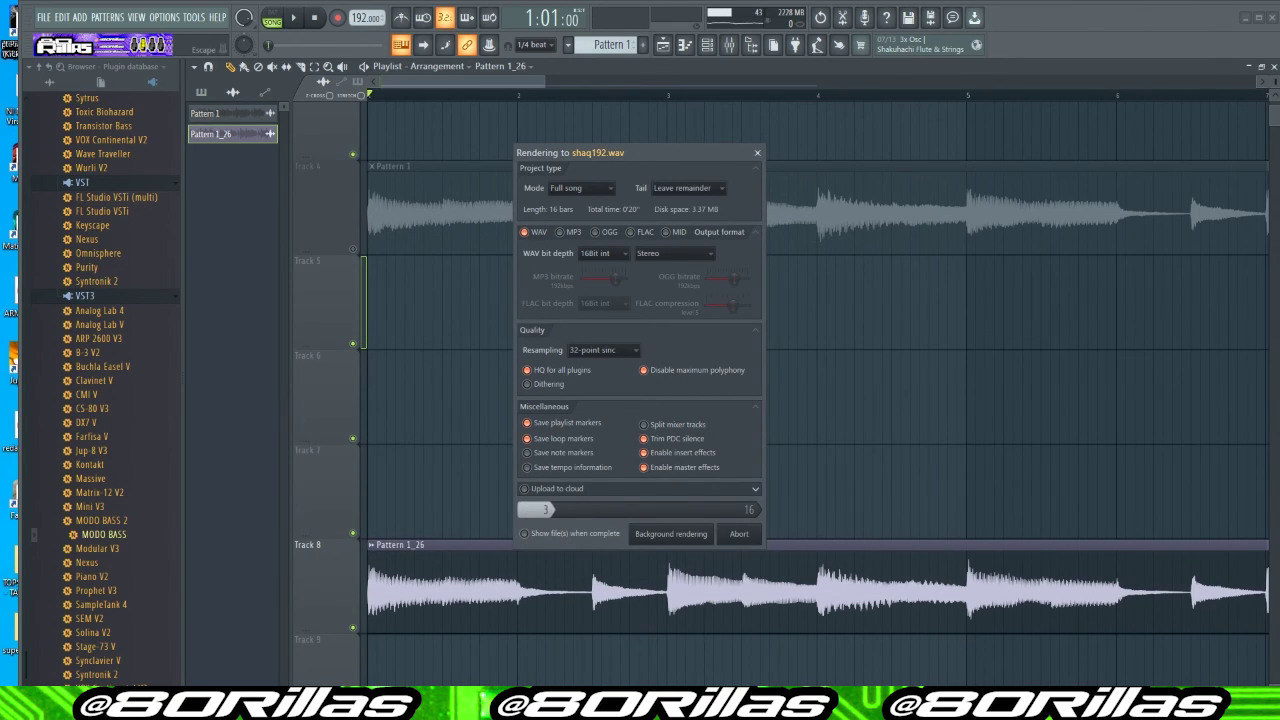